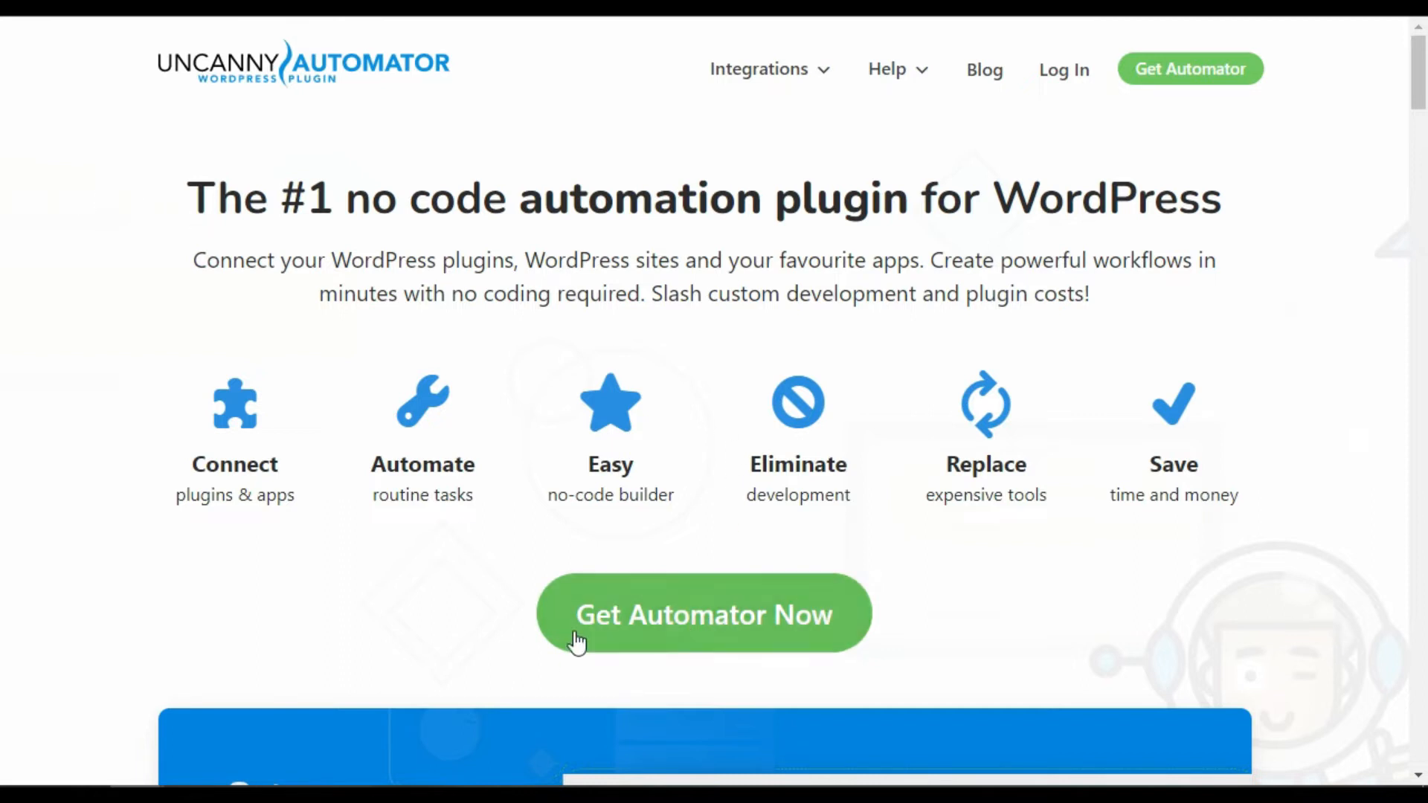
Open Automator's pricing plans and start checkout for the $149-per-year Pro plan
left_click(703, 617)
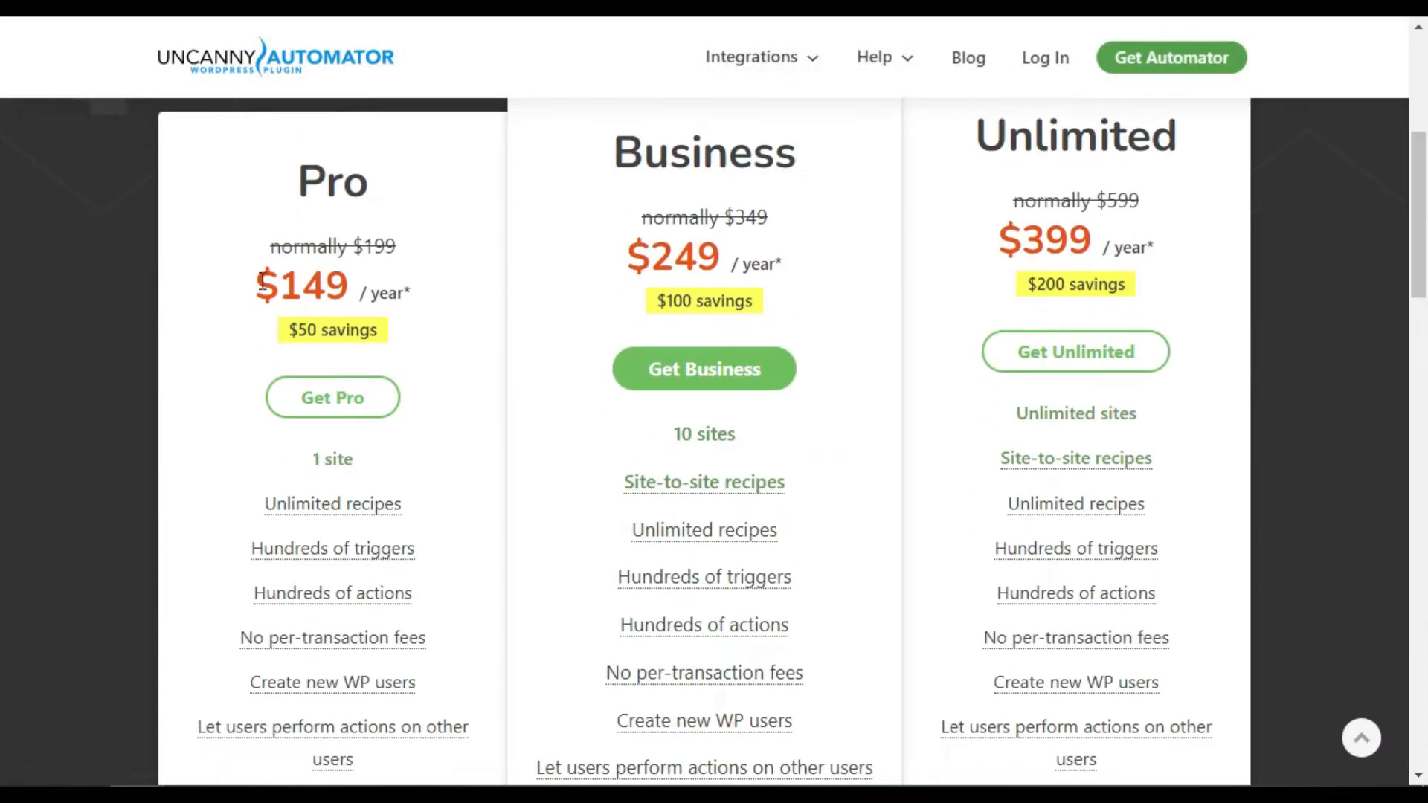
left_click_drag(262, 283, 368, 296)
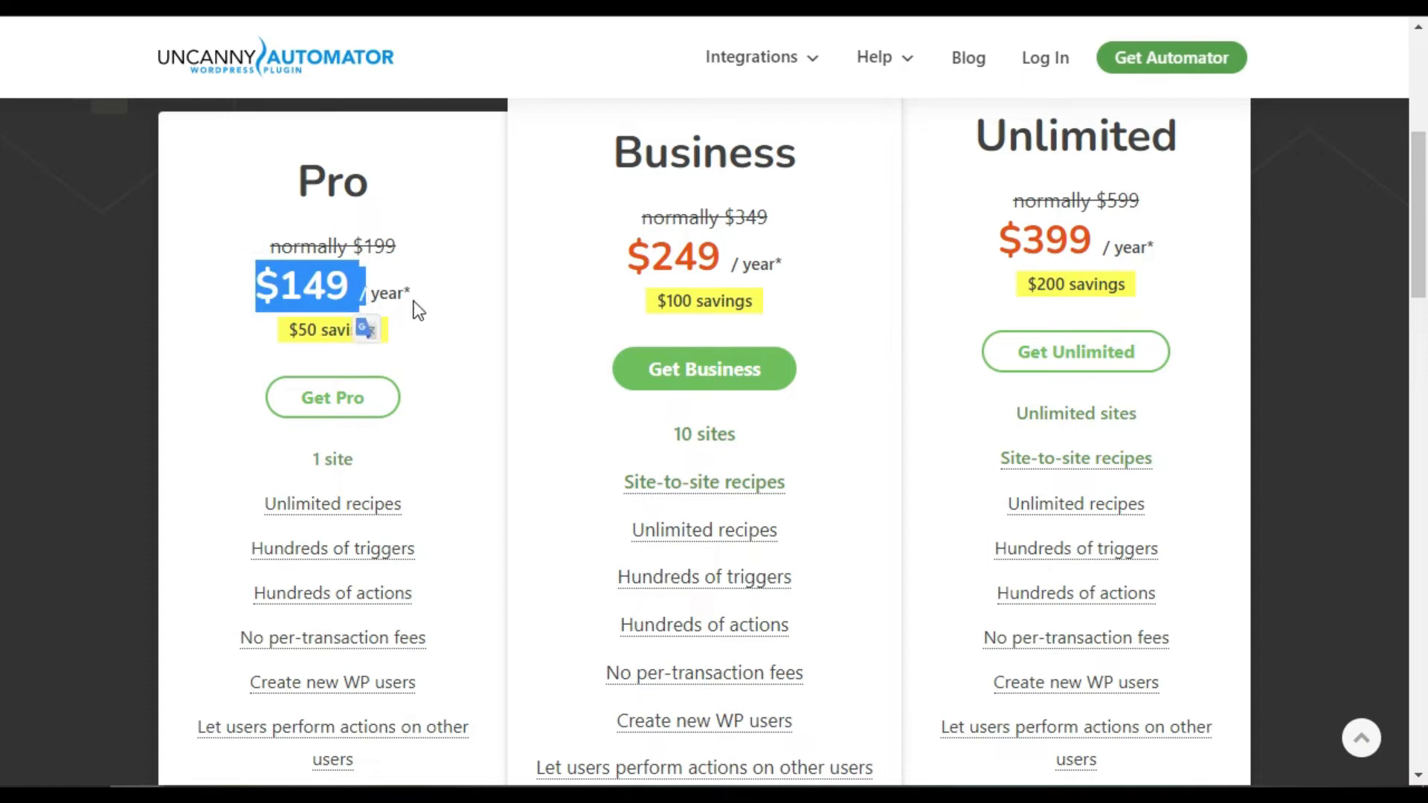
left_click(411, 304)
double_click(327, 459)
left_click(427, 457)
left_click(323, 405)
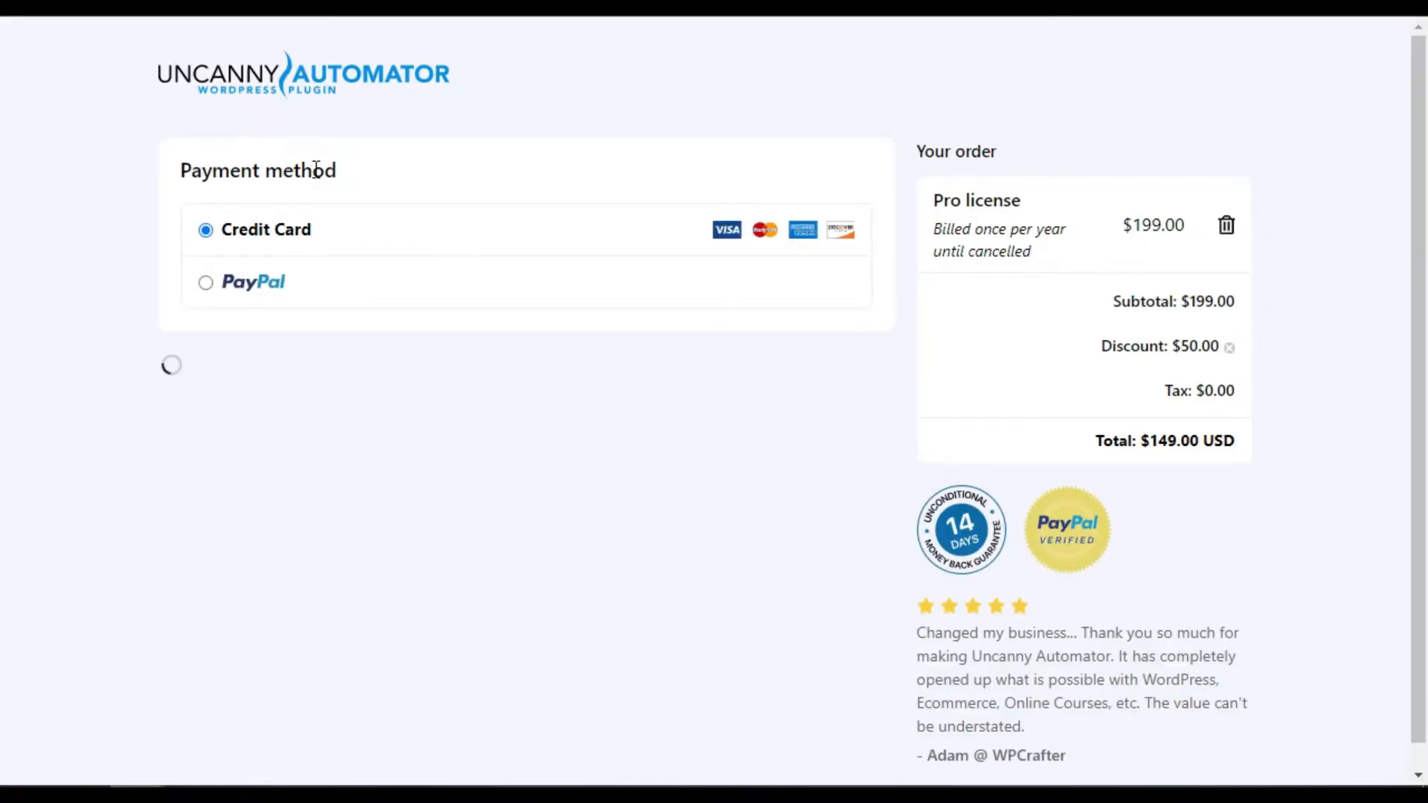
Choose PayPal as the payment method and look through the checkout form
left_click(319, 279)
scroll(362, 310, "down", 1)
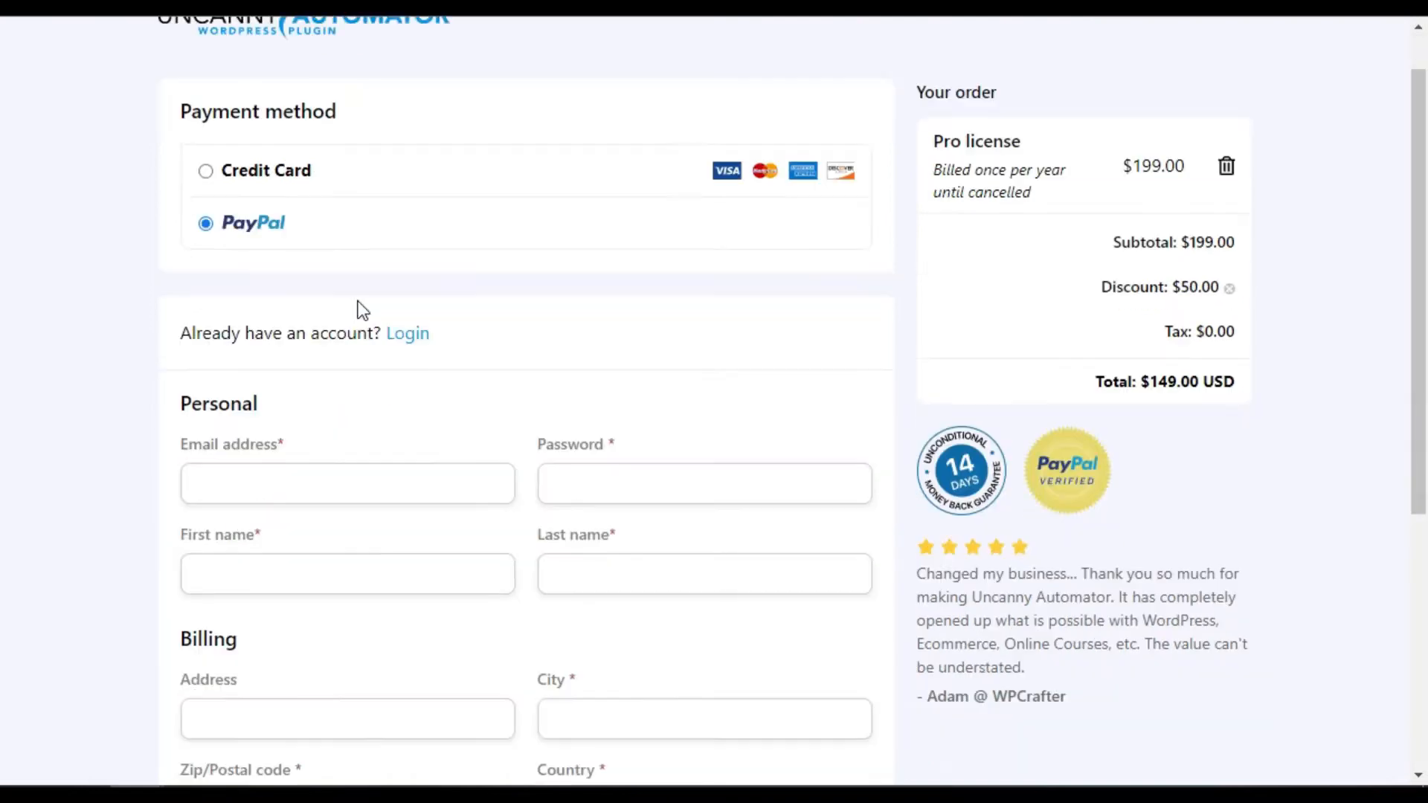
scroll(363, 309, "down", 1)
scroll(476, 395, "down", 4)
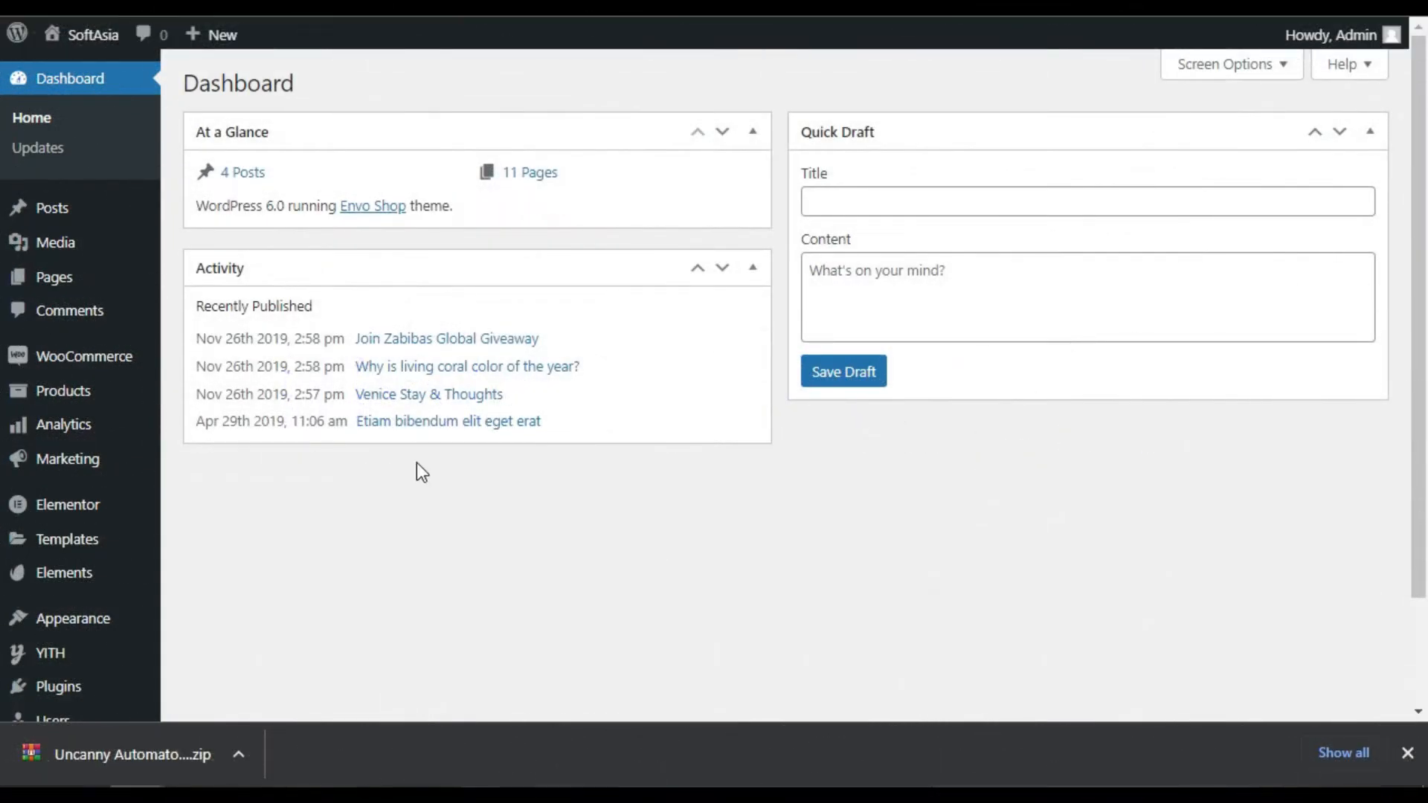
Upload Uncanny Automator Pro.zip on the Add Plugins page and install it
mouse_move(65, 677)
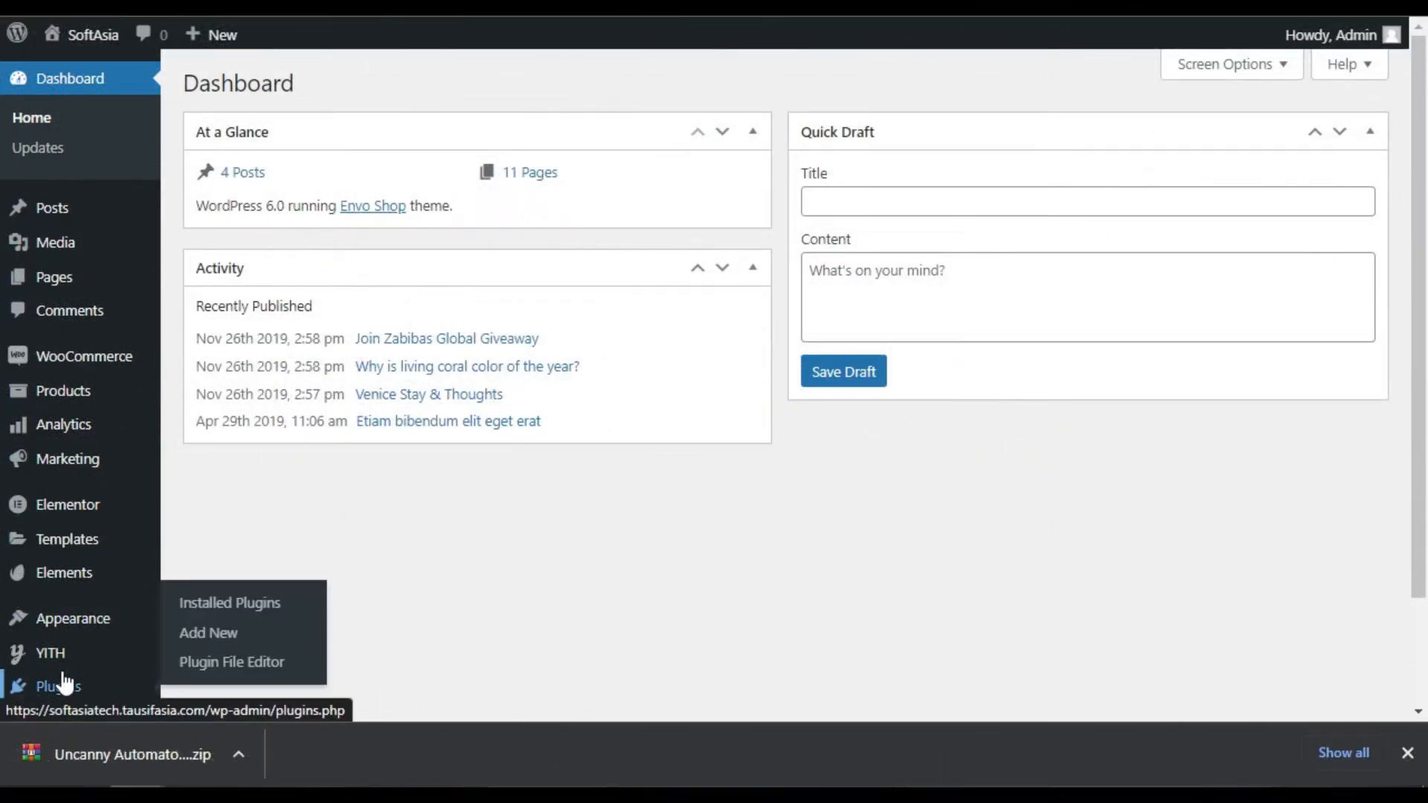
left_click(245, 638)
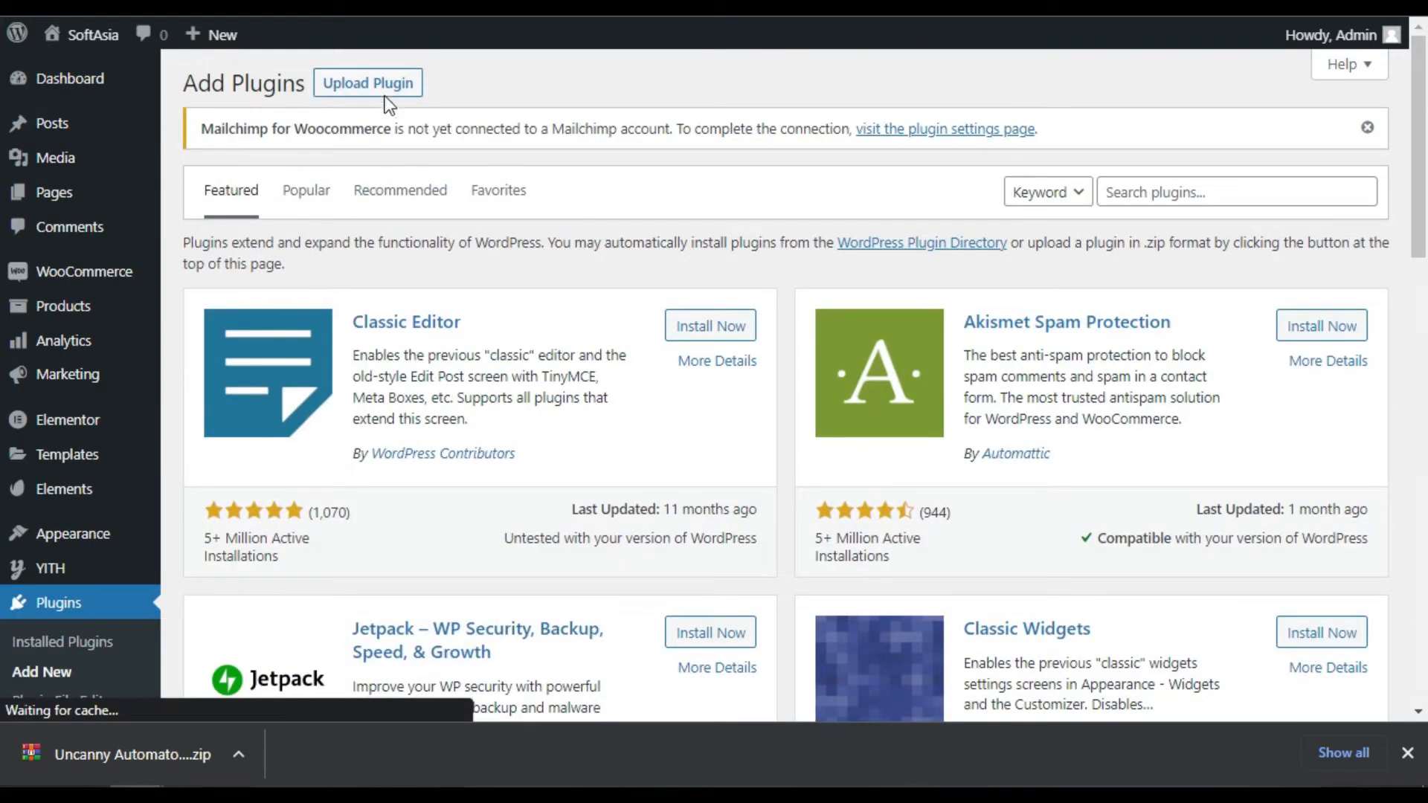
left_click(402, 88)
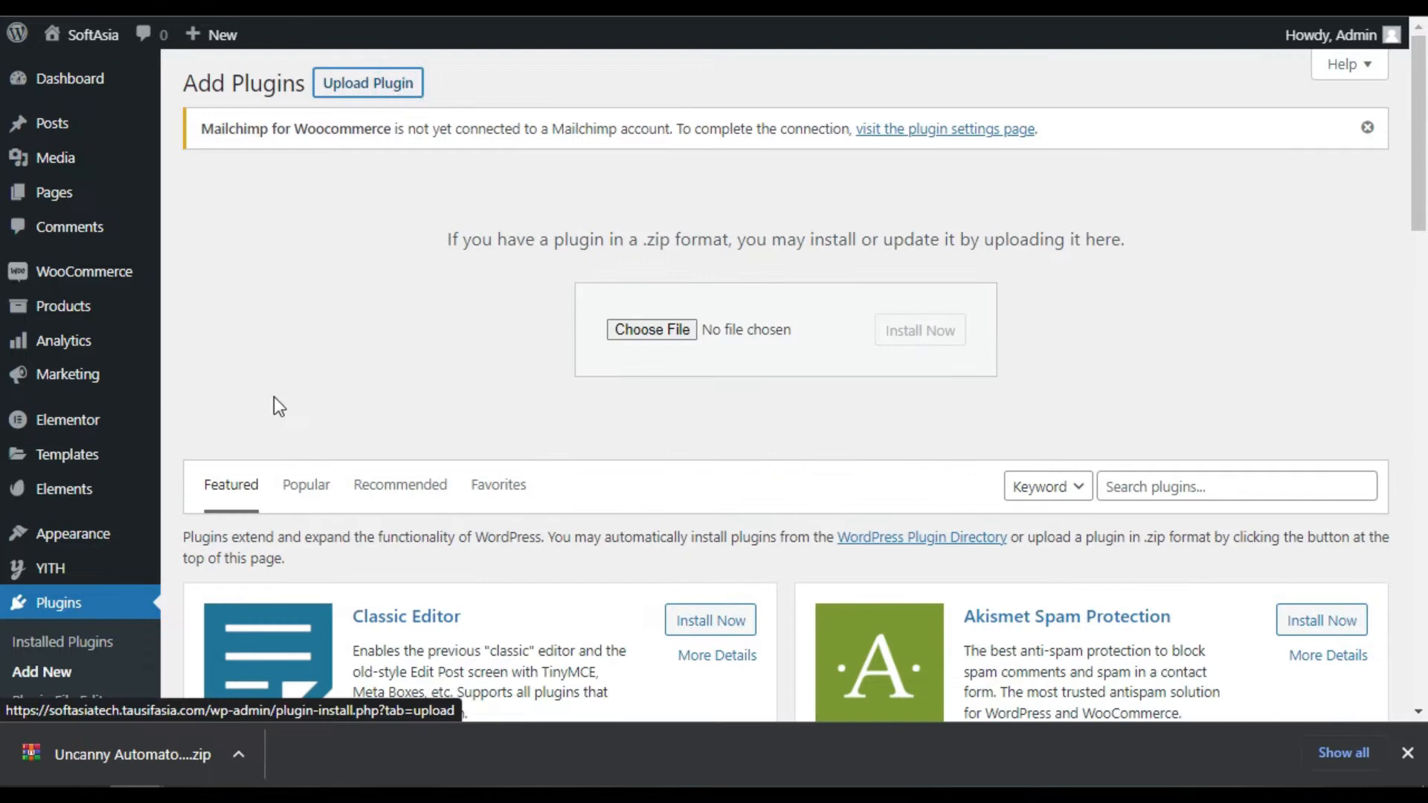
left_click_drag(95, 752, 777, 324)
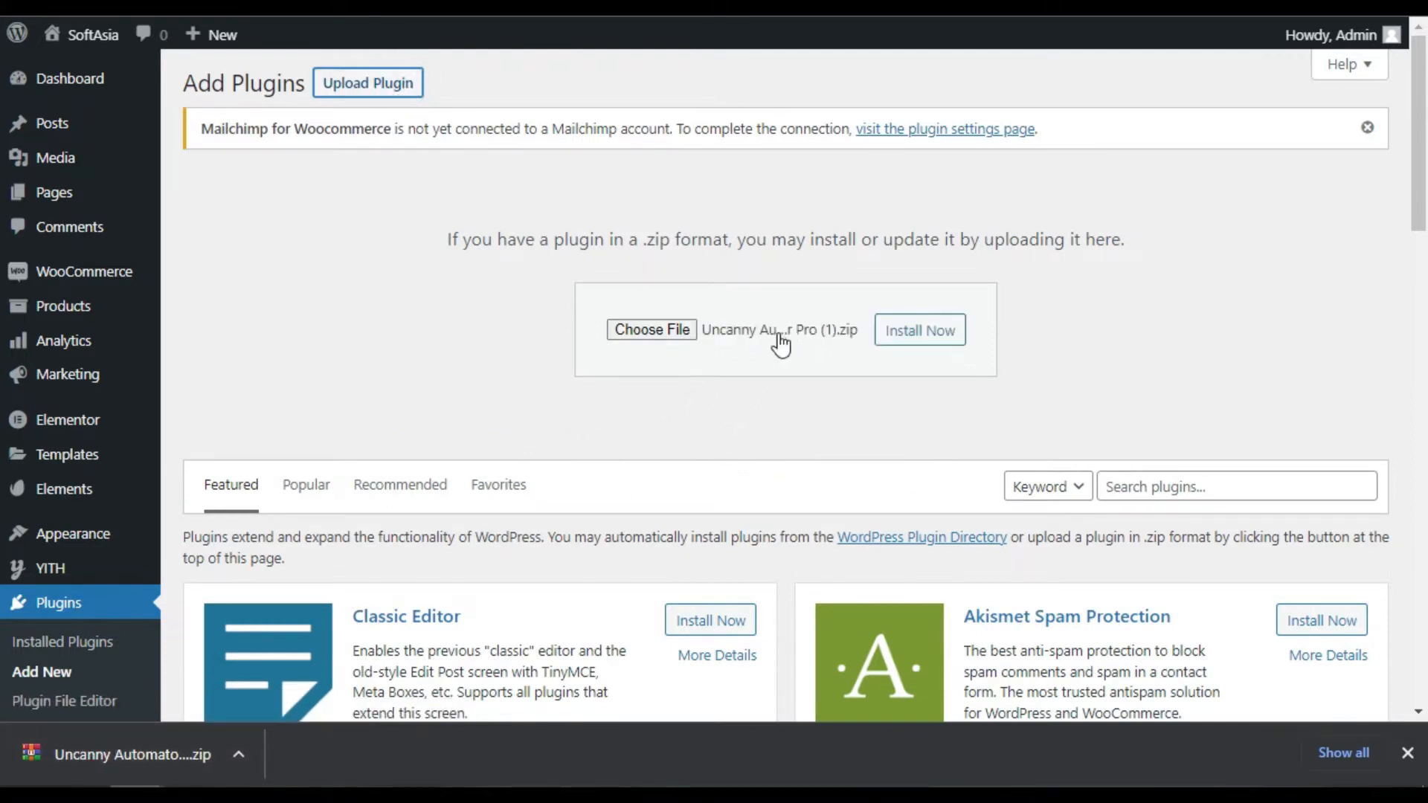
left_click(920, 328)
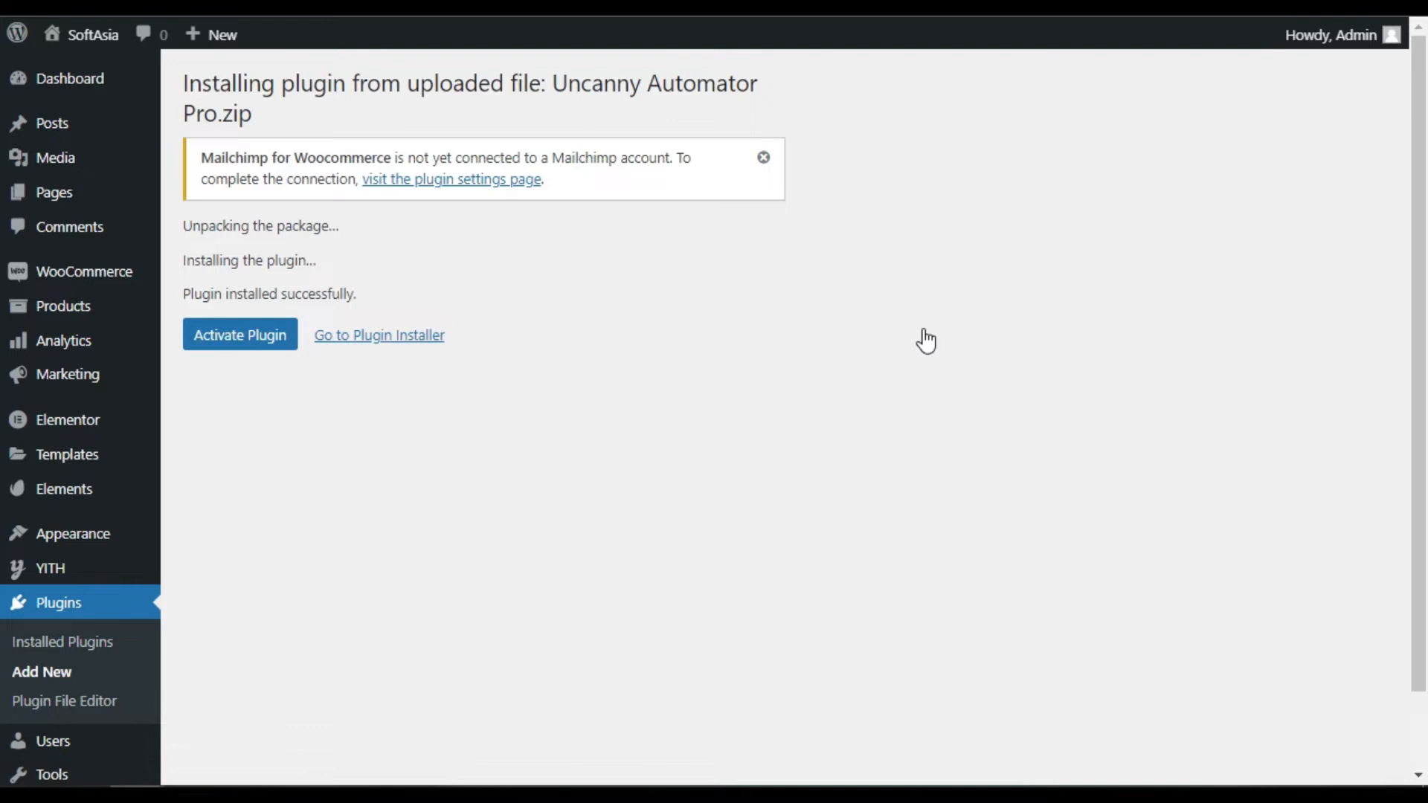
Activate Uncanny Automator Pro and review the notice that it needs the free plugin
left_click(211, 344)
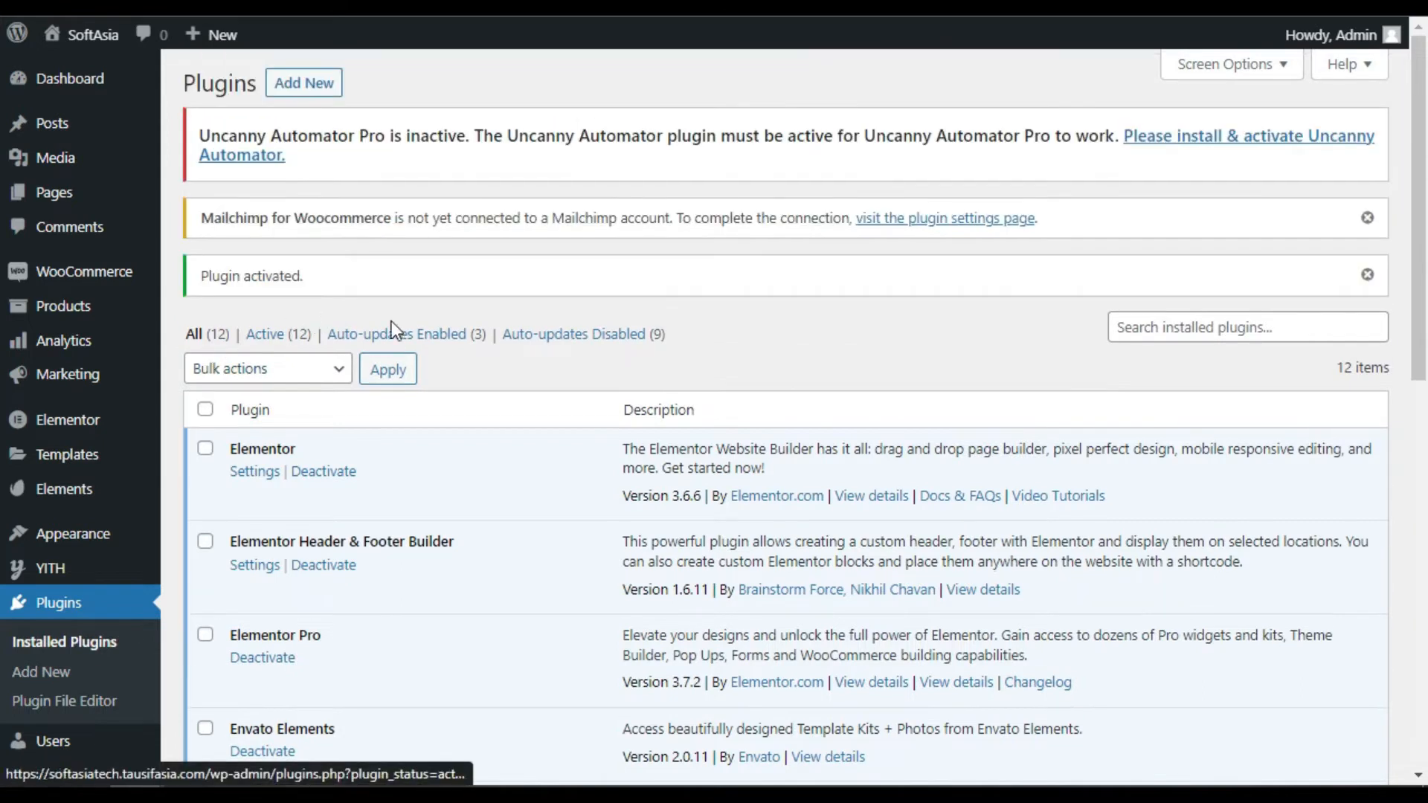
left_click_drag(221, 135, 424, 139)
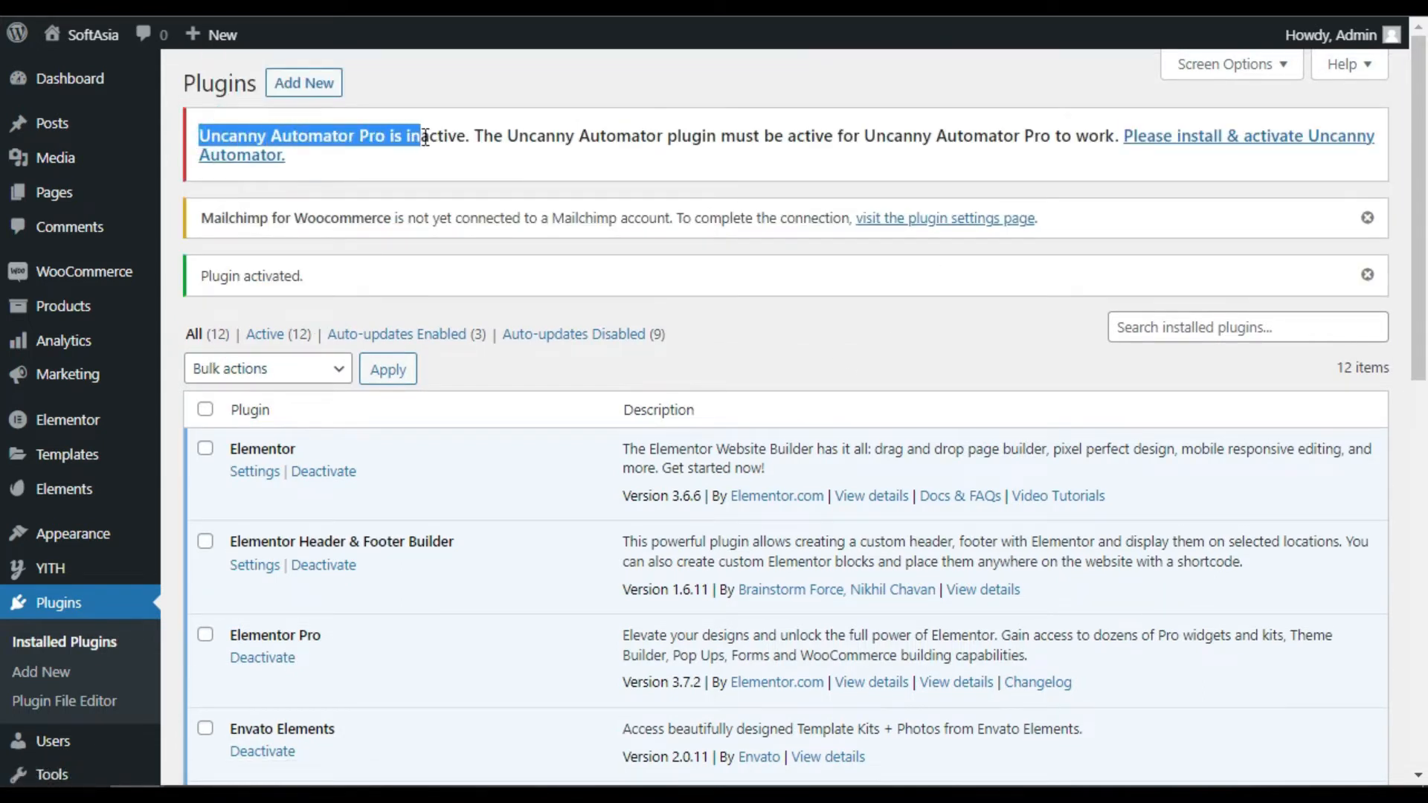
scroll(568, 238, "down", 8)
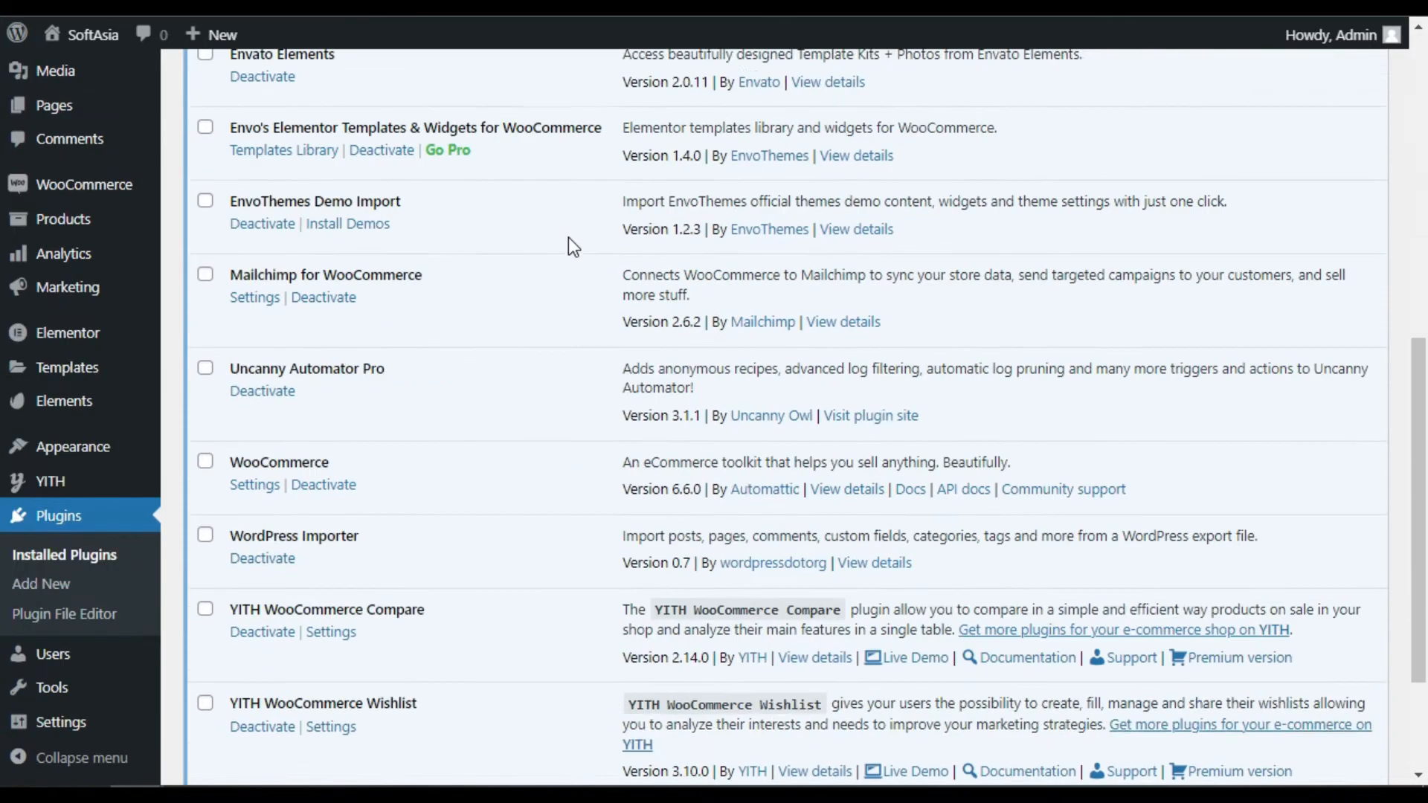
scroll(1404, 198, "up", 10)
Install the required free Uncanny Automator 4.1 plugin from its details dialog
left_click(1215, 148)
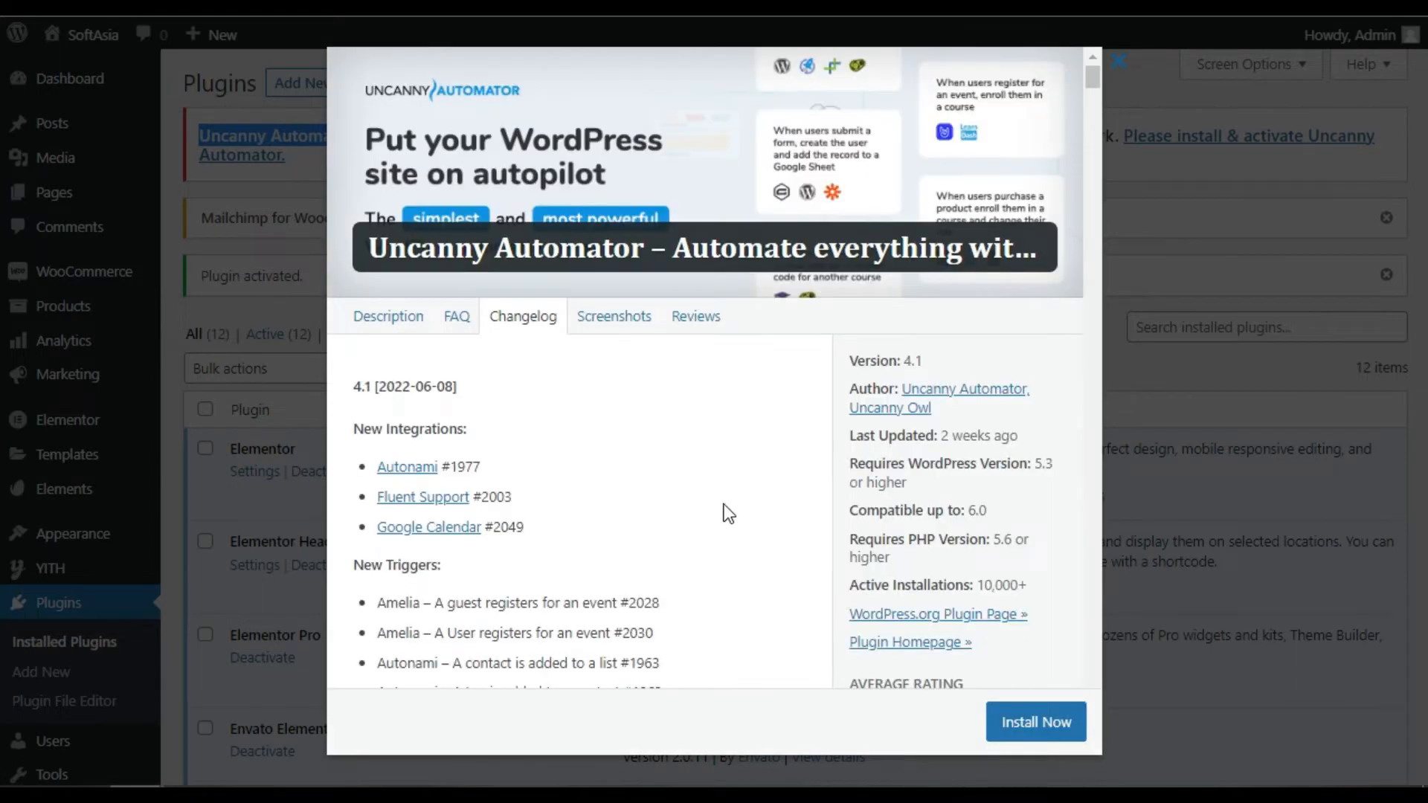
left_click_drag(411, 248, 1027, 277)
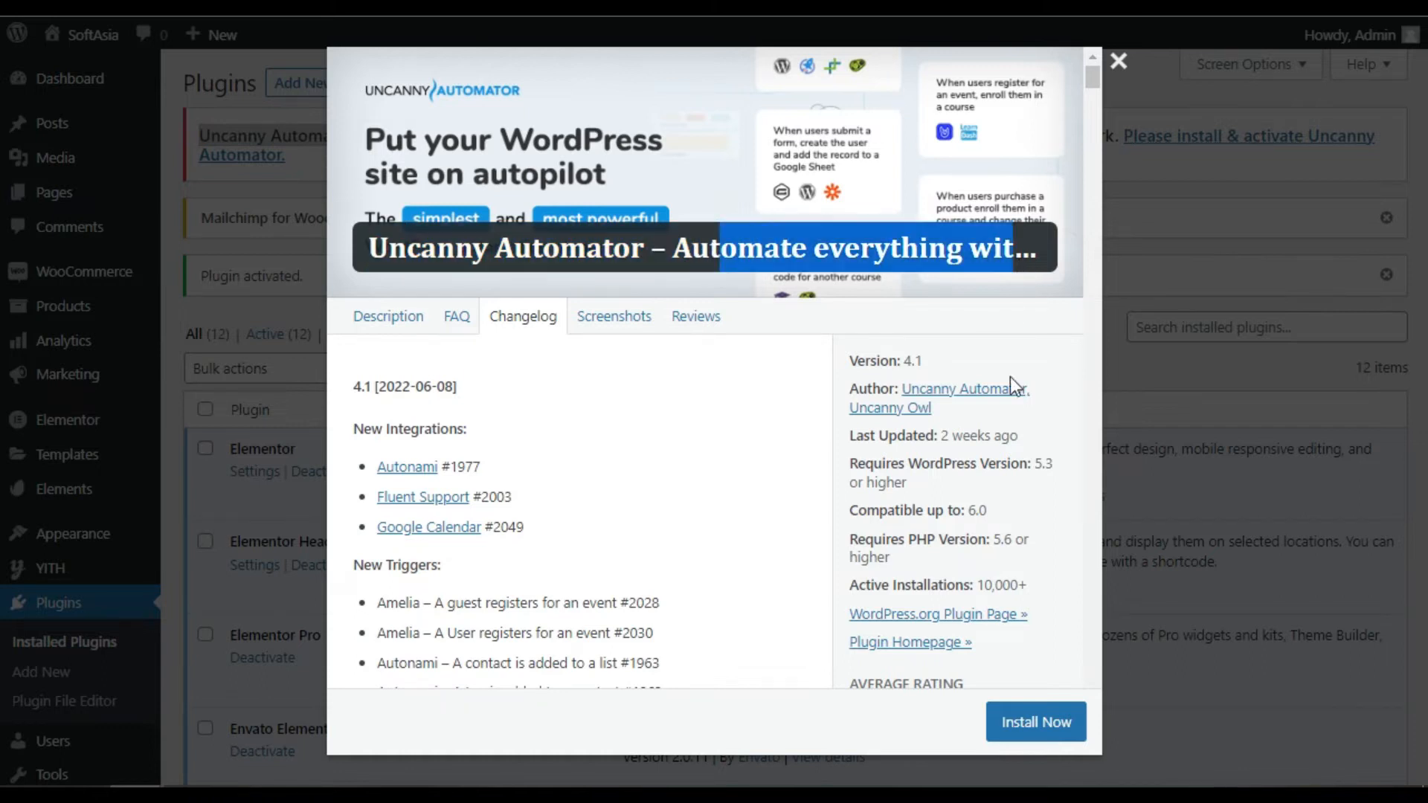
left_click(1037, 722)
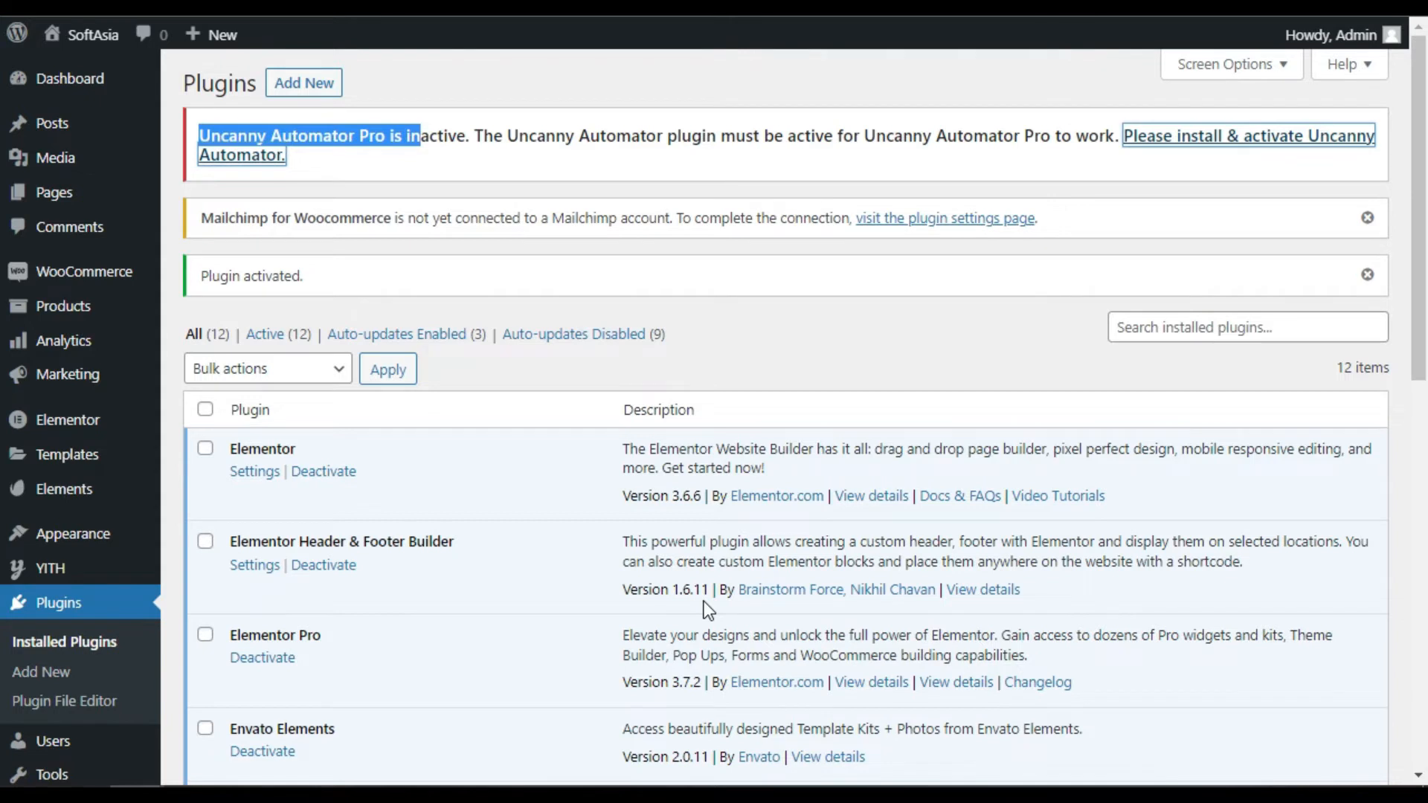
left_click(271, 157)
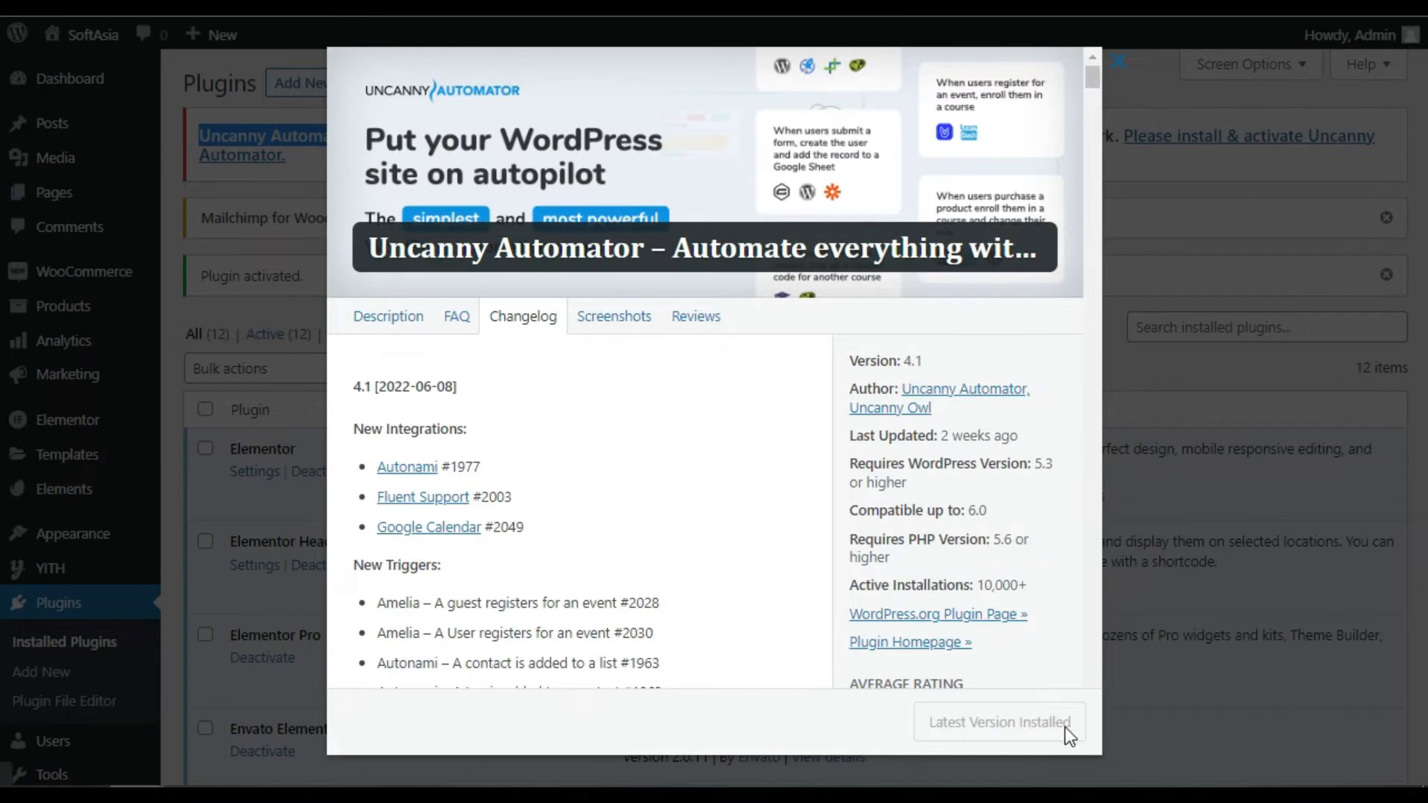
Activate the free Uncanny Automator plugin from the Plugins list
left_click(1207, 614)
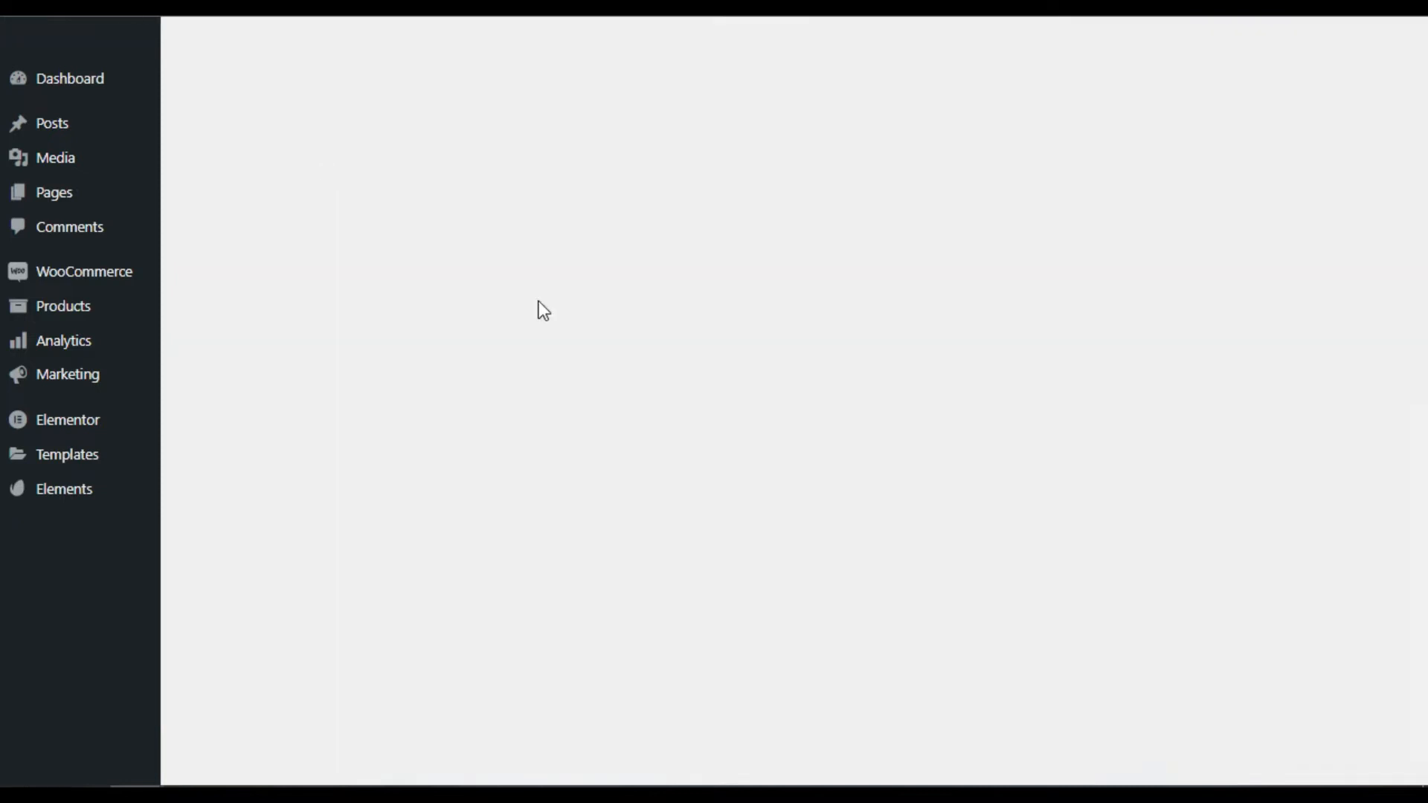
scroll(775, 451, "down", 6)
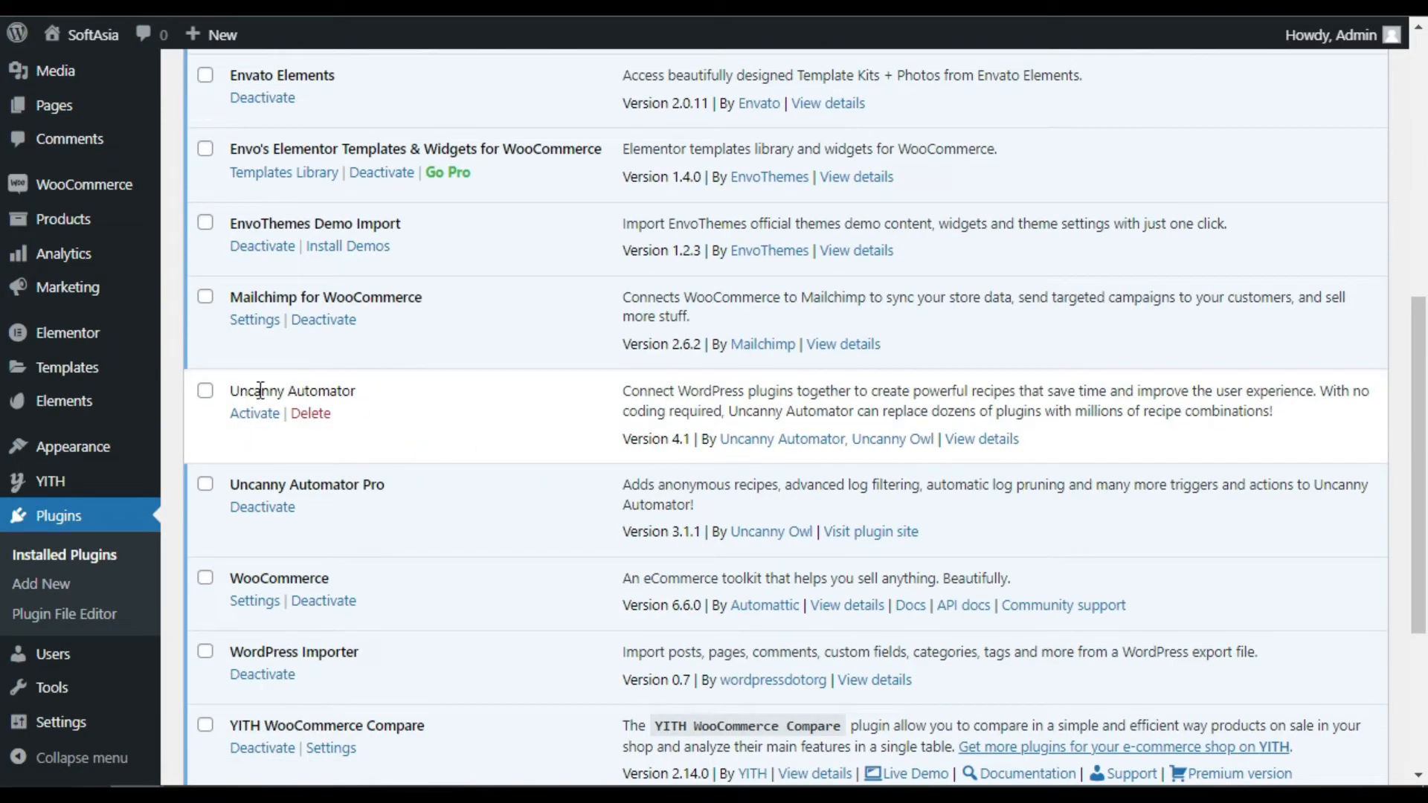
left_click(255, 413)
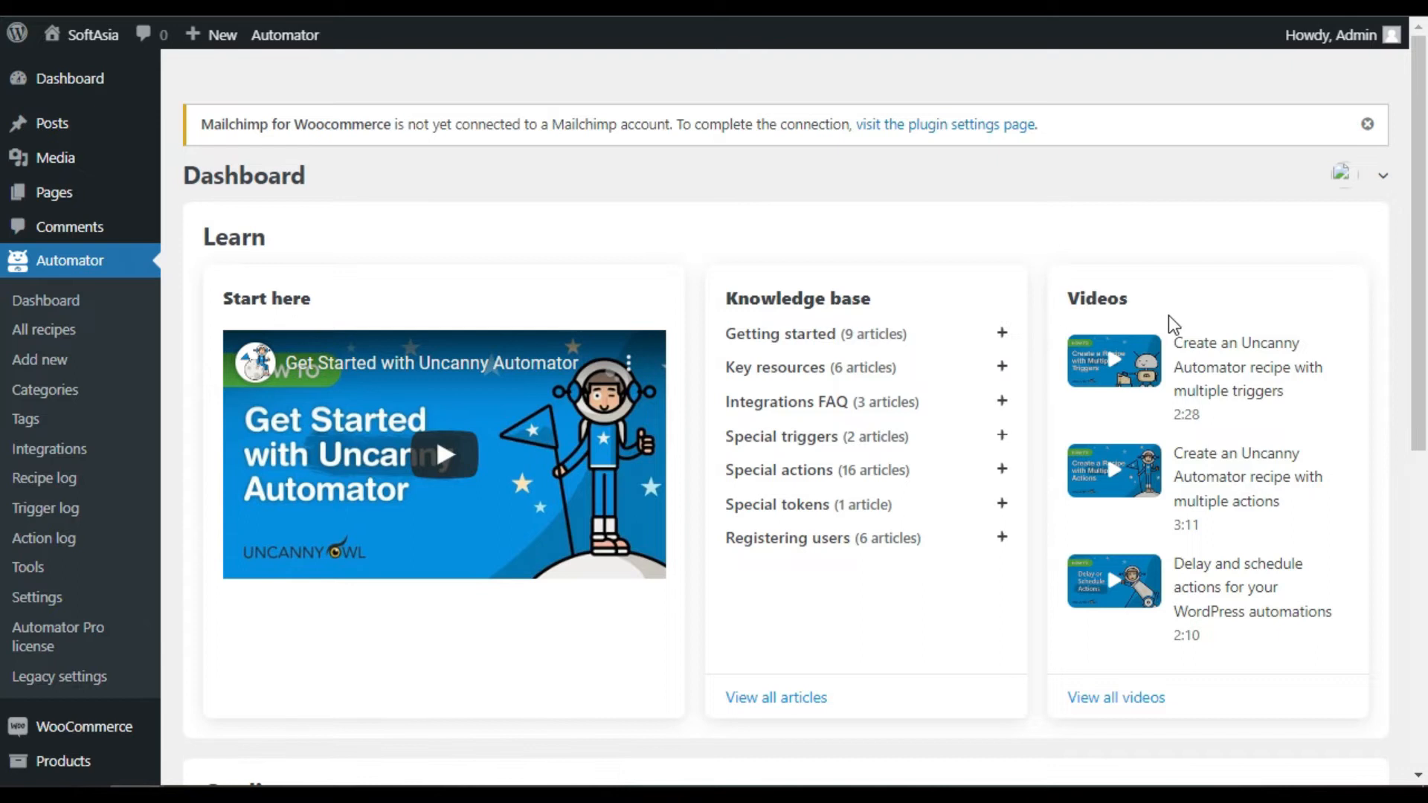
In Automator Settings > Premium integrations, begin connecting Google Sheets to a Google account
scroll(1169, 327, "down", 2)
left_click(71, 452)
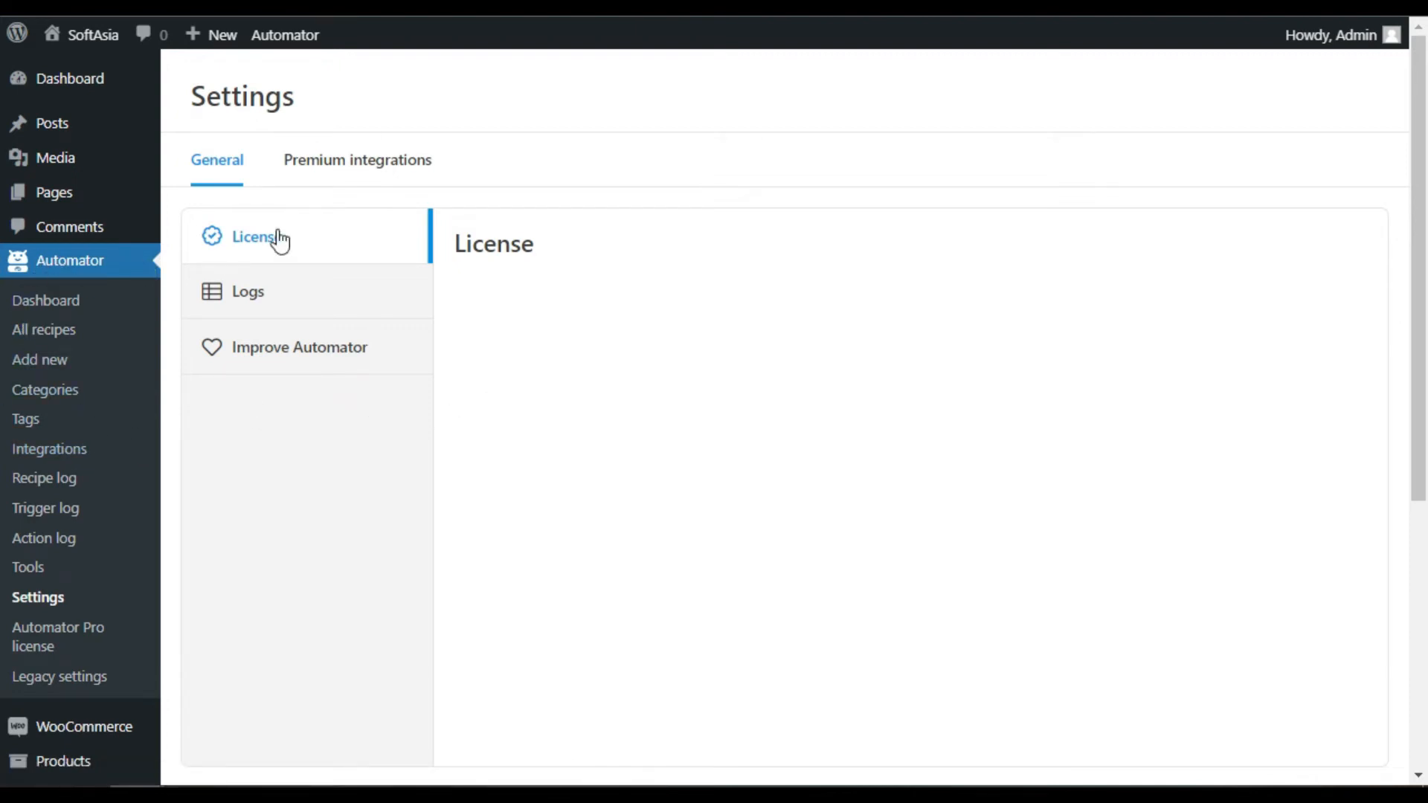
left_click(352, 169)
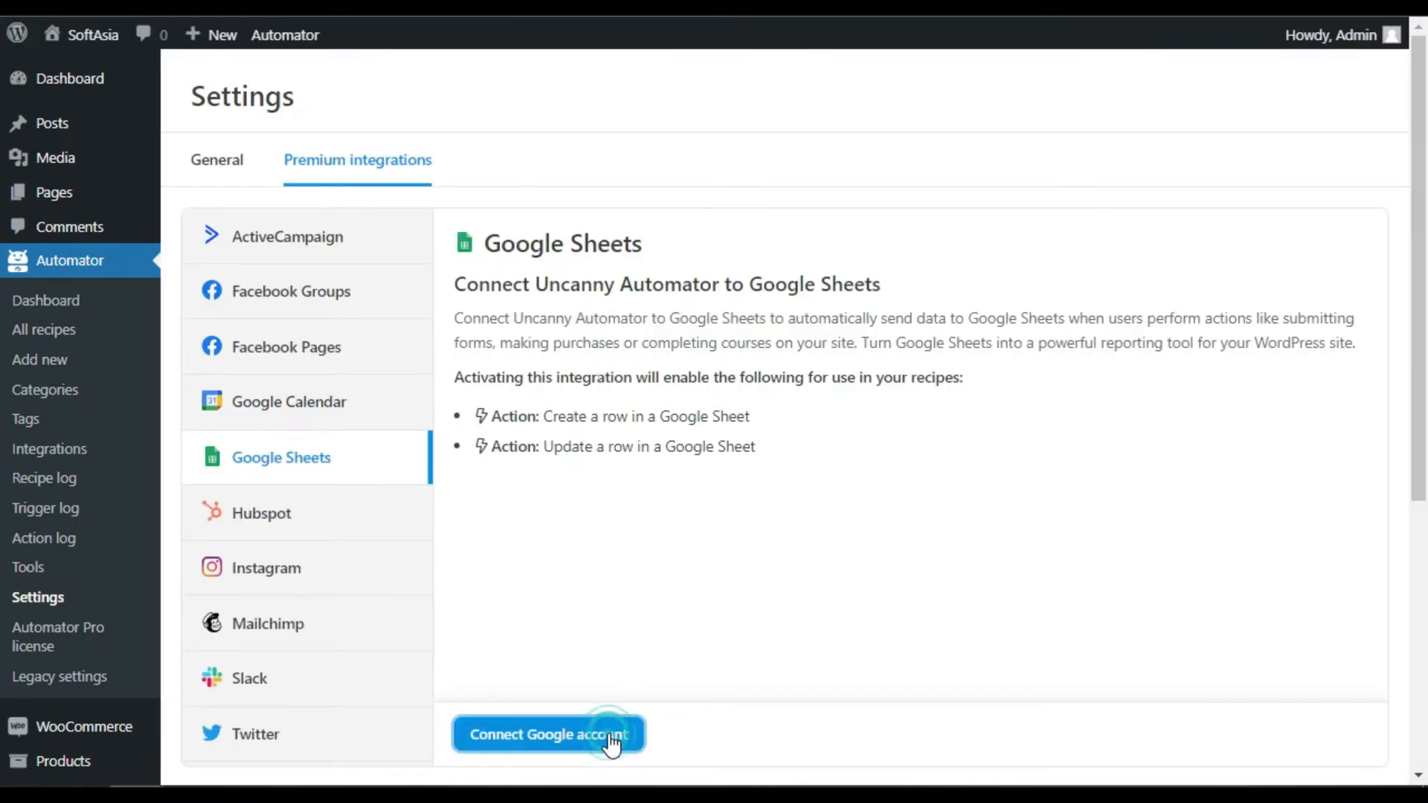
left_click(583, 738)
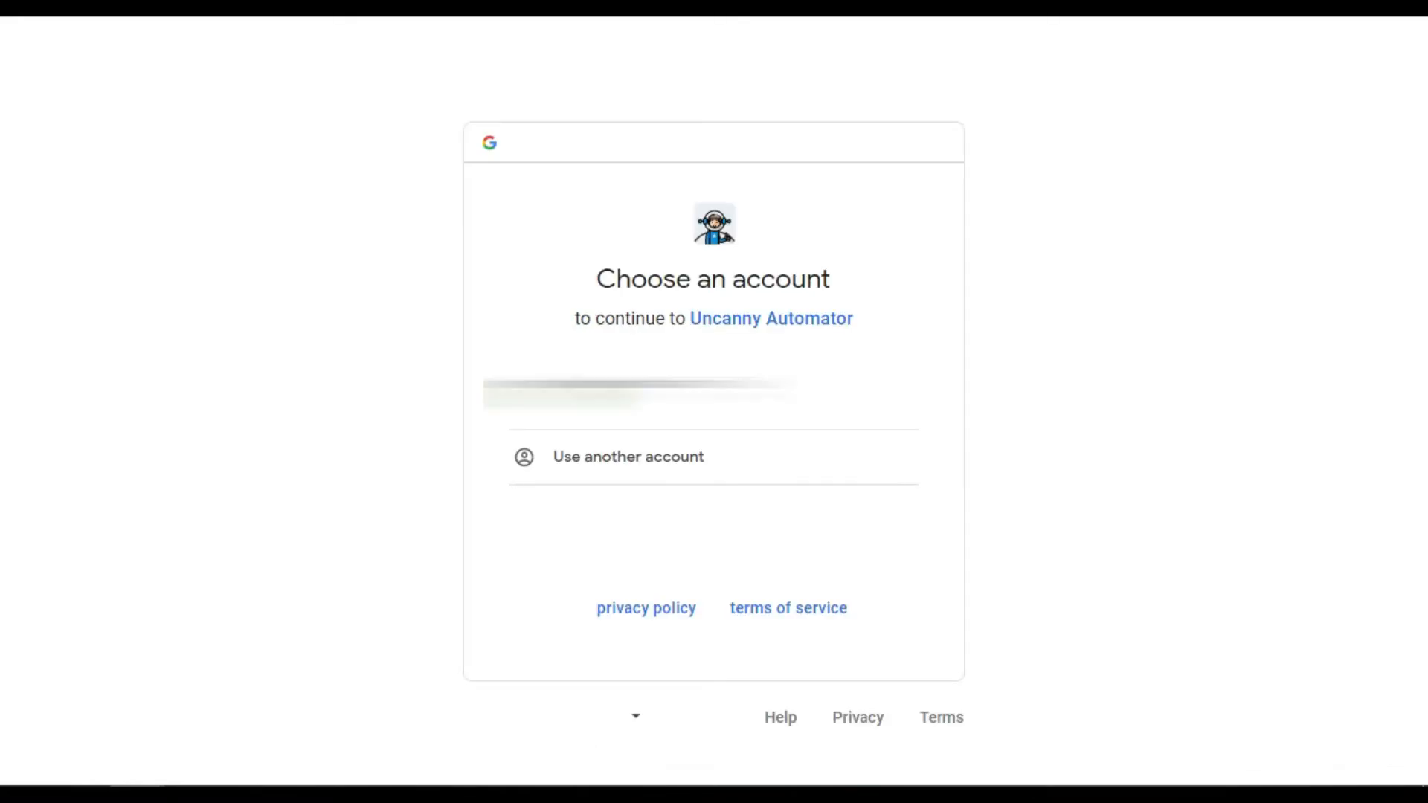
Sign in with the Google account and grant Uncanny Automator access to it
left_click(654, 393)
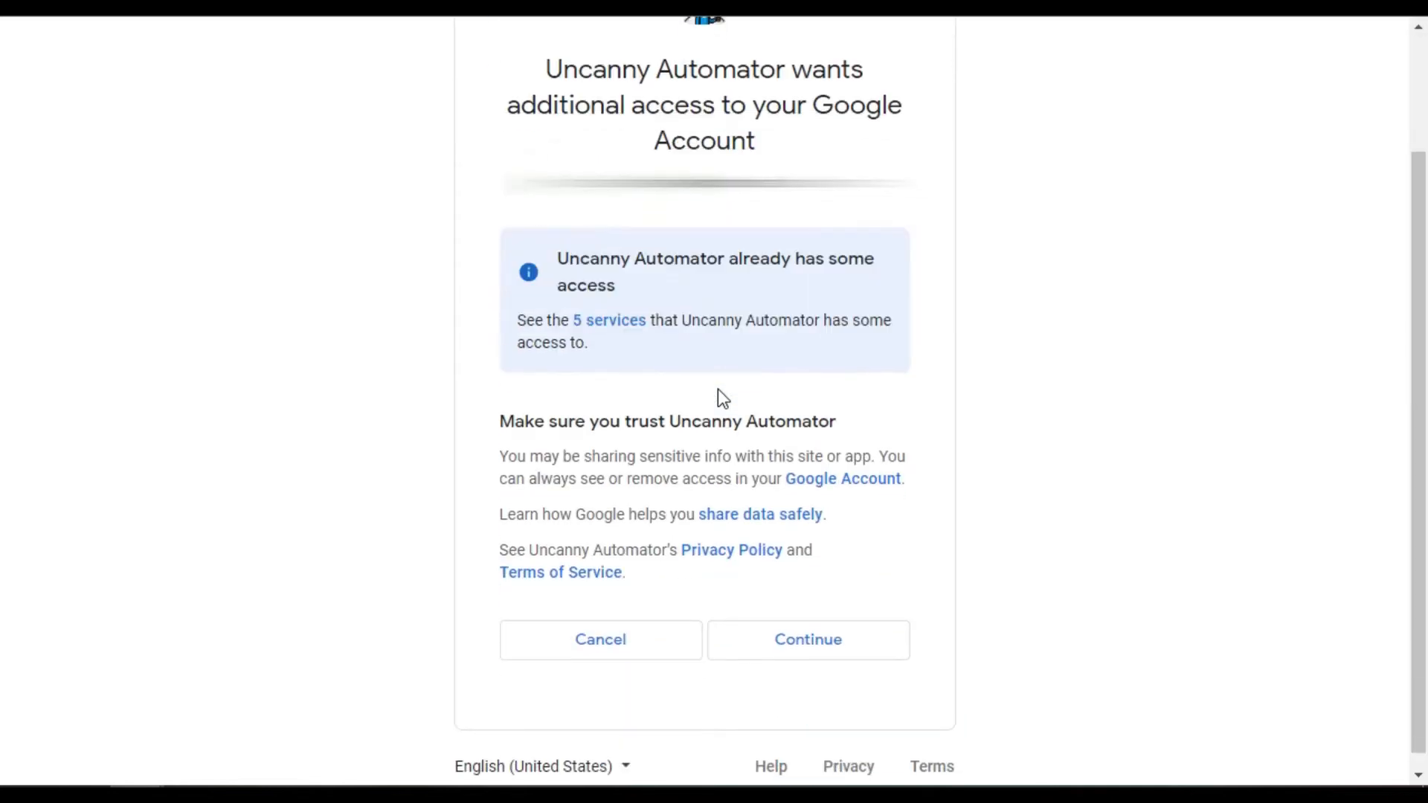
left_click(818, 649)
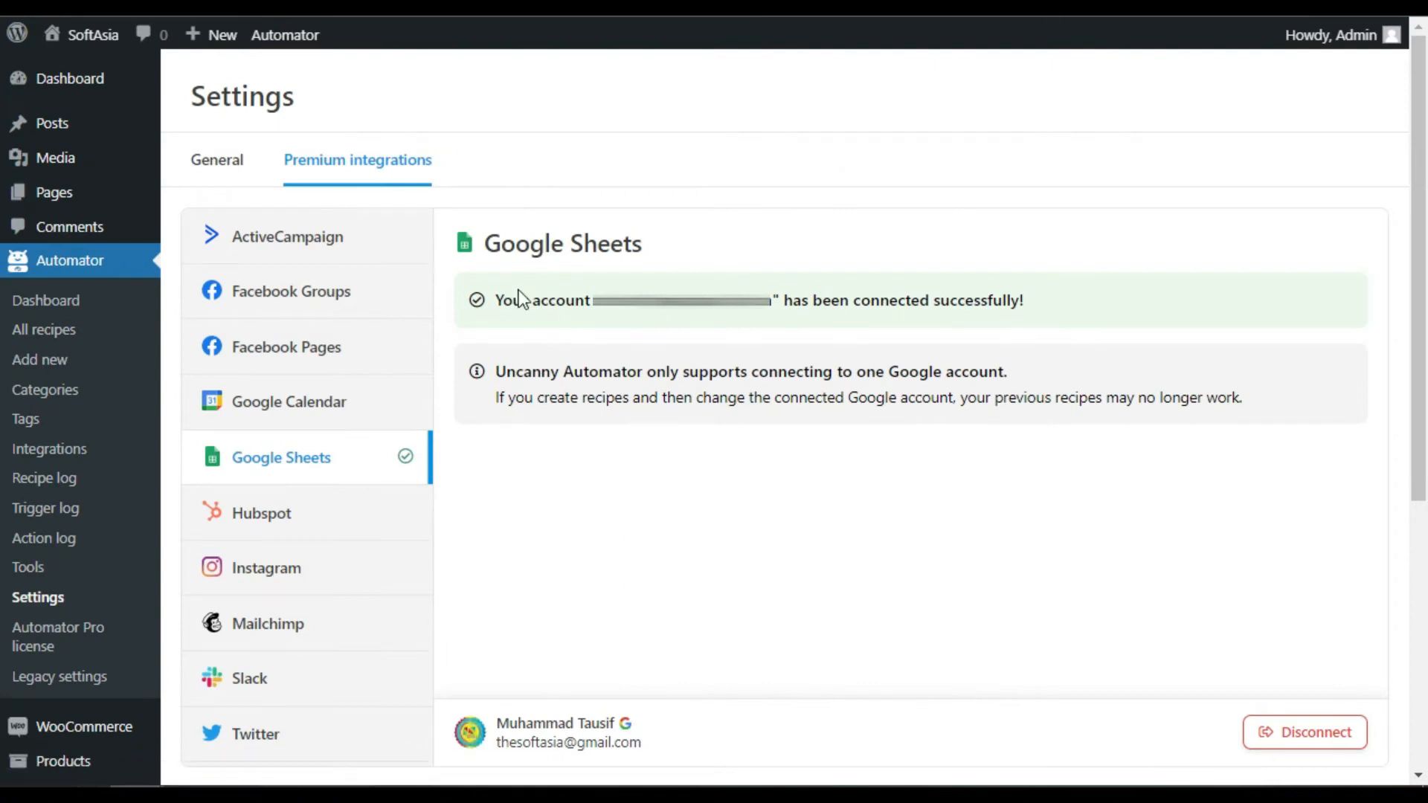
left_click_drag(494, 298, 621, 300)
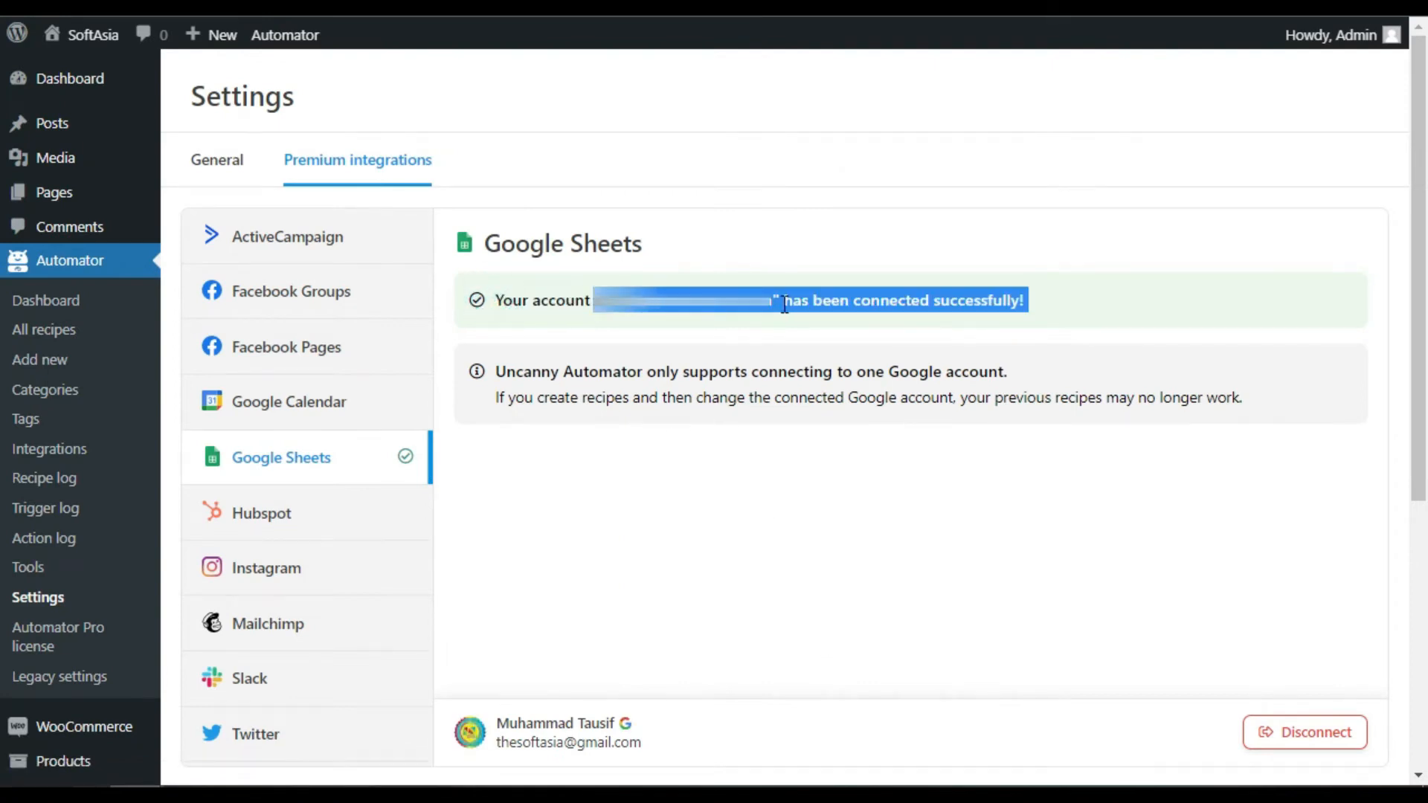
left_click(1052, 305)
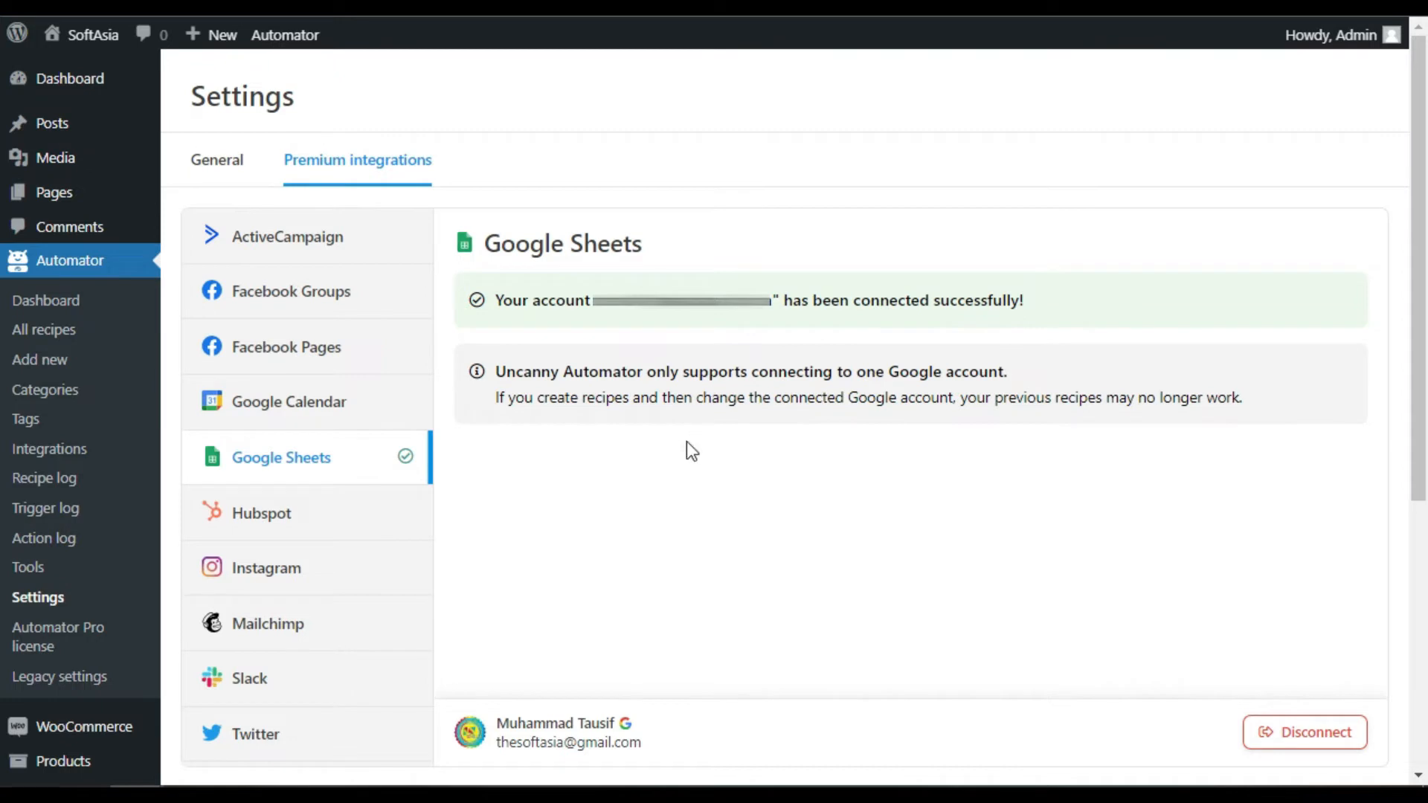
left_click(53, 370)
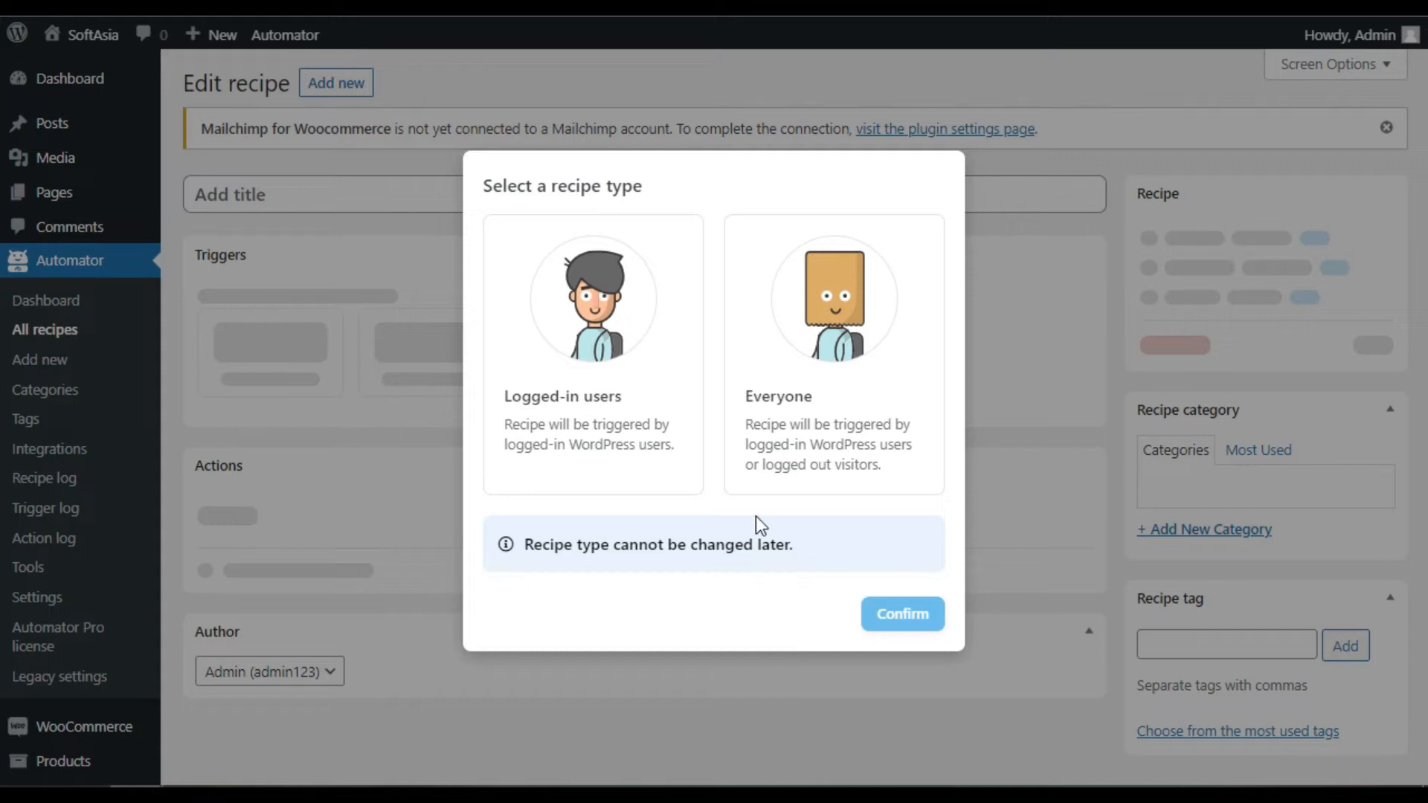
Create an Everyone-type recipe titled 'WOO To Sheets'
left_click(790, 459)
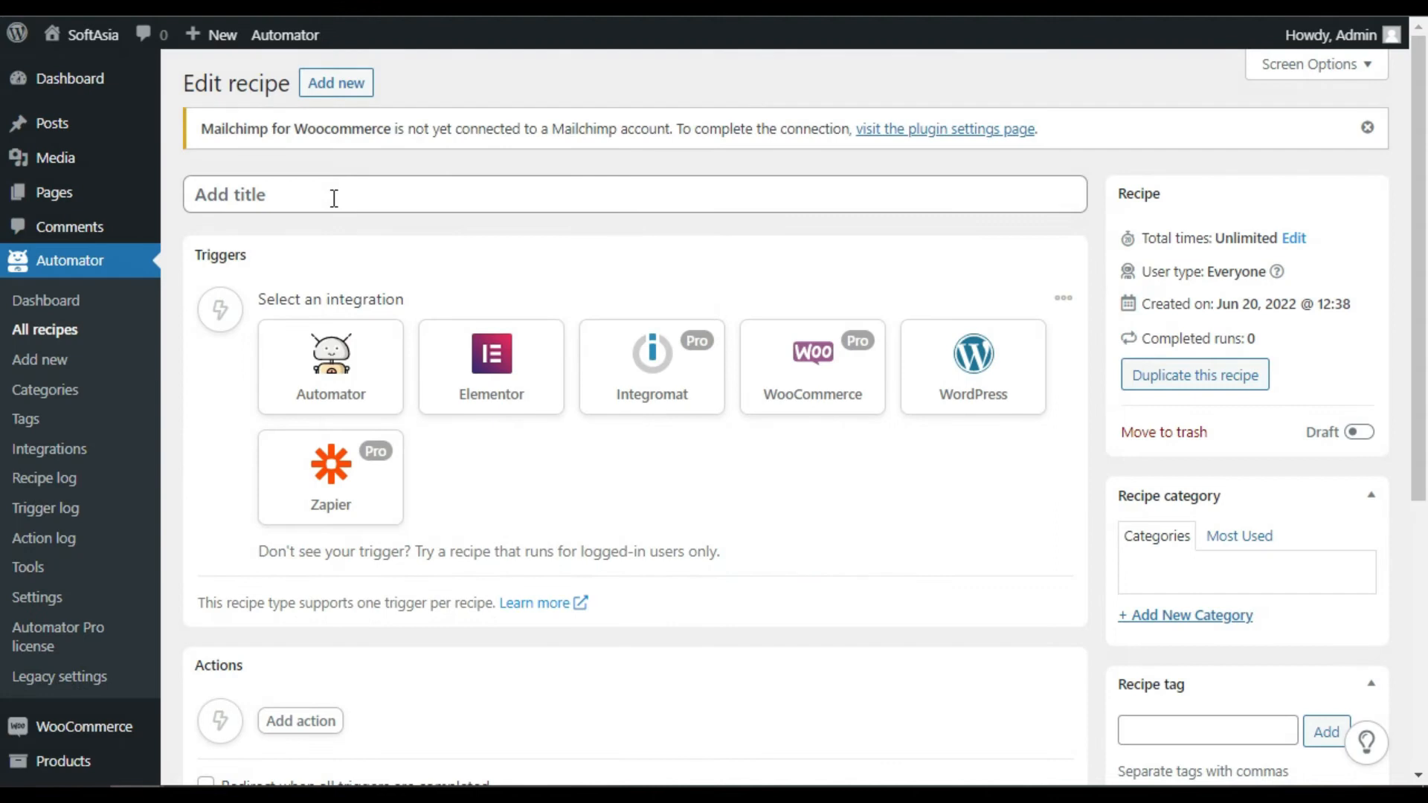
left_click(334, 197)
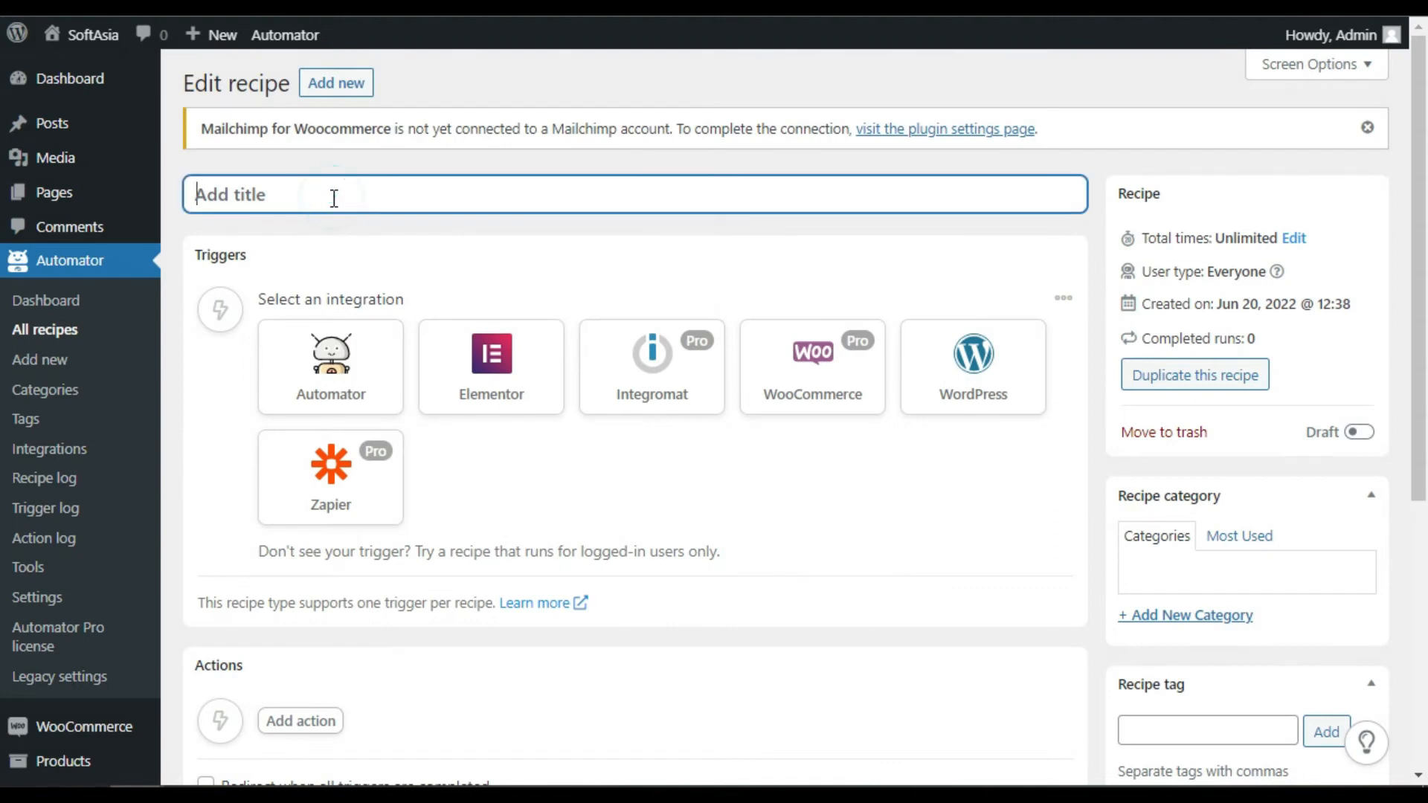
type("WOO To Sheets")
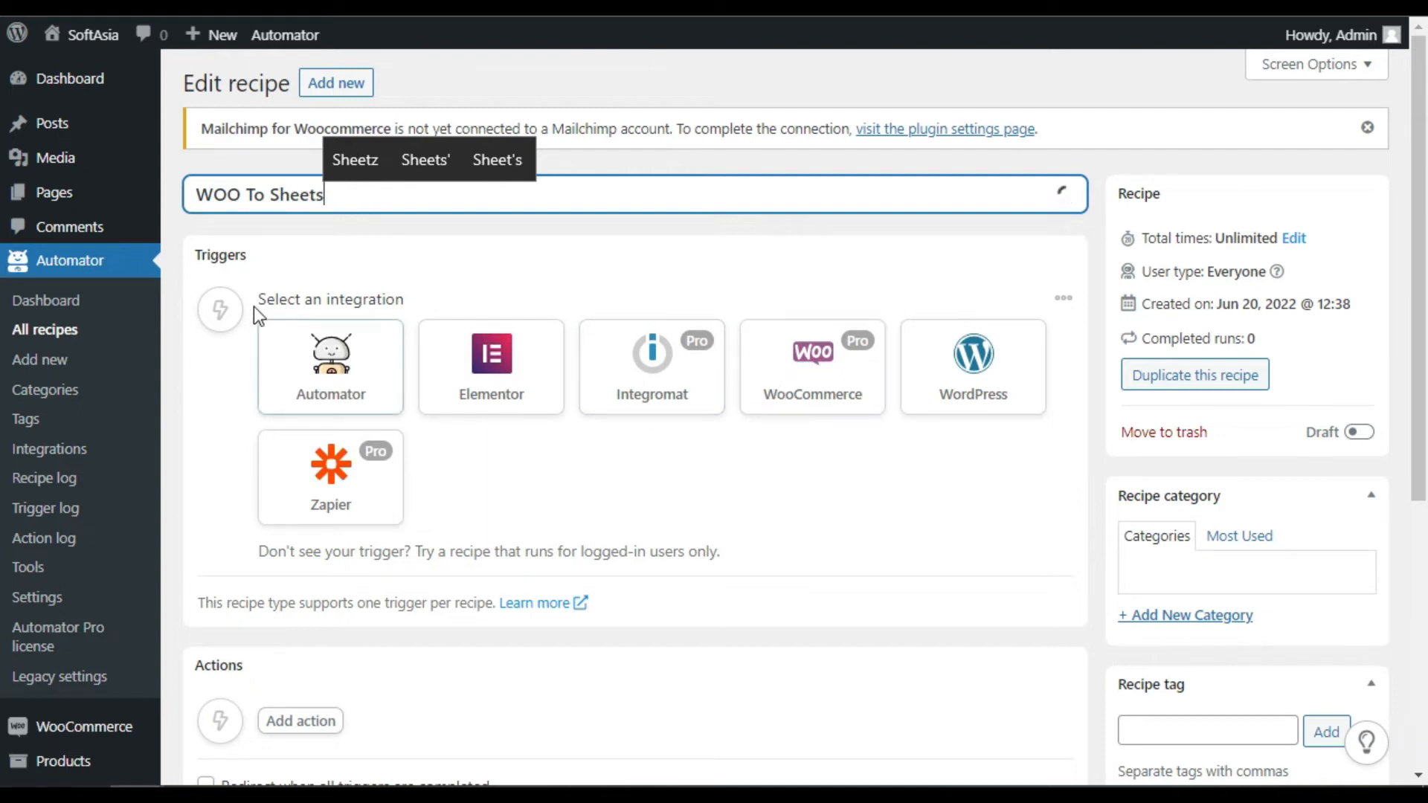
double_click(275, 301)
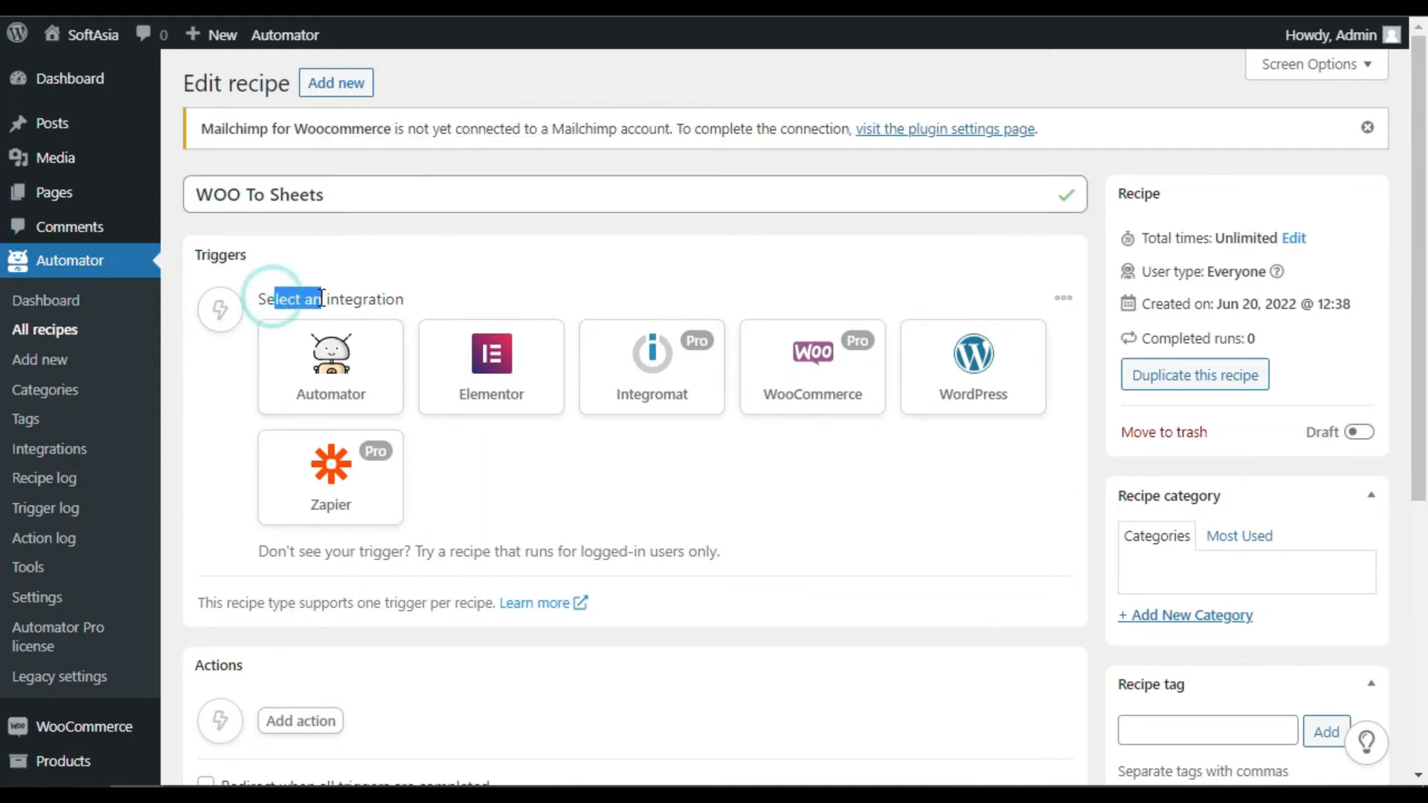
left_click(390, 298)
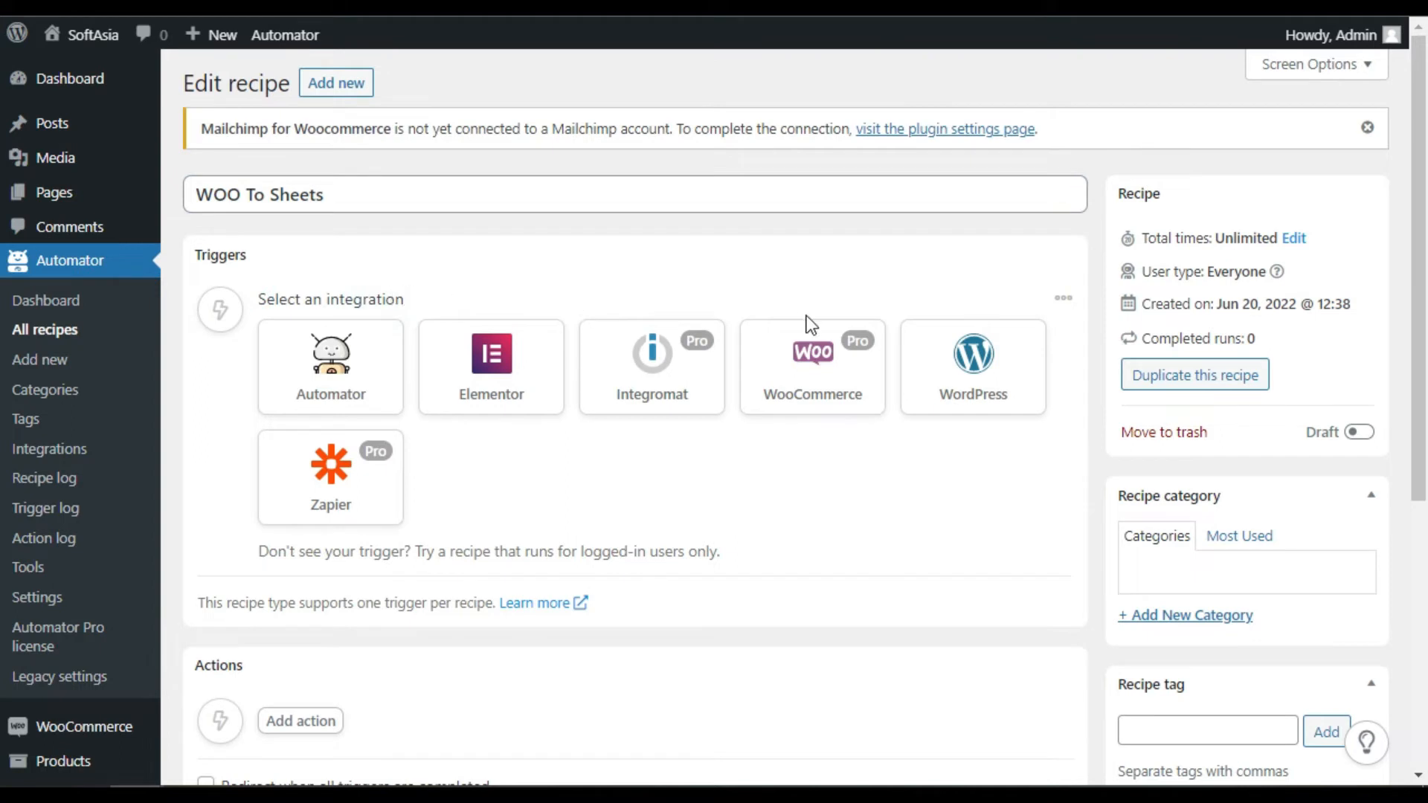
Add a WooCommerce guest order trigger with the condition set to 'completes'
left_click(806, 361)
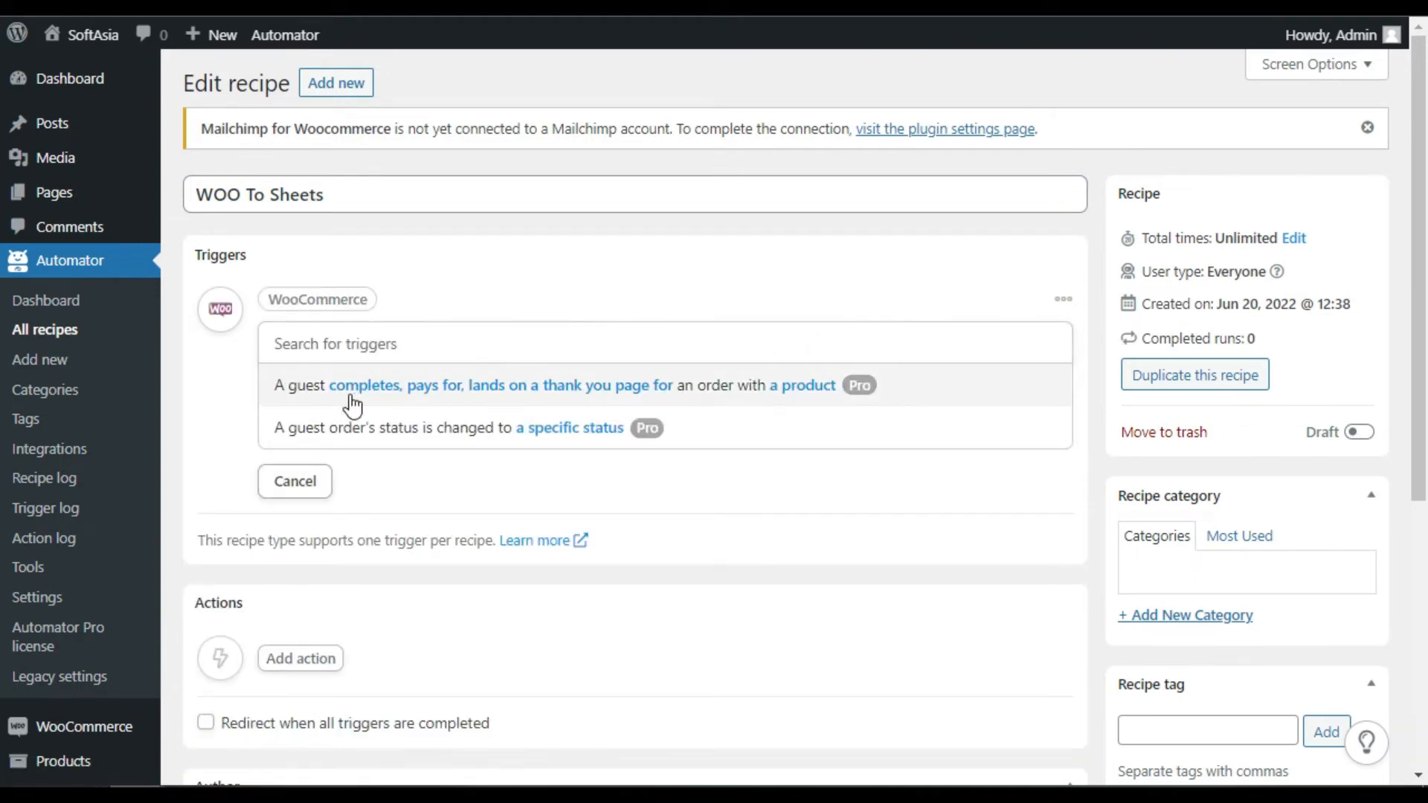
left_click(656, 385)
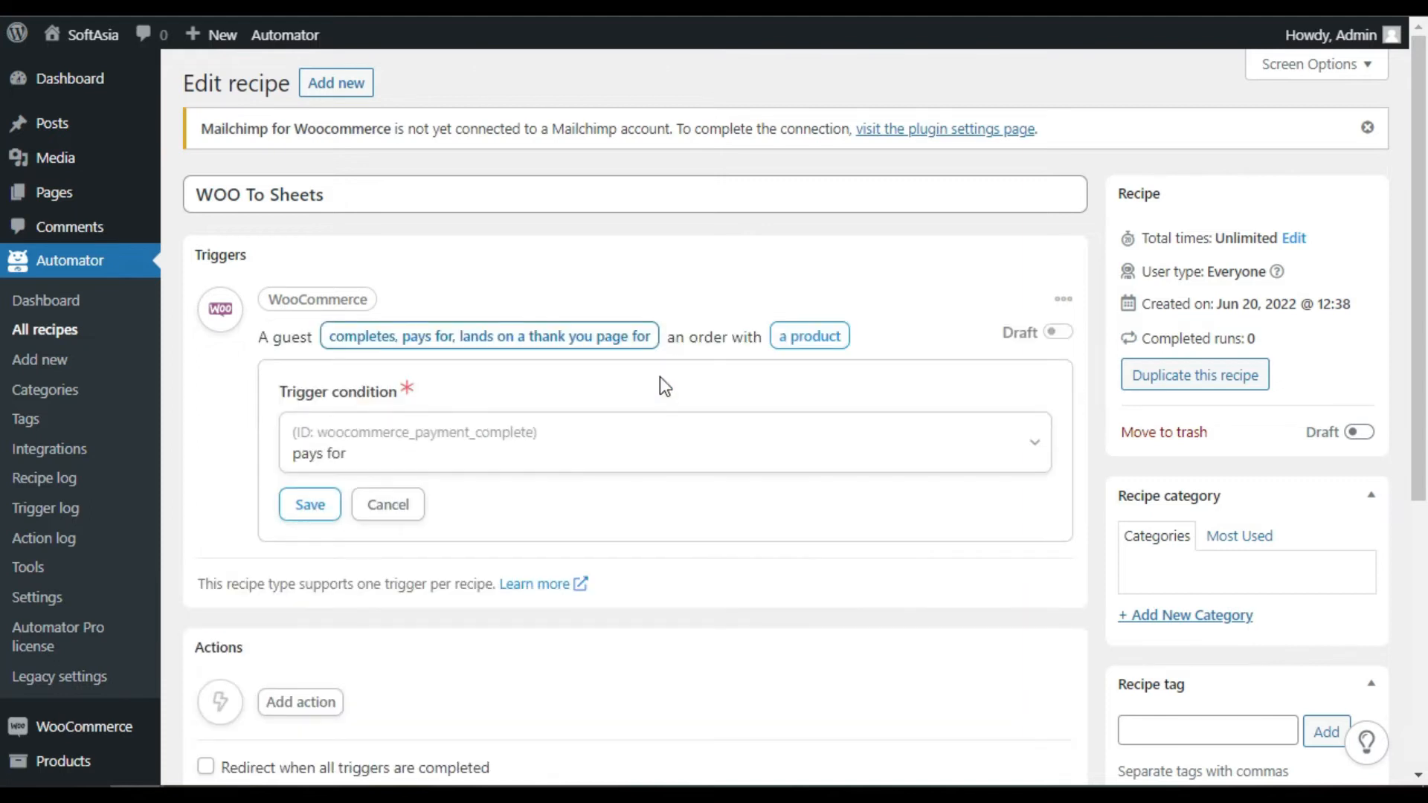
scroll(662, 378, "down", 3)
left_click(524, 299)
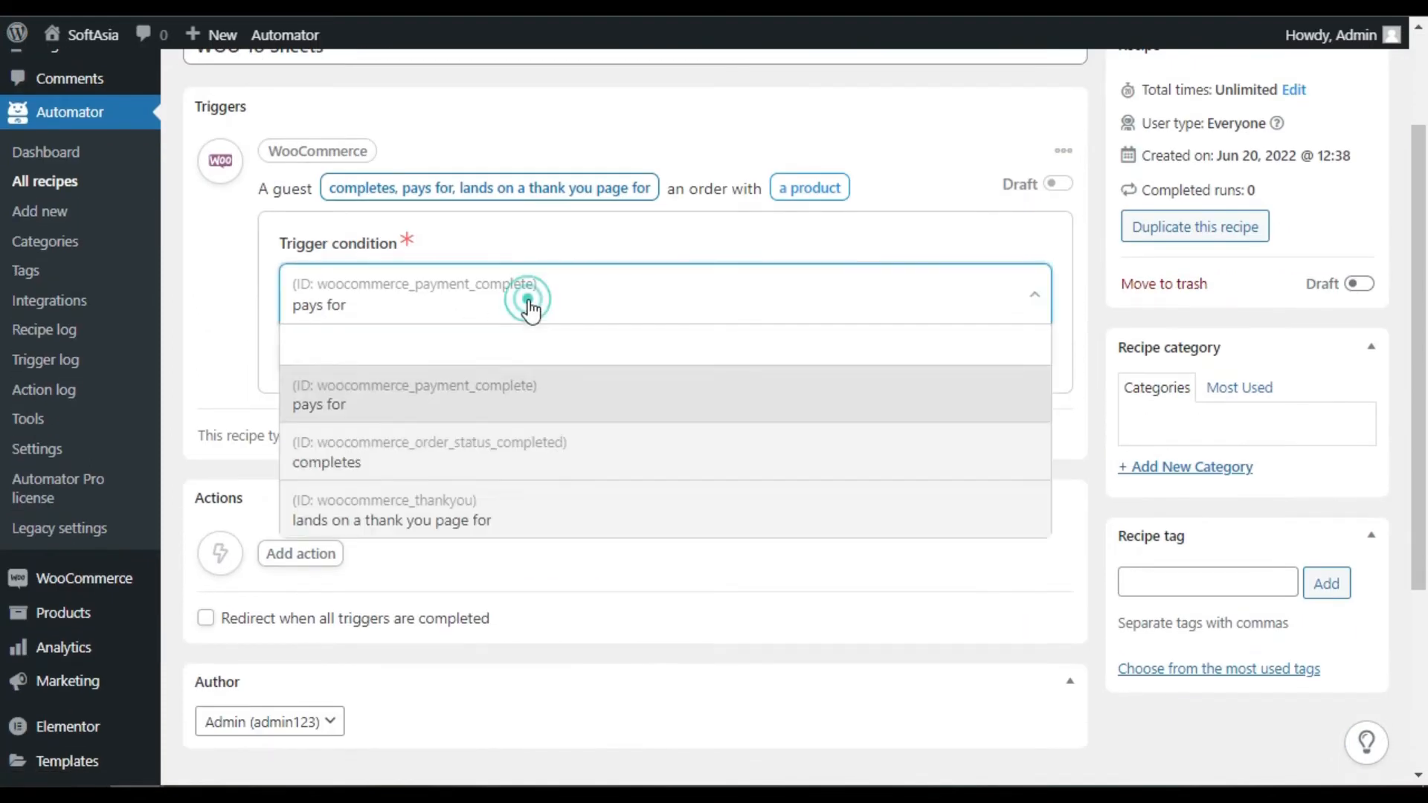
left_click(492, 464)
left_click(312, 356)
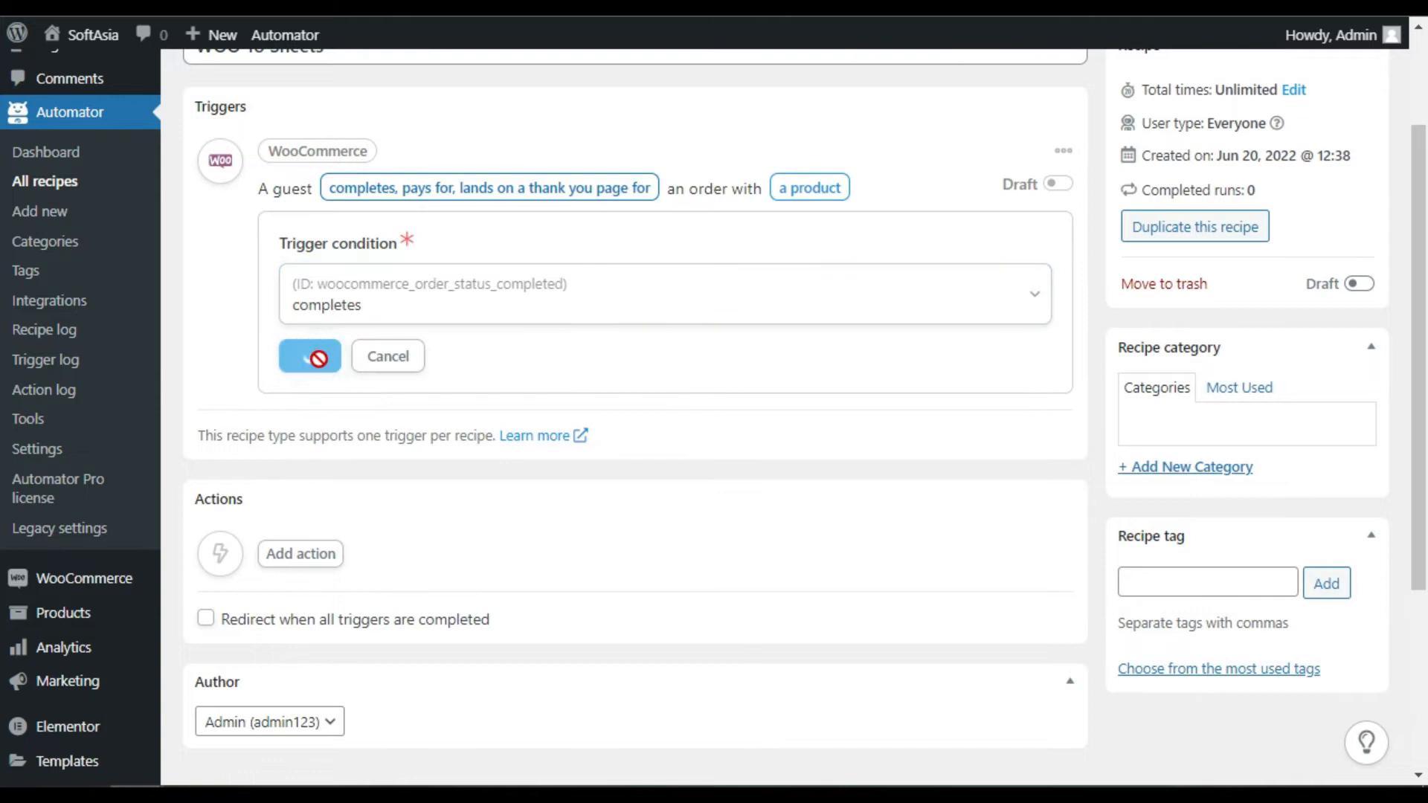
Keep 'Any product' as the trigger's product and save it
left_click(504, 291)
scroll(487, 421, "down", 8)
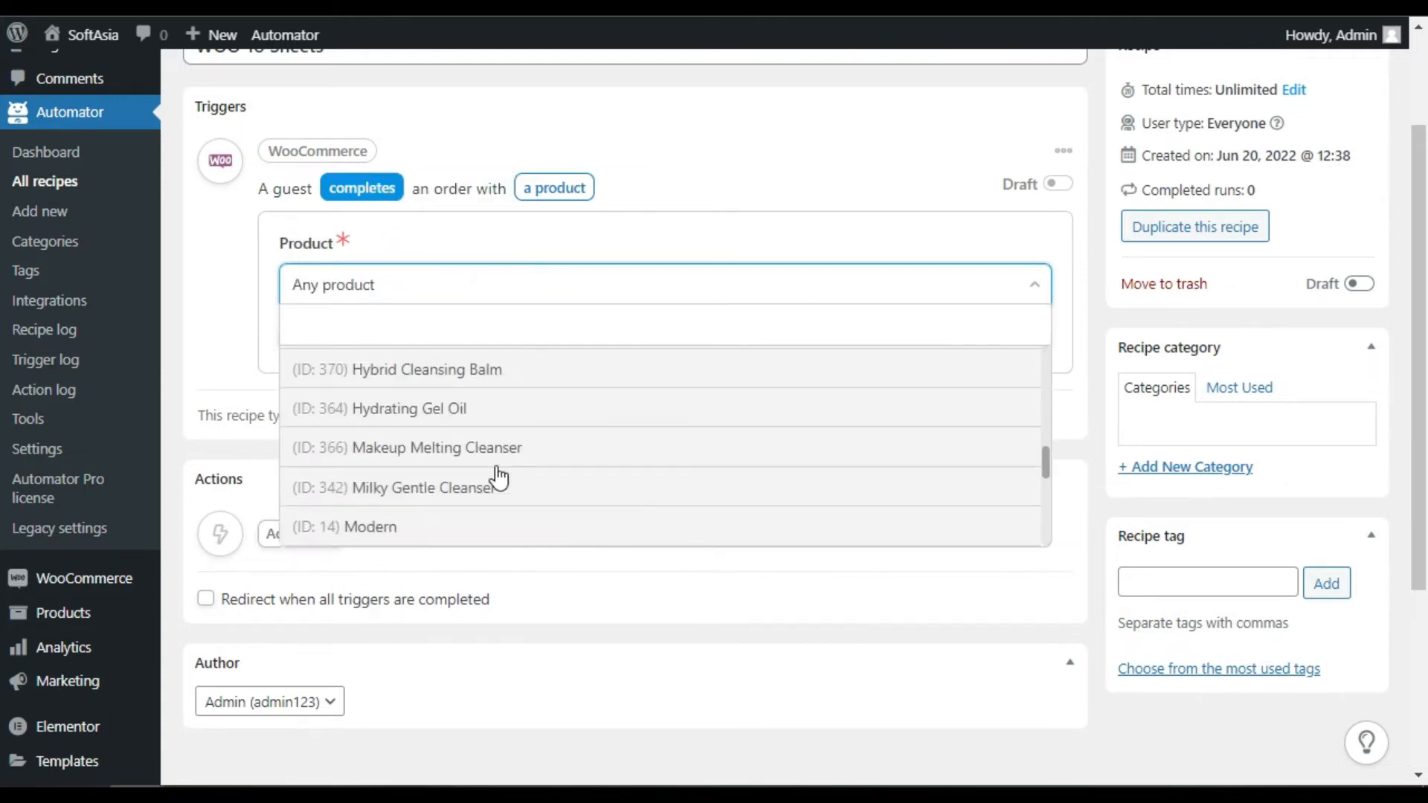
left_click(502, 510)
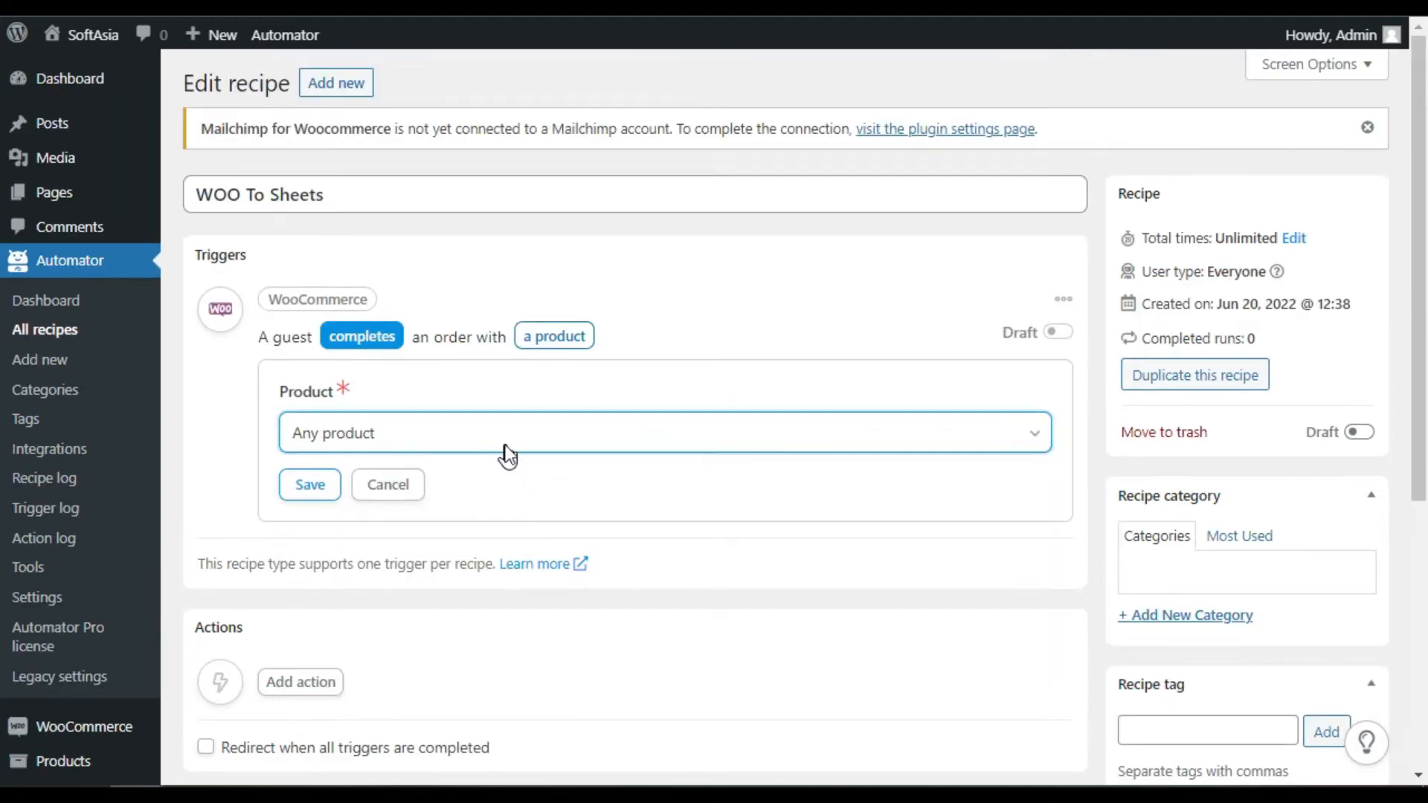
scroll(506, 453, "down", 2)
left_click(337, 332)
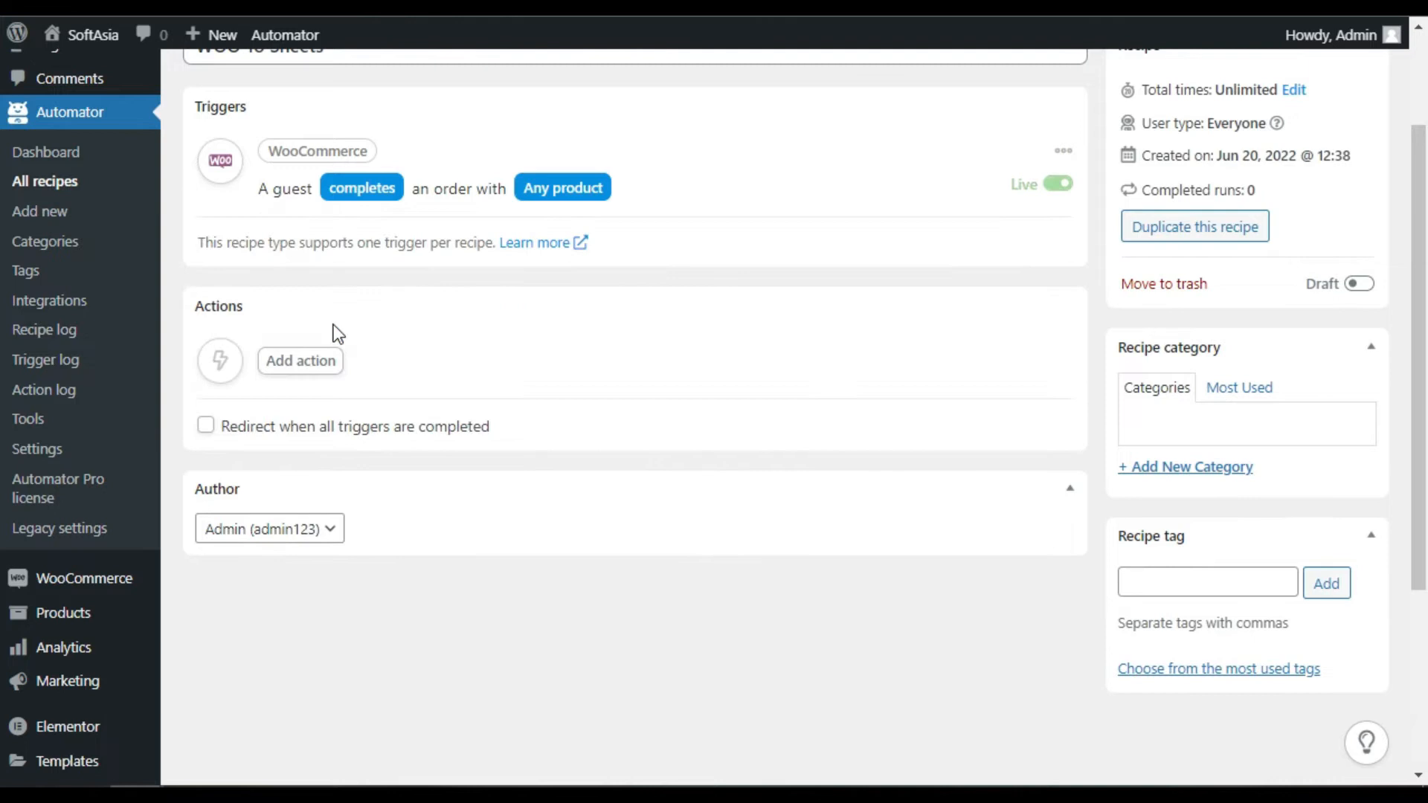
Show the action integrations for the recipe, then open a new browser tab
left_click(1011, 189)
left_click(1012, 186)
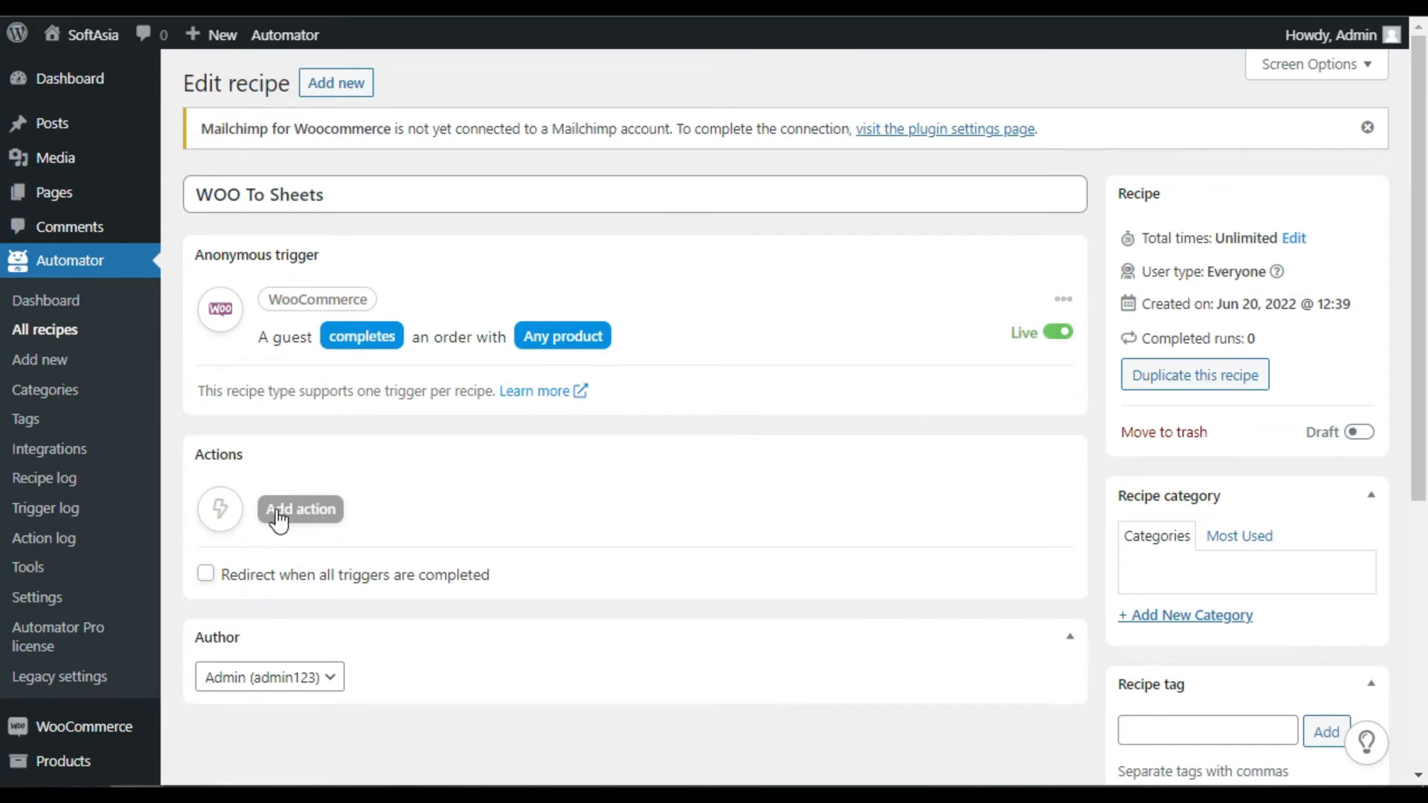
left_click(278, 513)
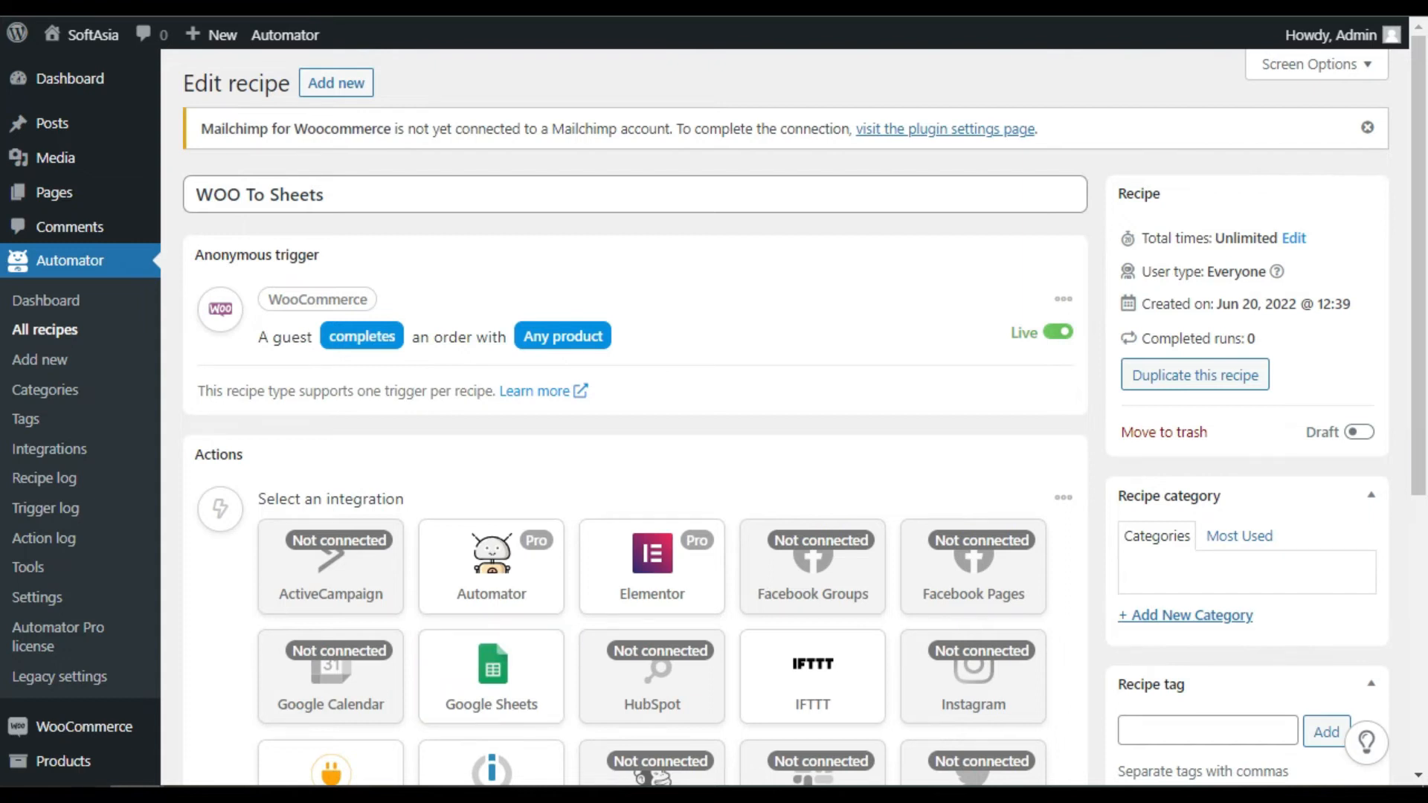
key("ctrl+t")
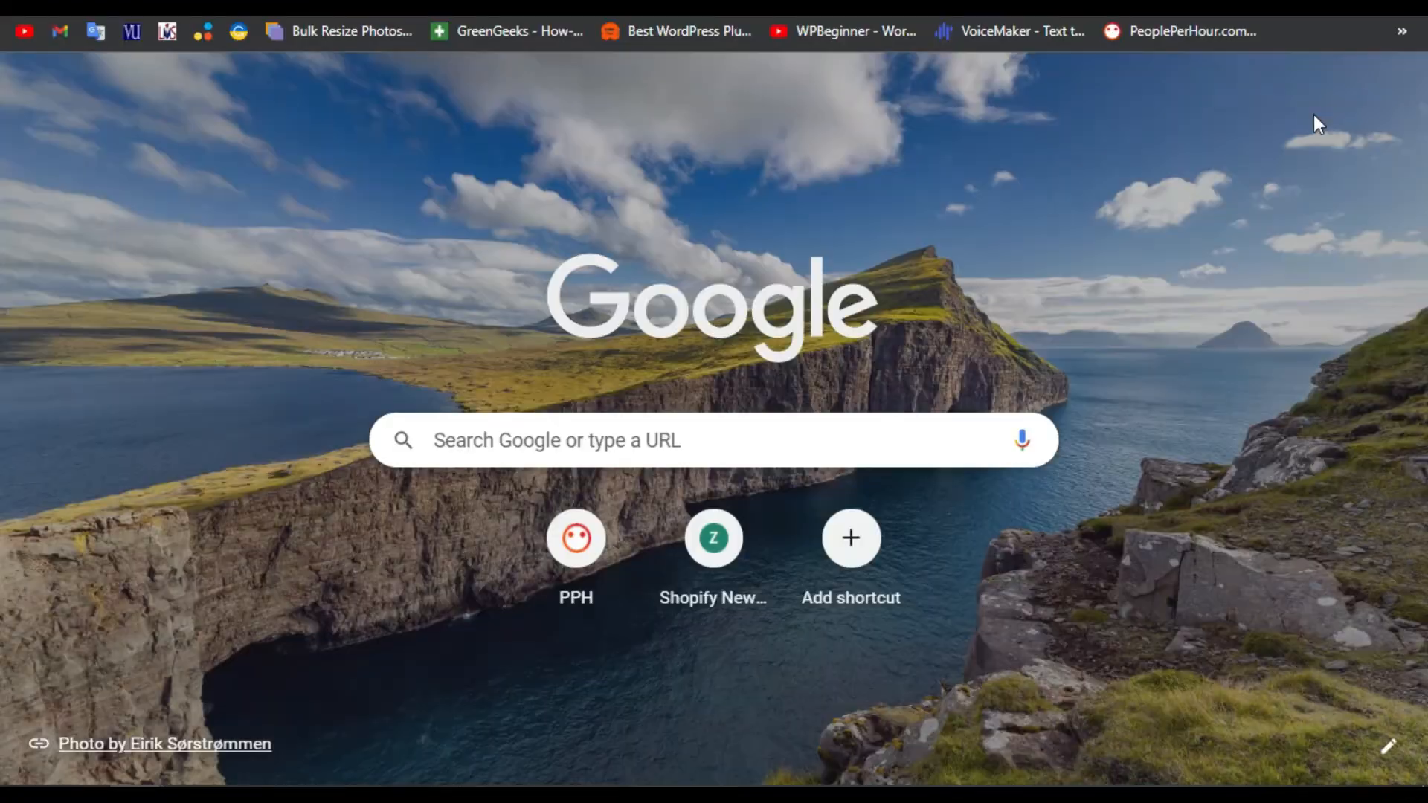
left_click(1327, 90)
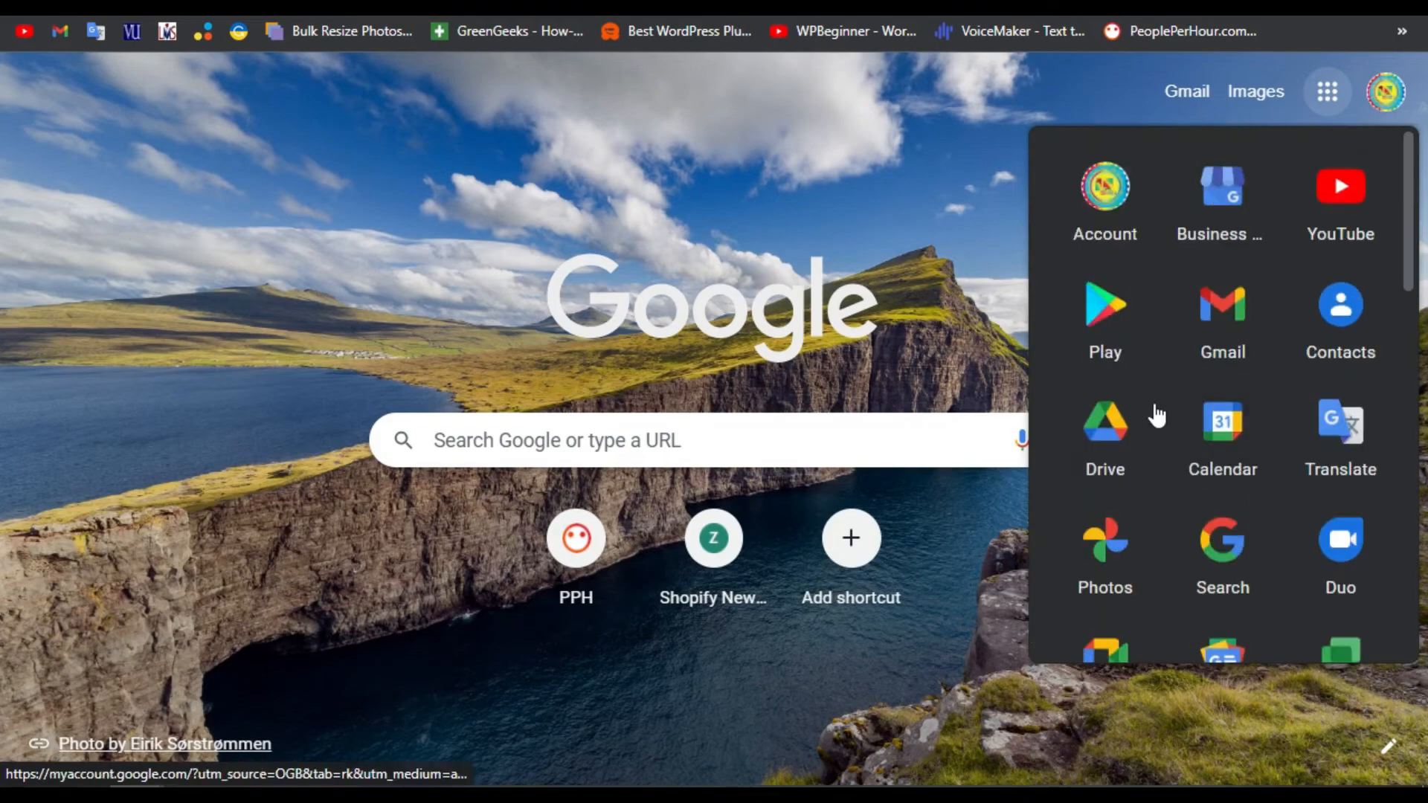
Create a new blank spreadsheet from Google Drive and rename it 'Woo Data'
left_click(1113, 480)
left_click(89, 166)
left_click(268, 401)
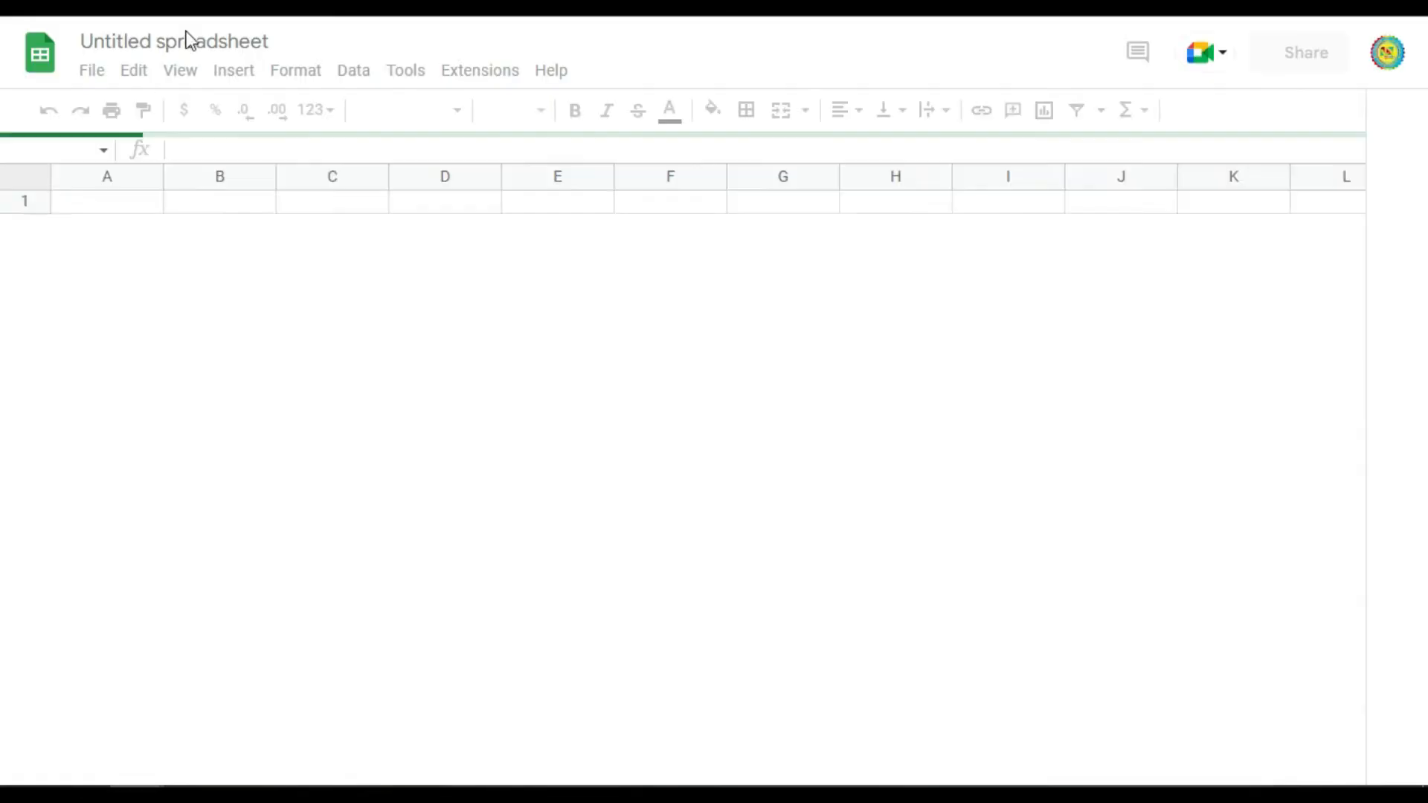
double_click(128, 37)
left_click(127, 37)
double_click(127, 37)
left_click(127, 37)
type("W")
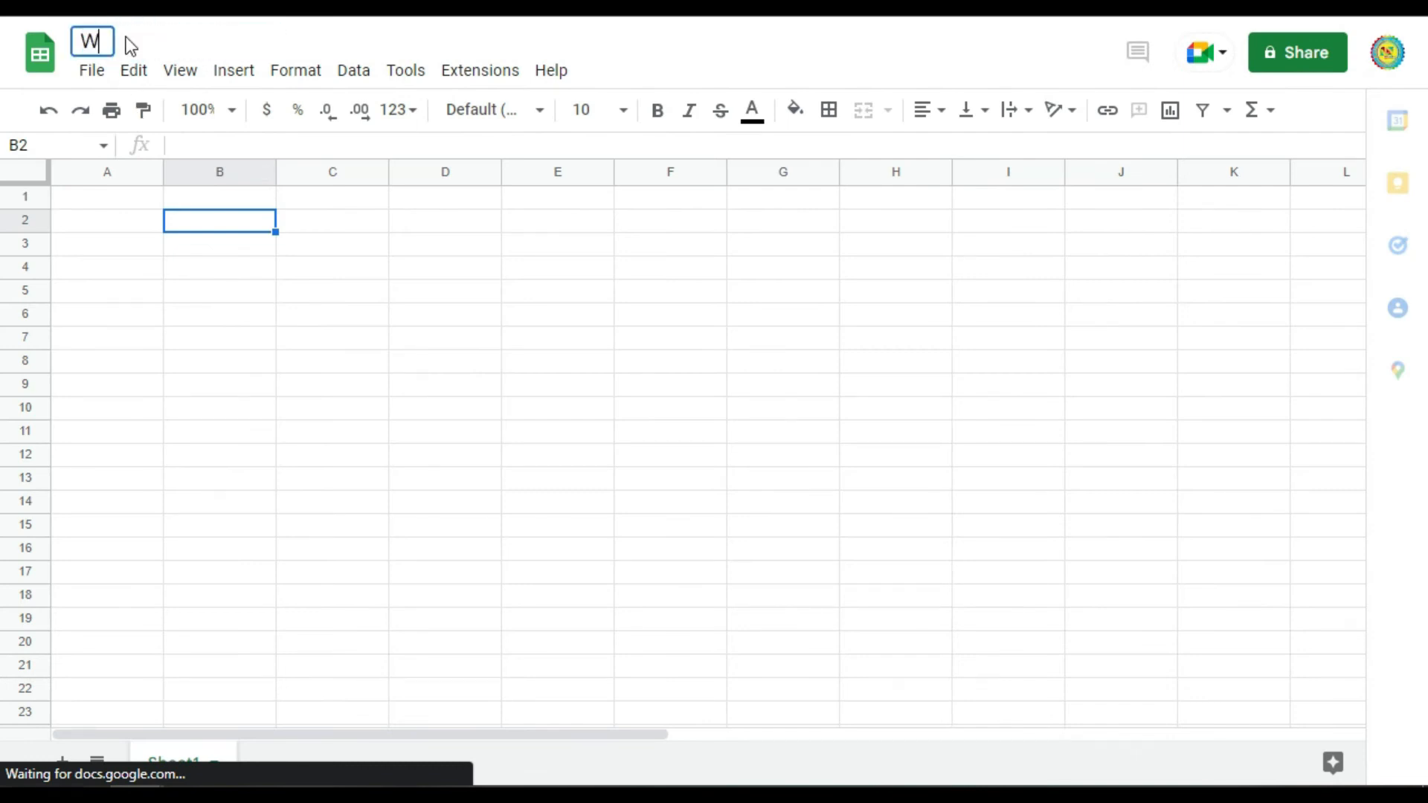
type("oo Data")
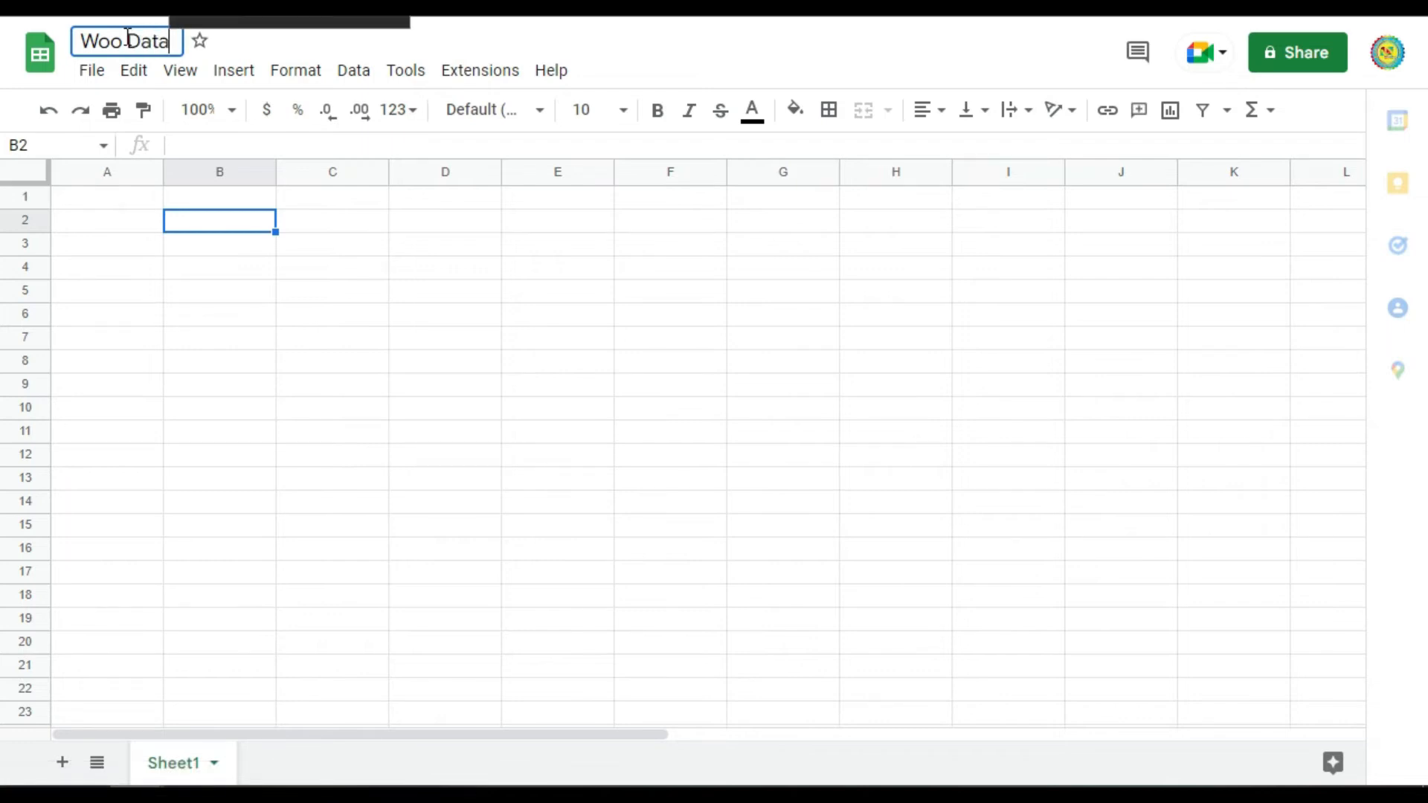
left_click(251, 220)
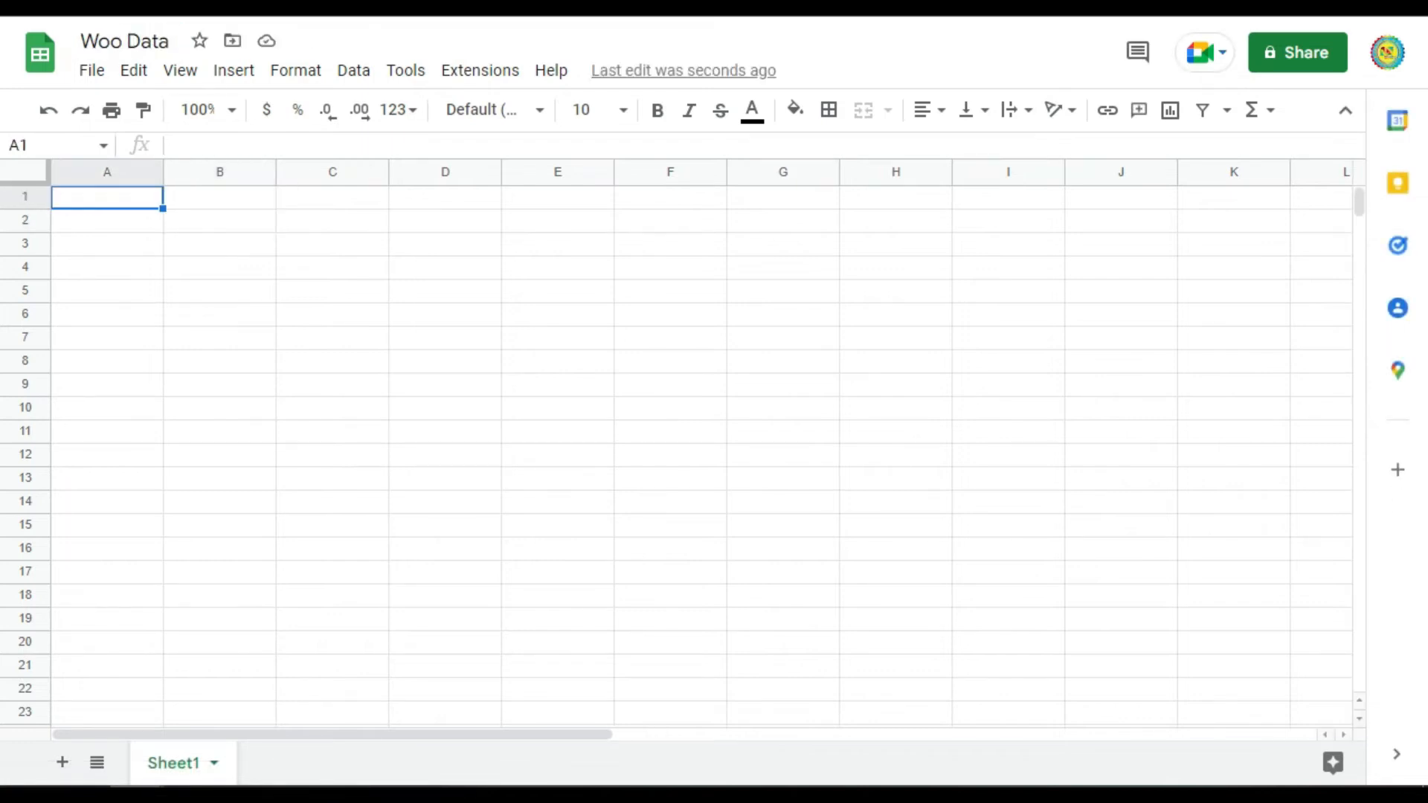
Enter the headers Name, Email and Phone in cells A1 to C1
type("Name")
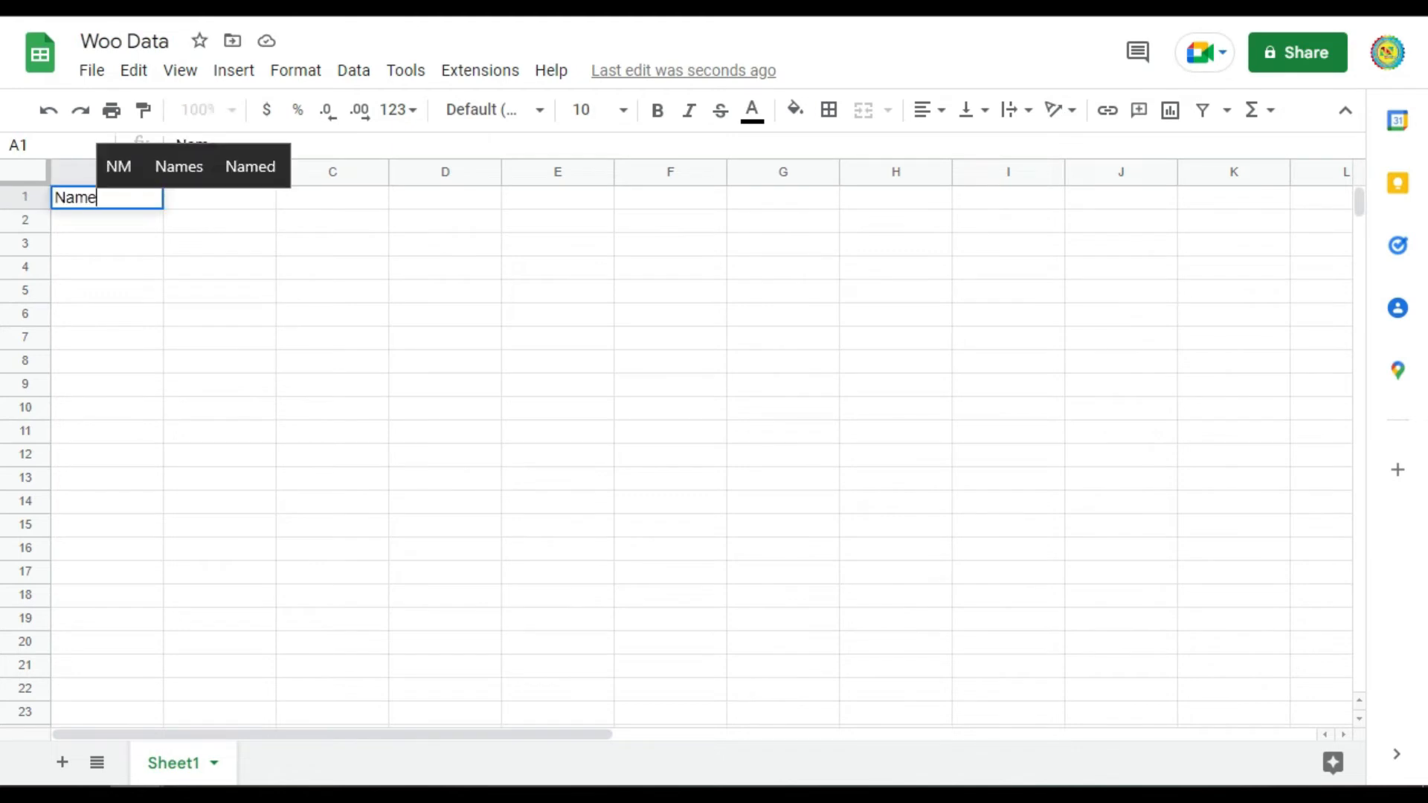
key("Tab")
type("Email")
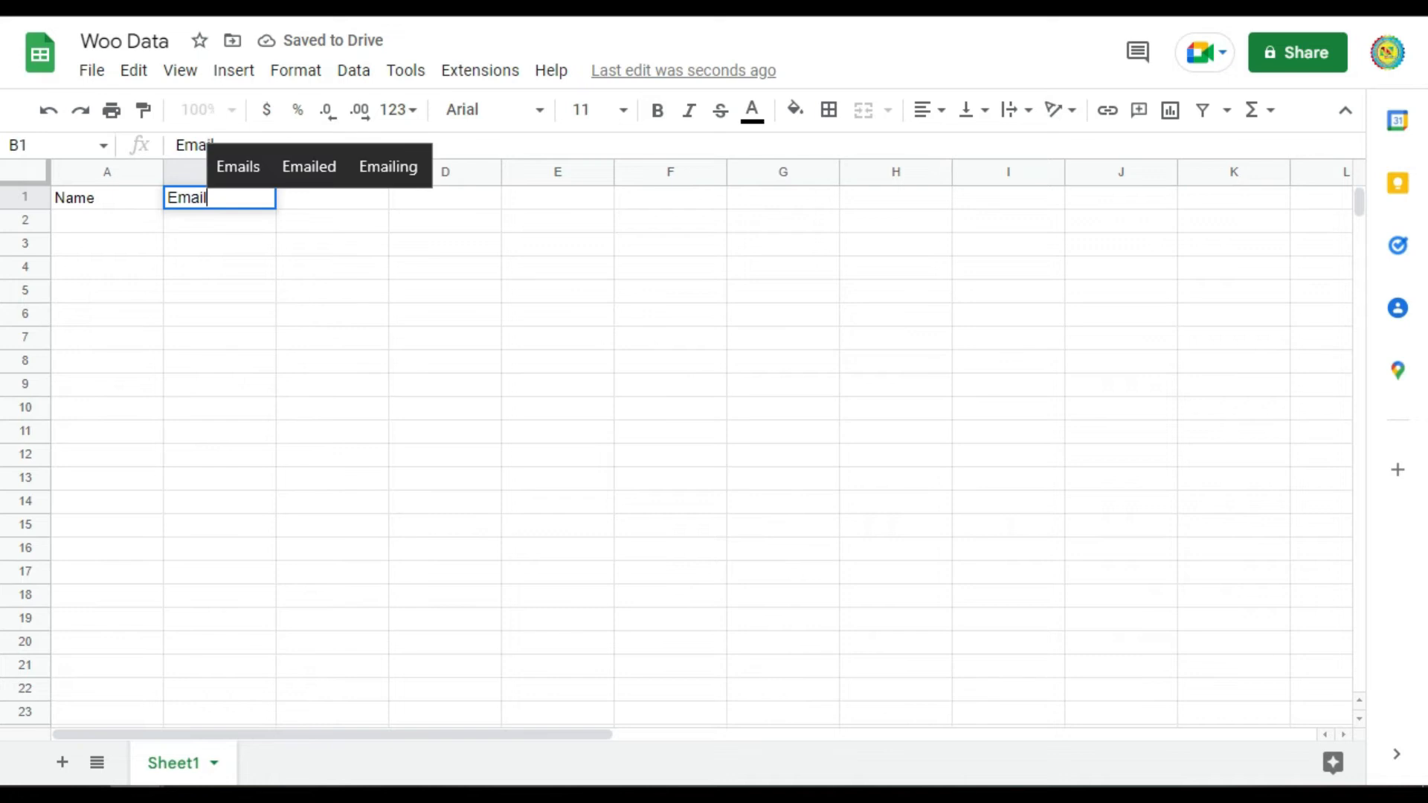
key("Tab")
type("Phone")
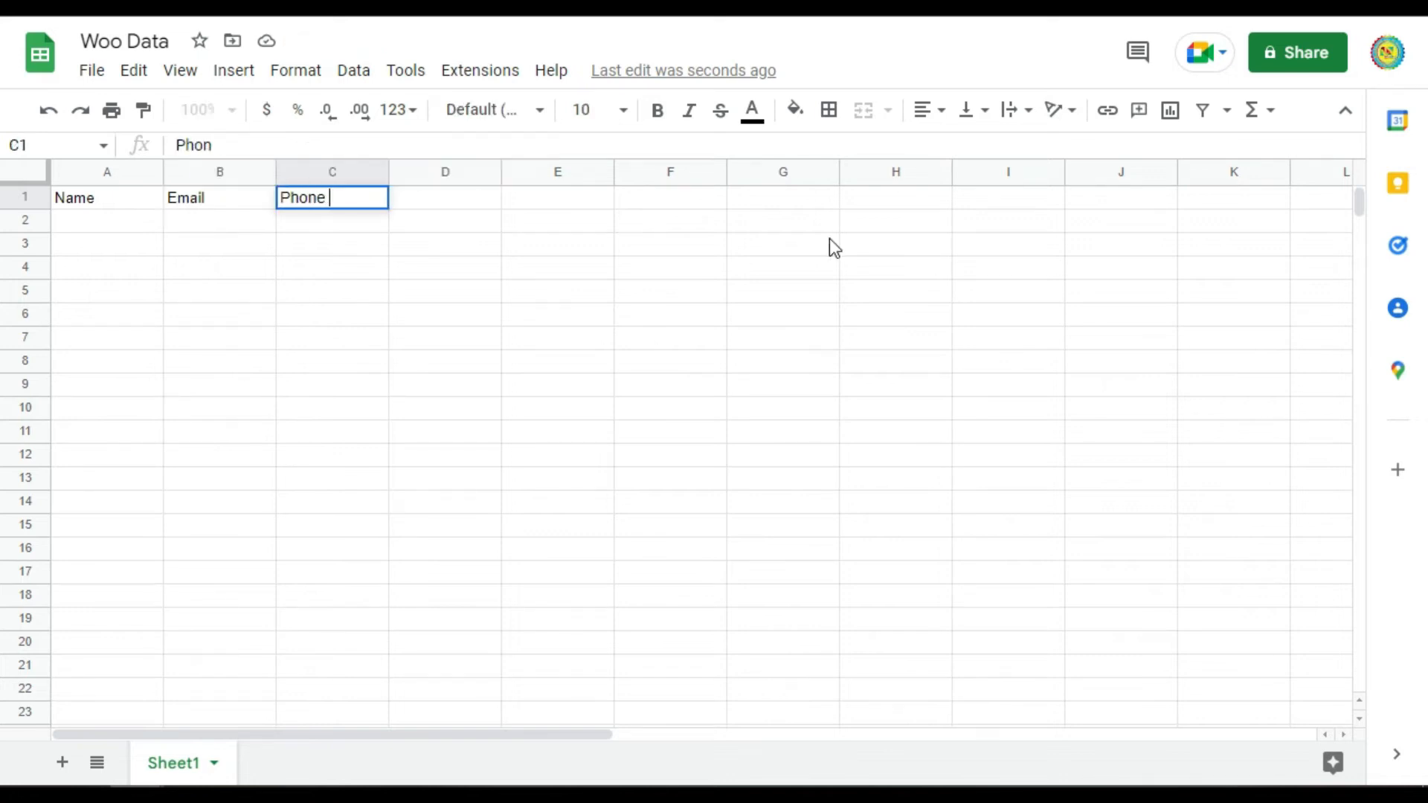
key("Tab")
Add the Order Product and Order Total headers in D1 and E1
type("Orde")
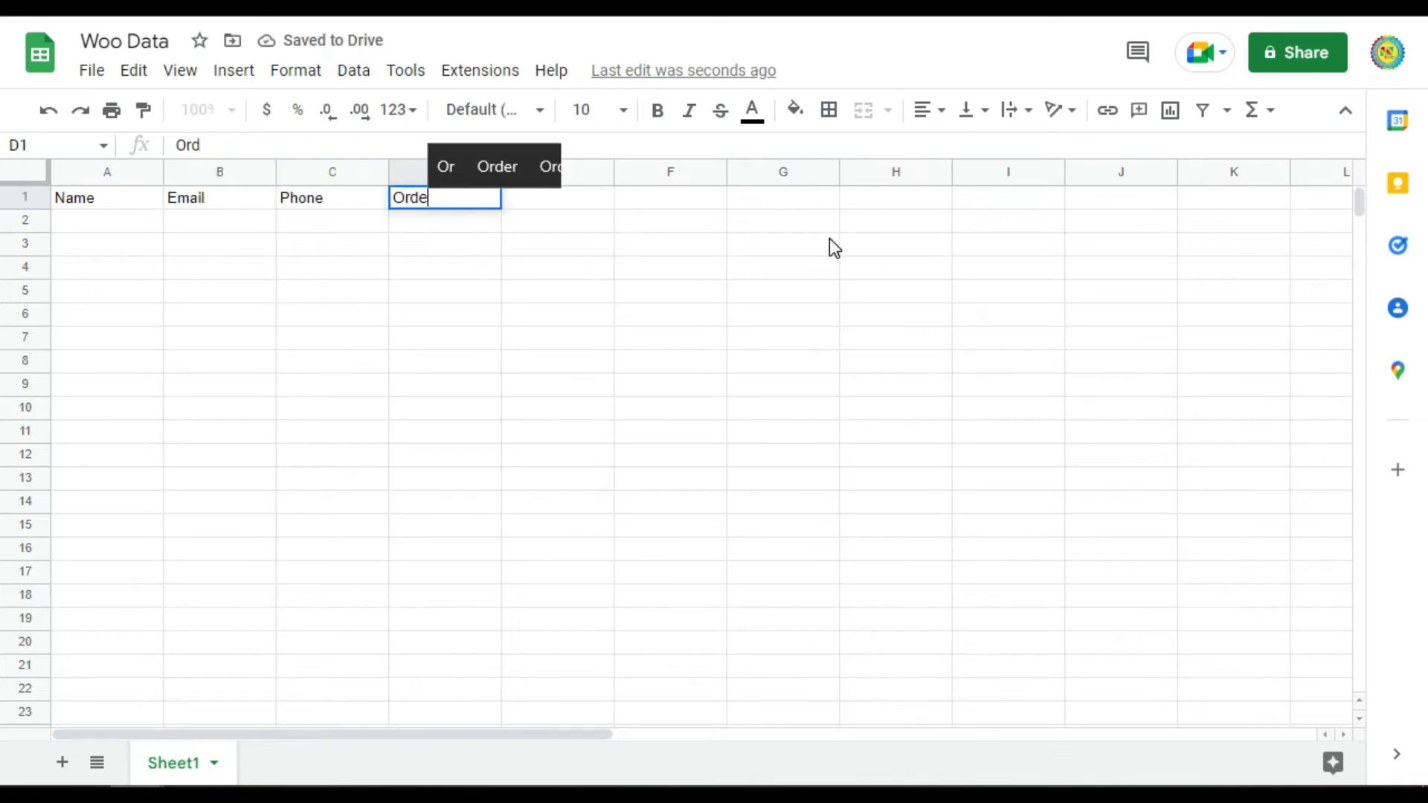
type("r Product a")
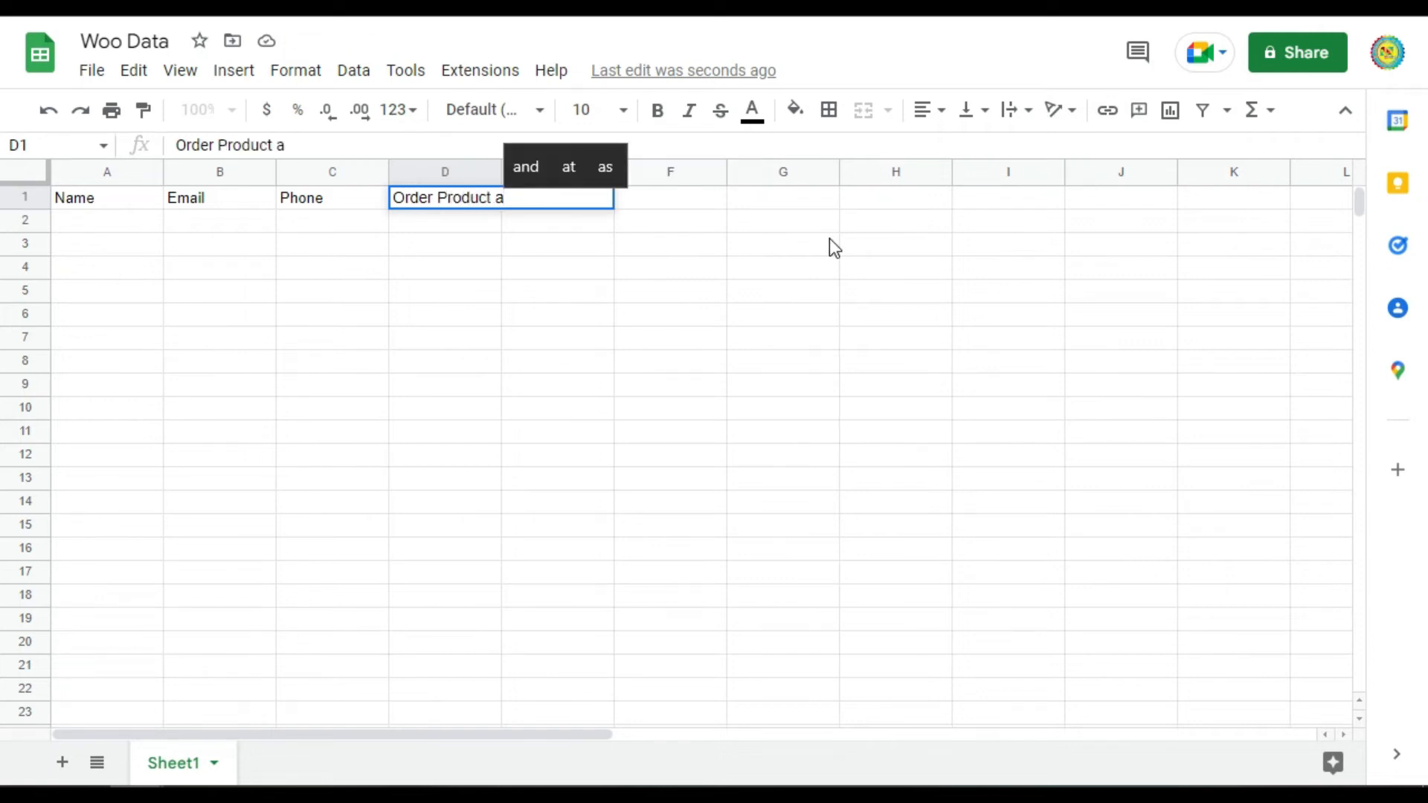
key("BackSpace")
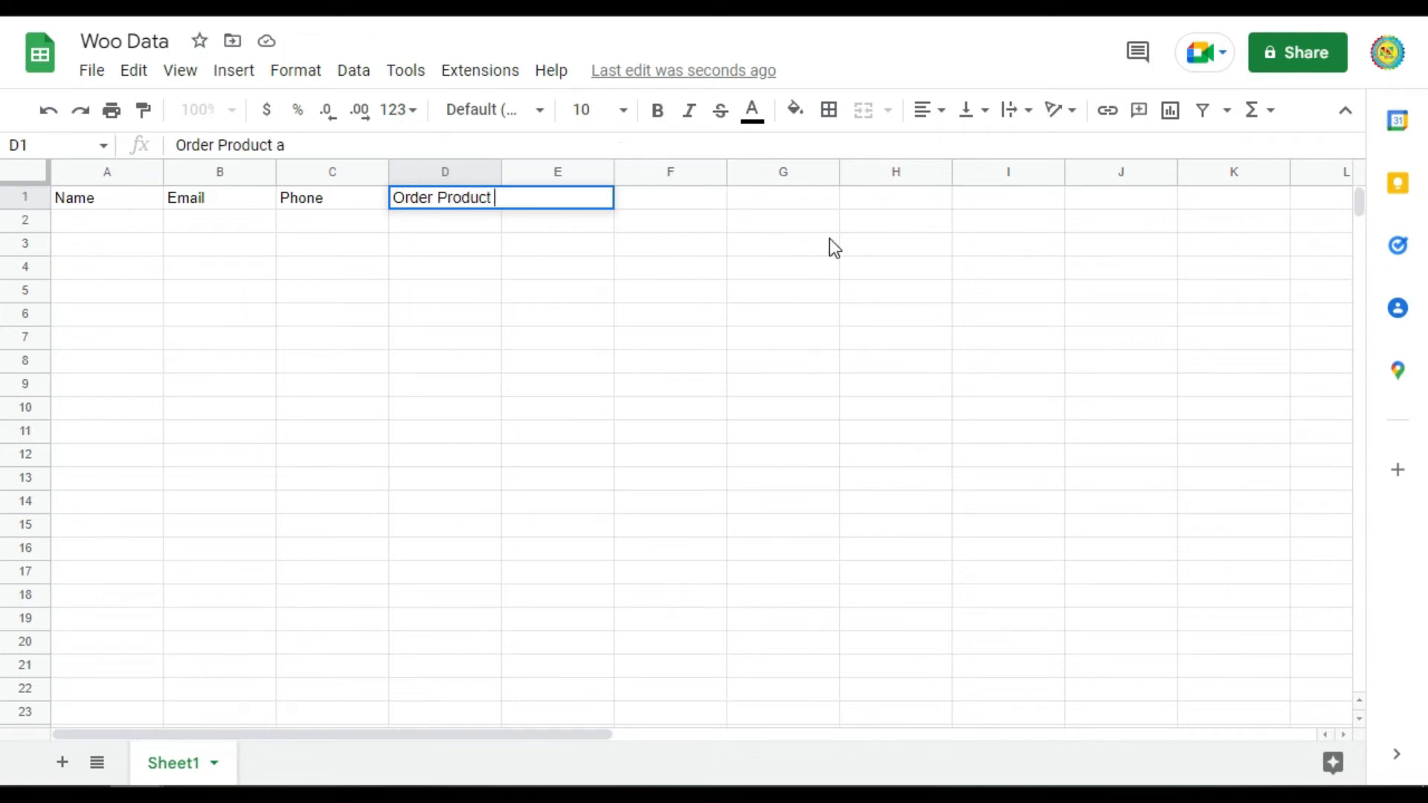
key("Tab")
type("O")
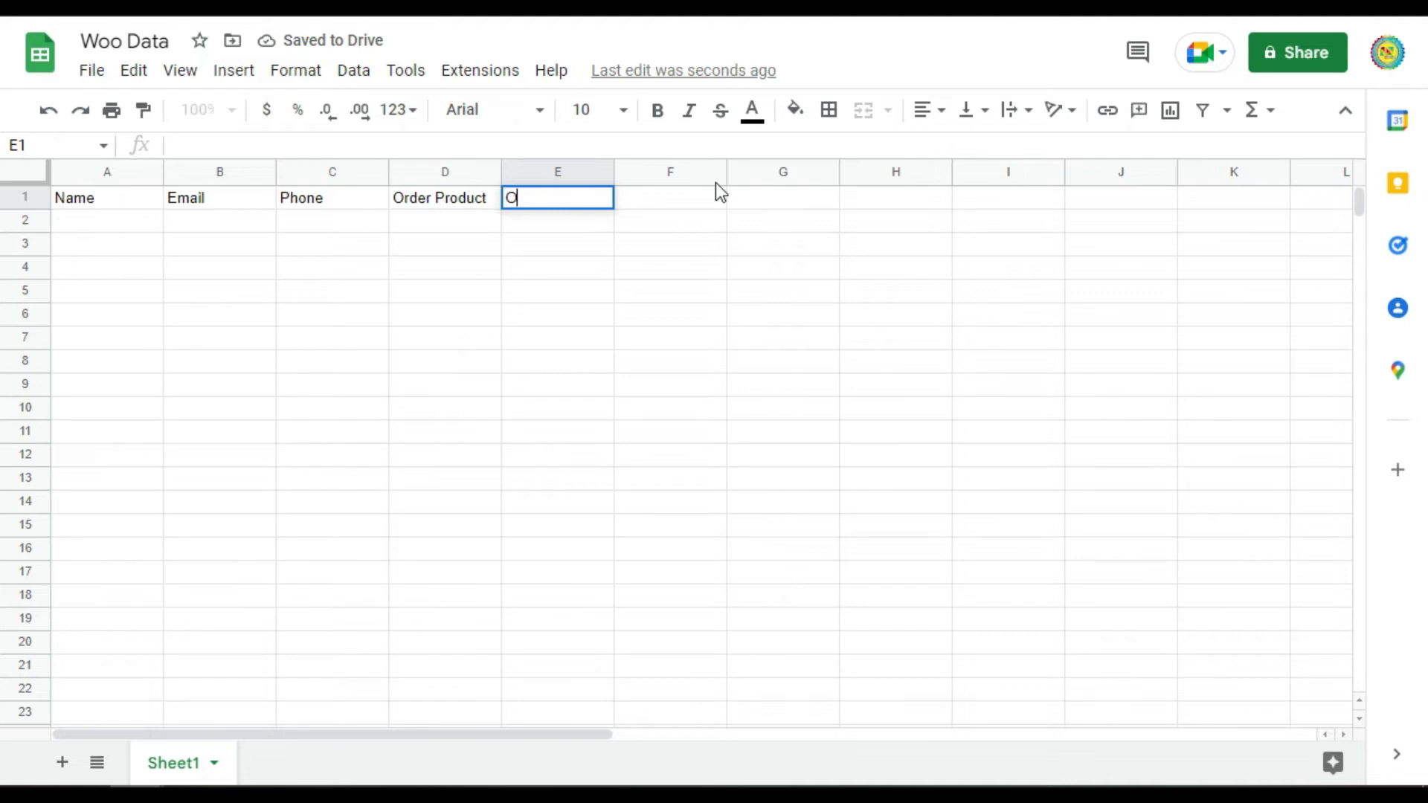
type("rder")
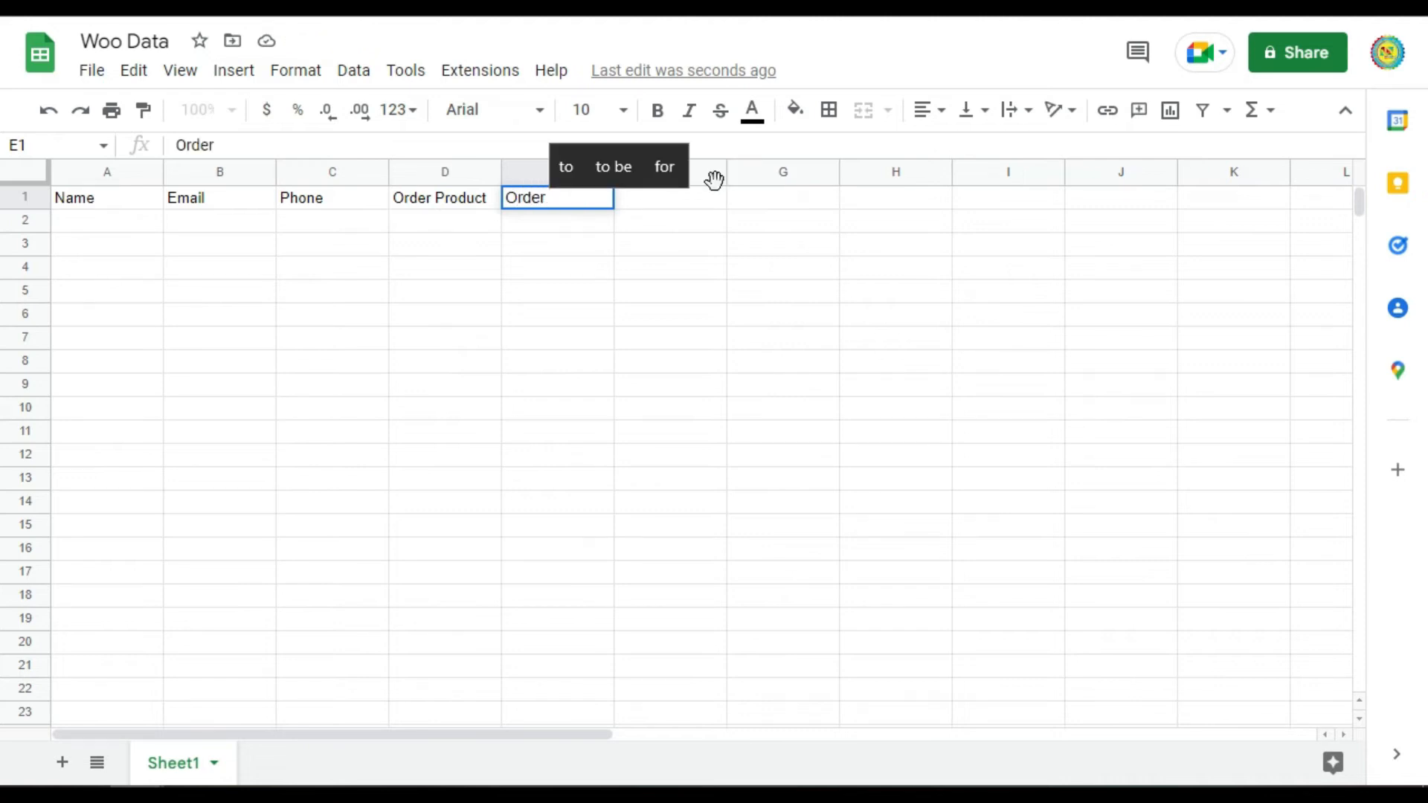
type(" Total")
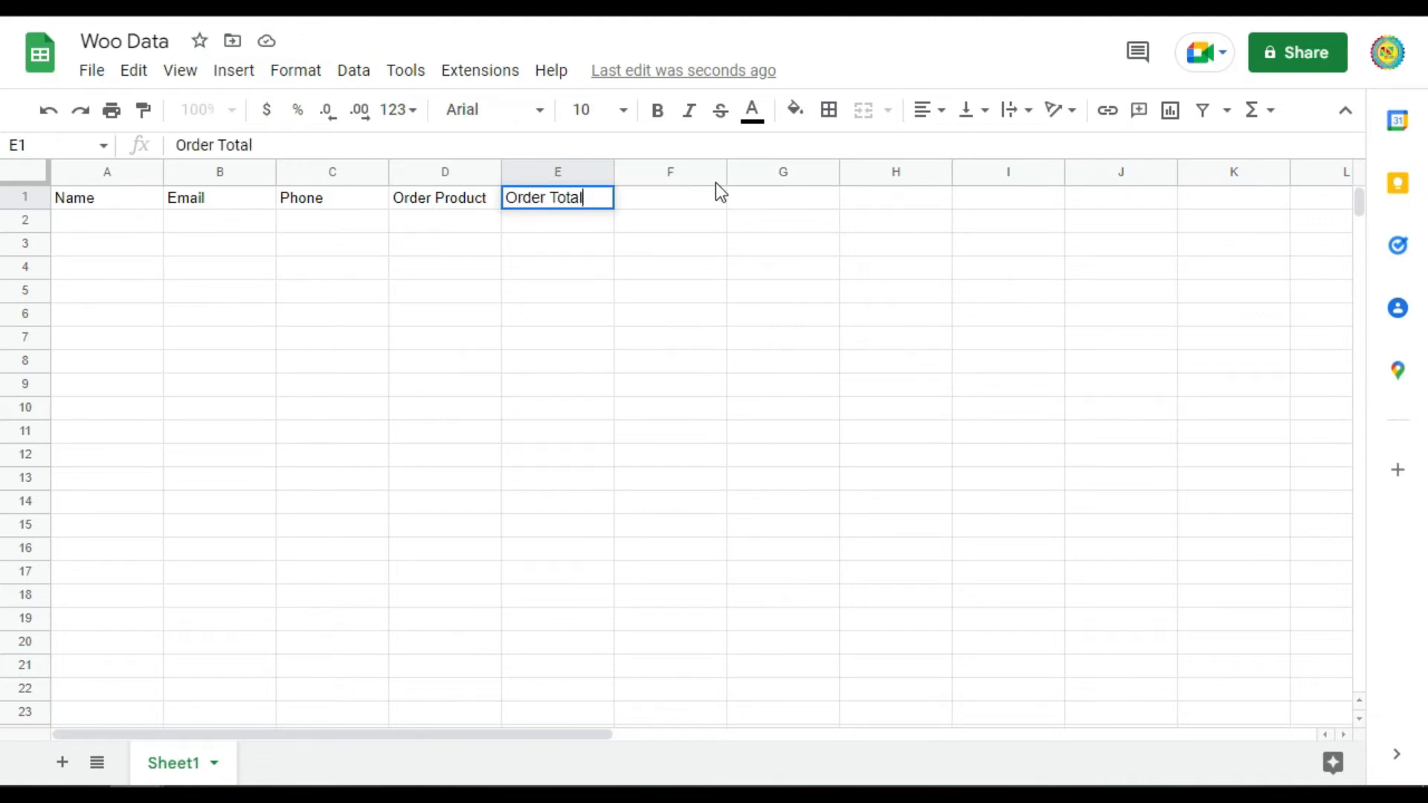
key("Return")
key("Right")
key("Up")
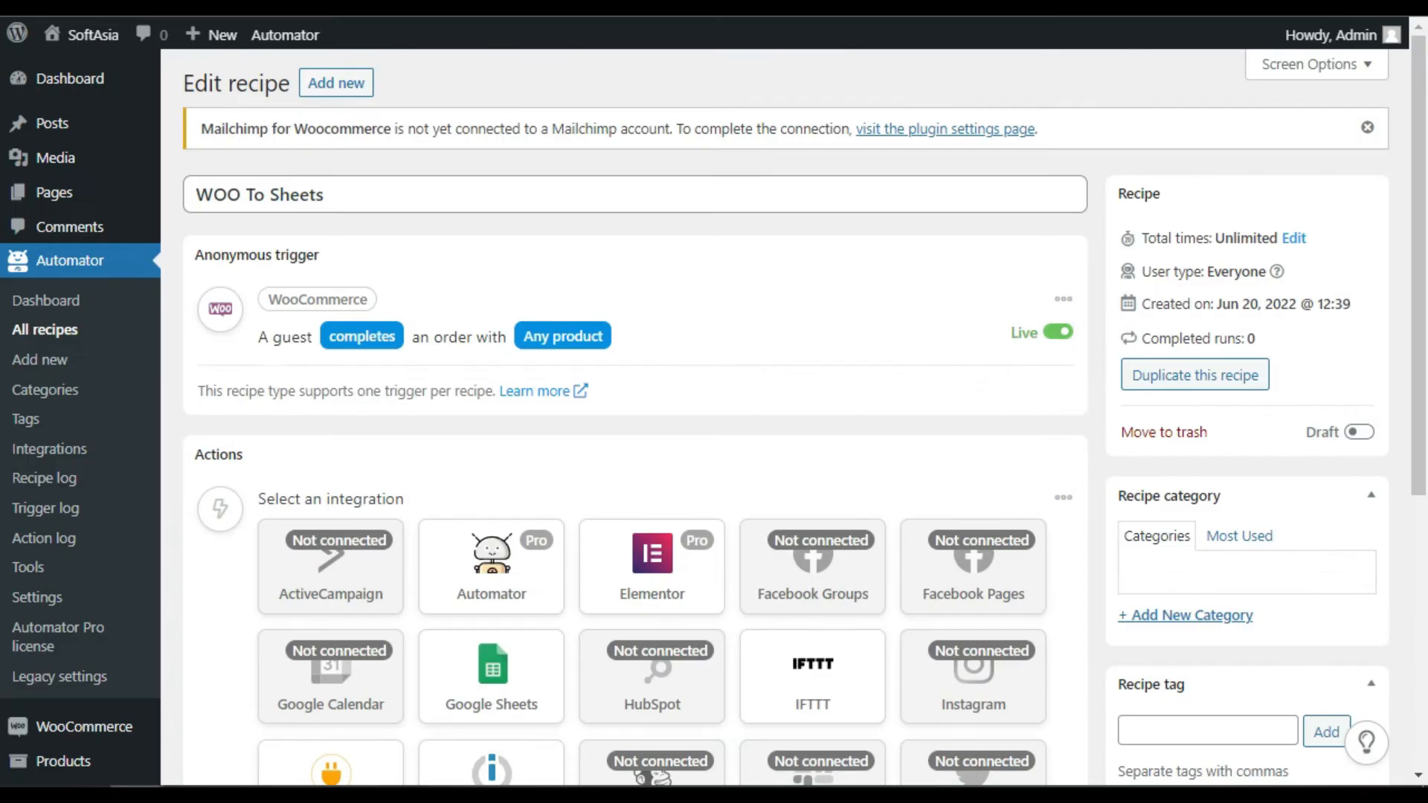
Choose Google Sheets as the recipe action with 'Create a row in a Google Sheet'
scroll(639, 277, "down", 2)
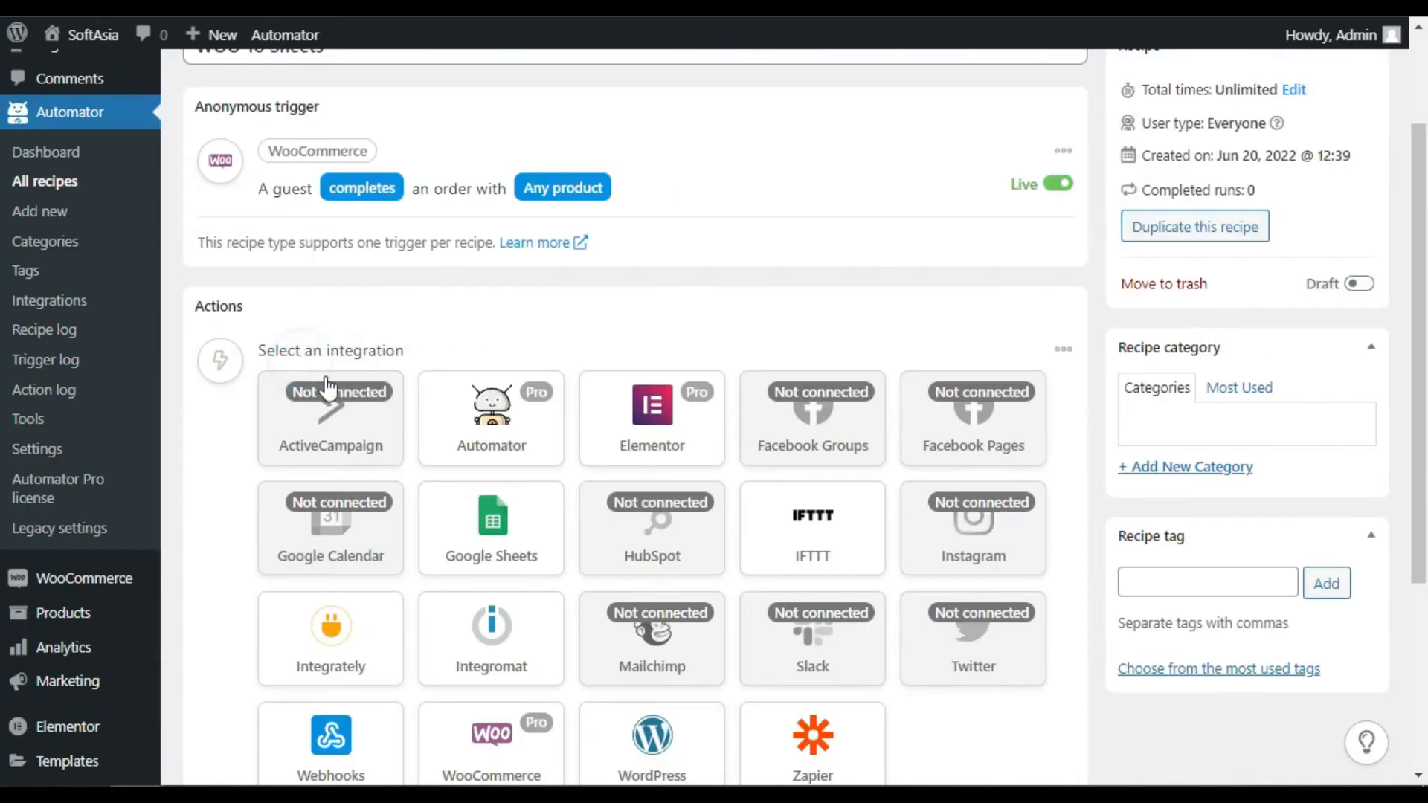
left_click(482, 548)
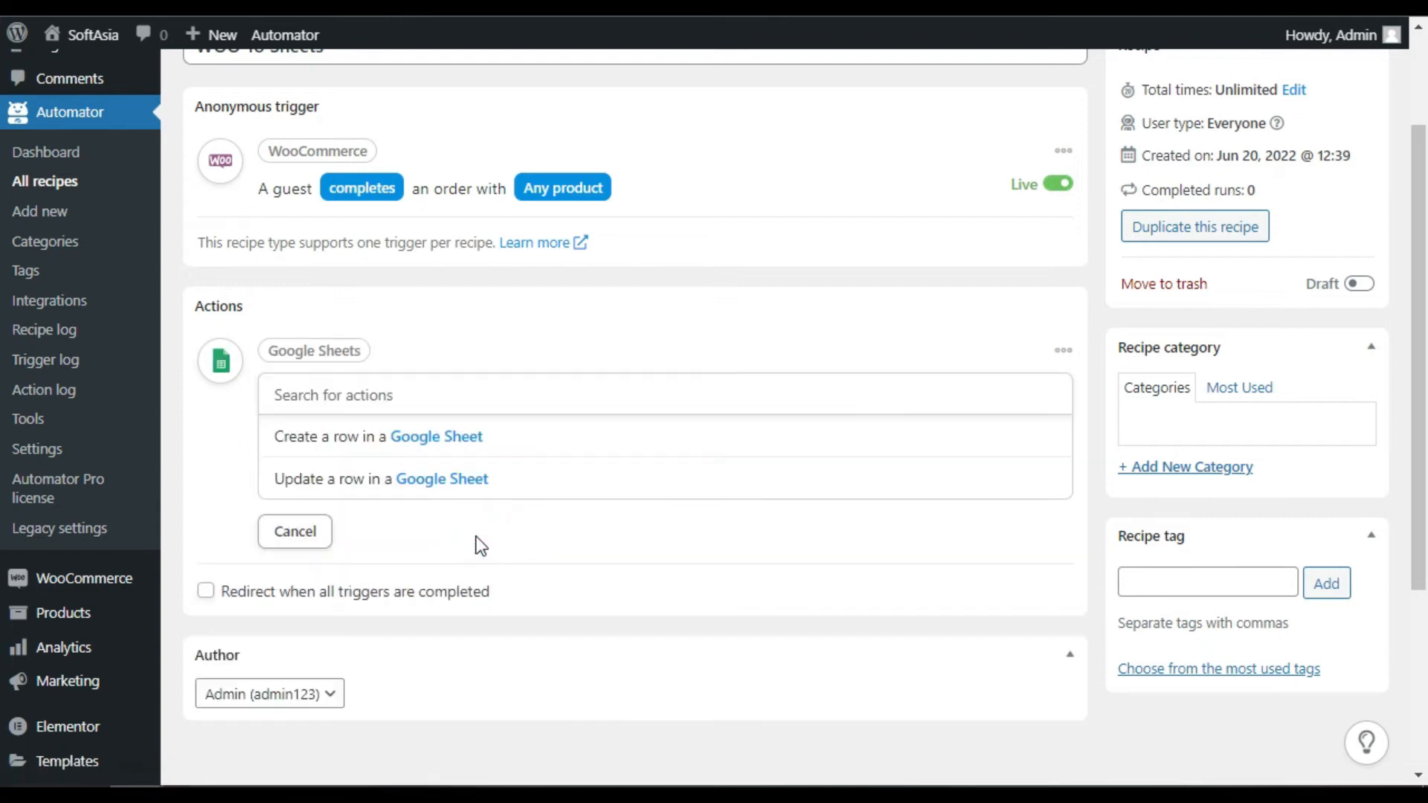
left_click(329, 443)
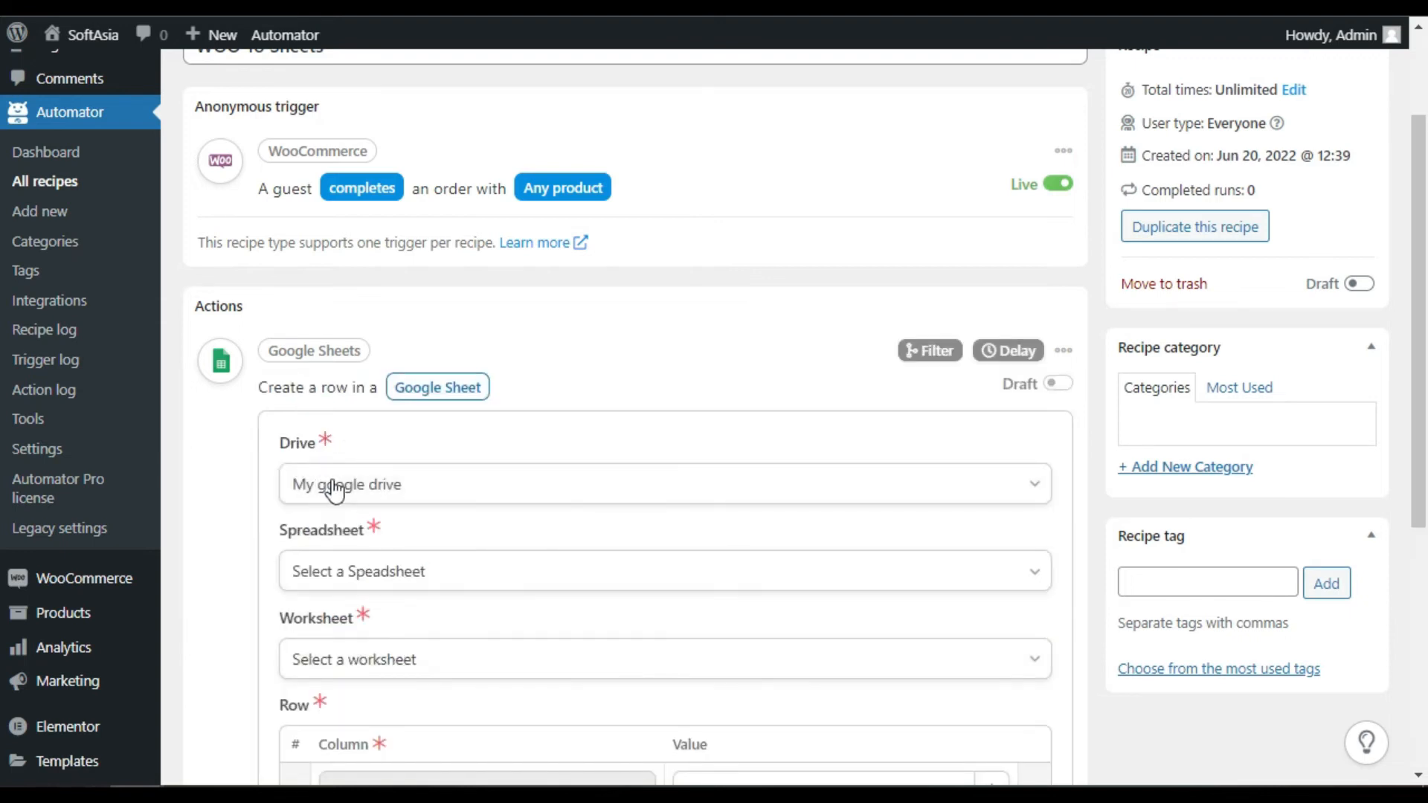
Select the Woo Data spreadsheet and Sheet1, then load its column headers
scroll(380, 461, "down", 2)
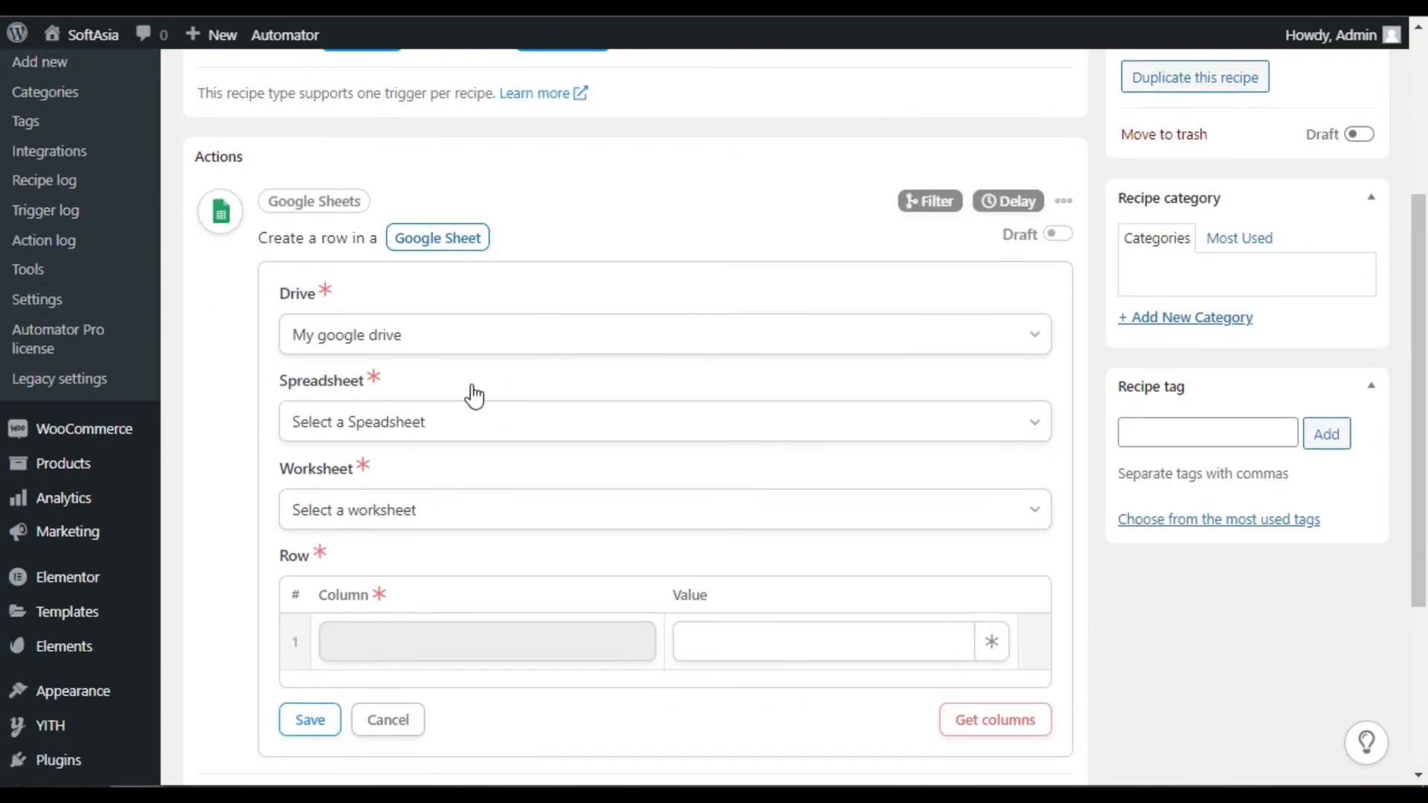
left_click(389, 431)
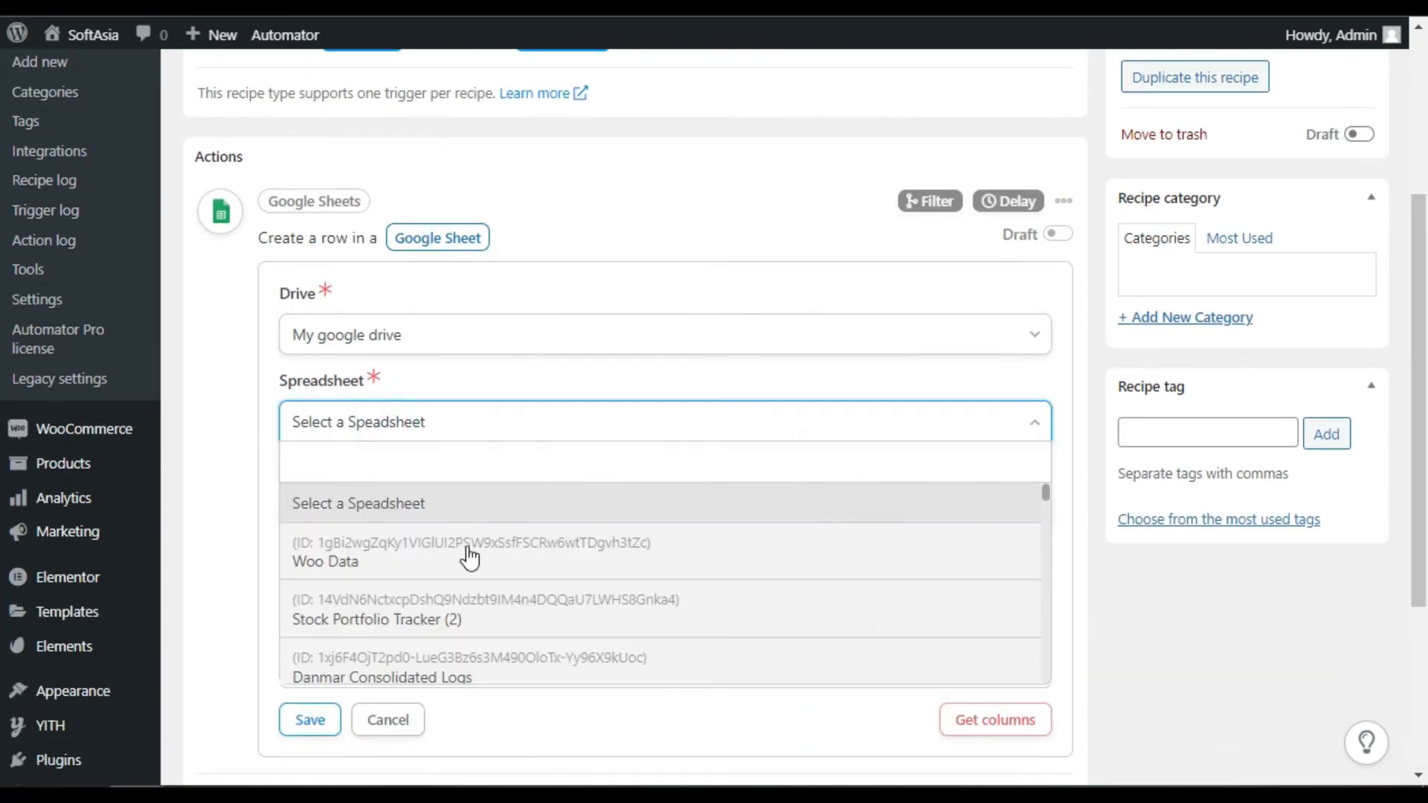
left_click(364, 568)
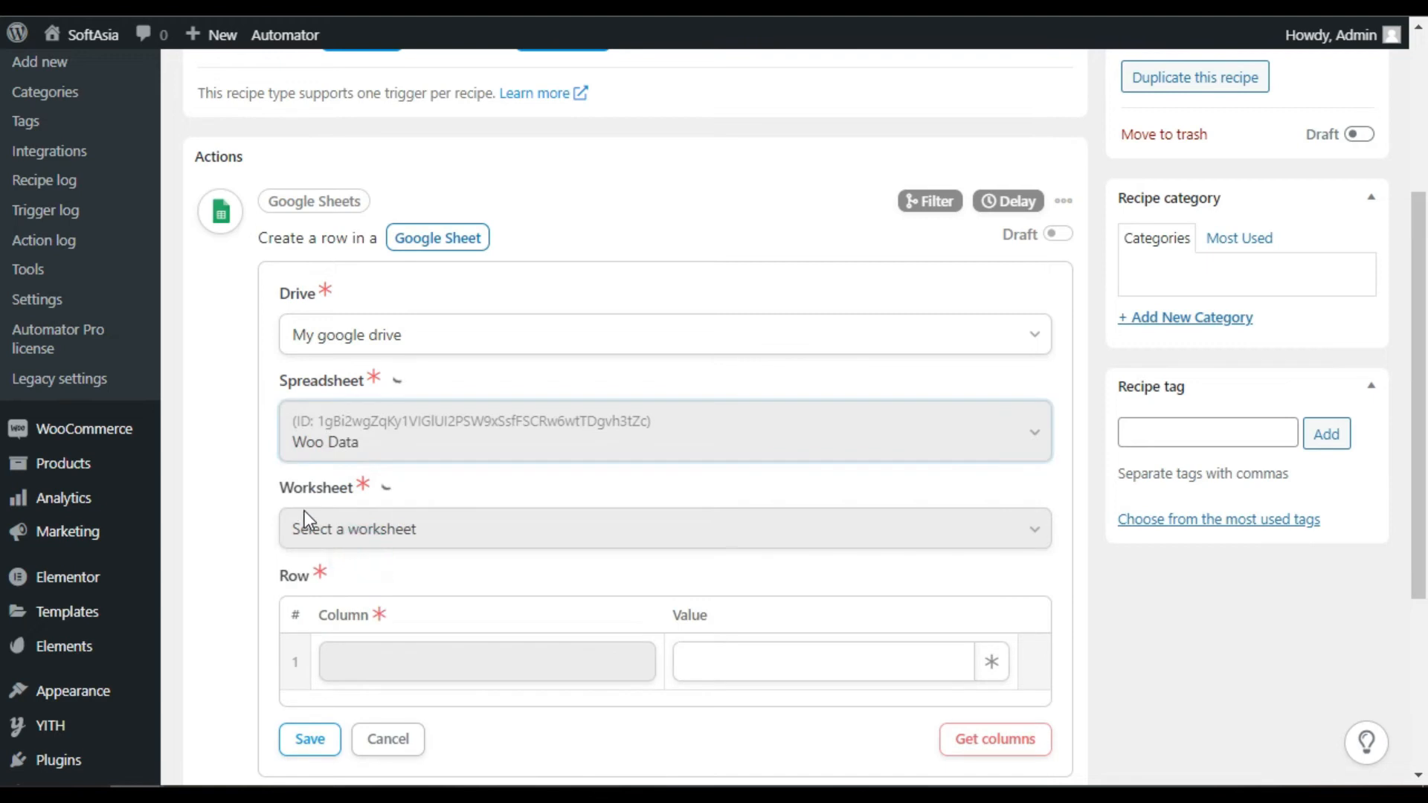
scroll(303, 513, "down", 2)
left_click(433, 379)
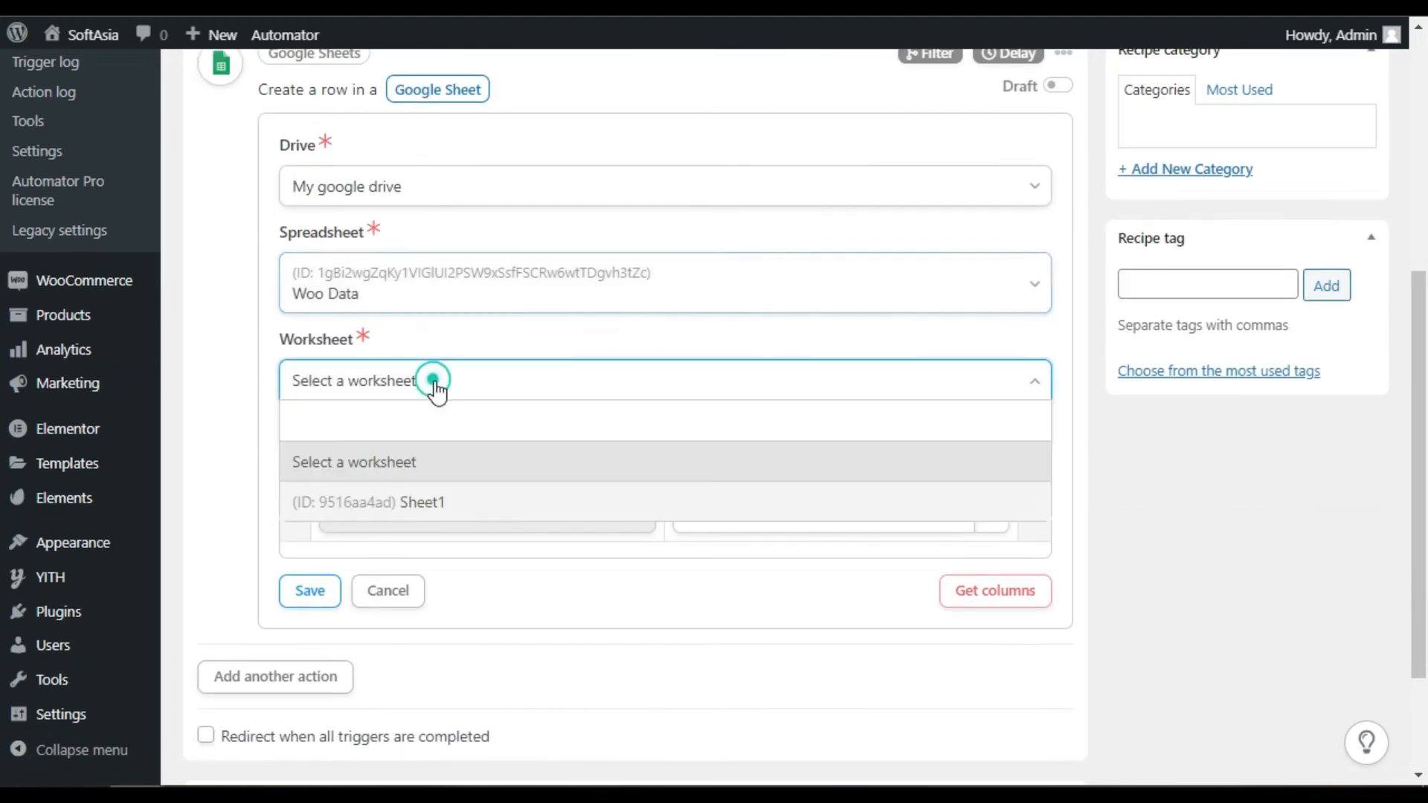
left_click(404, 504)
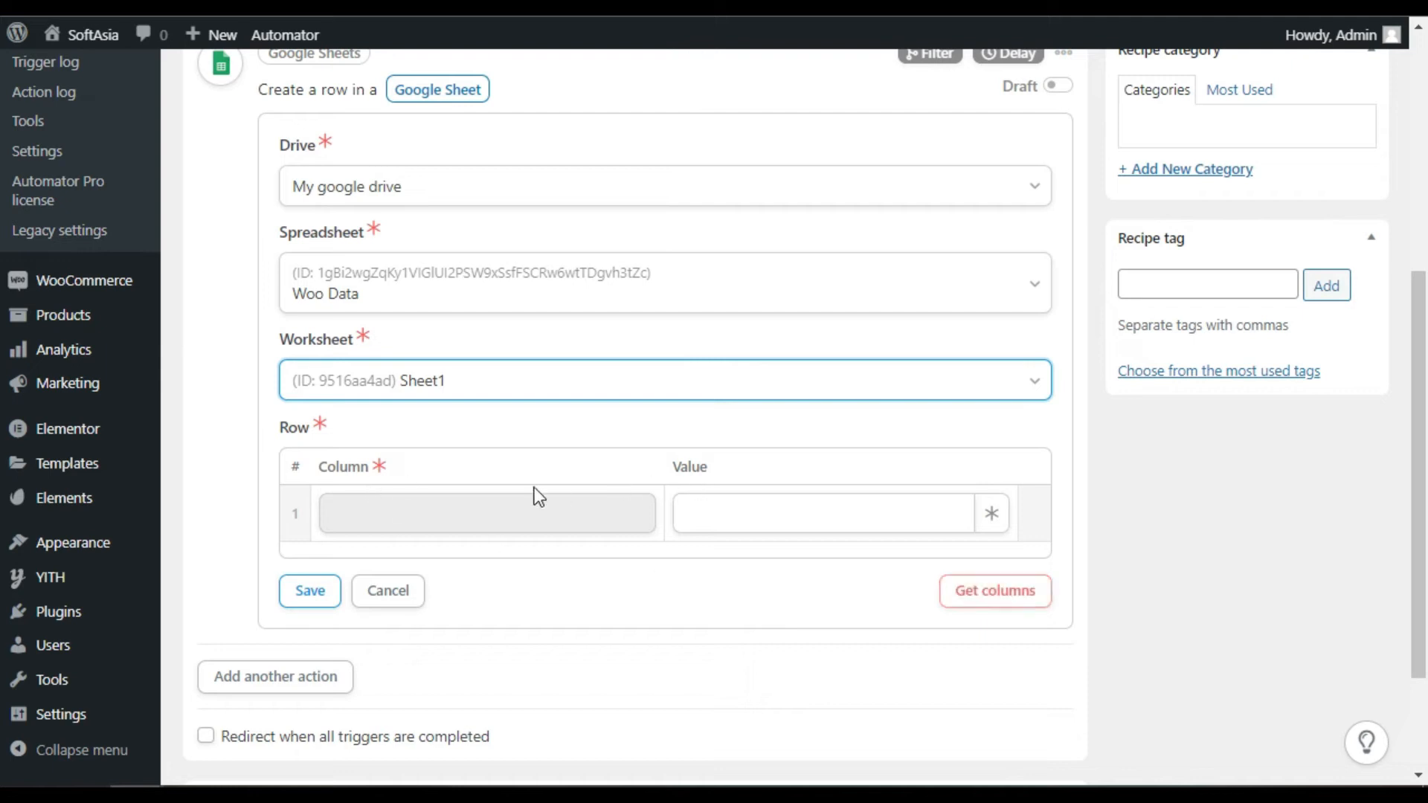
left_click(974, 589)
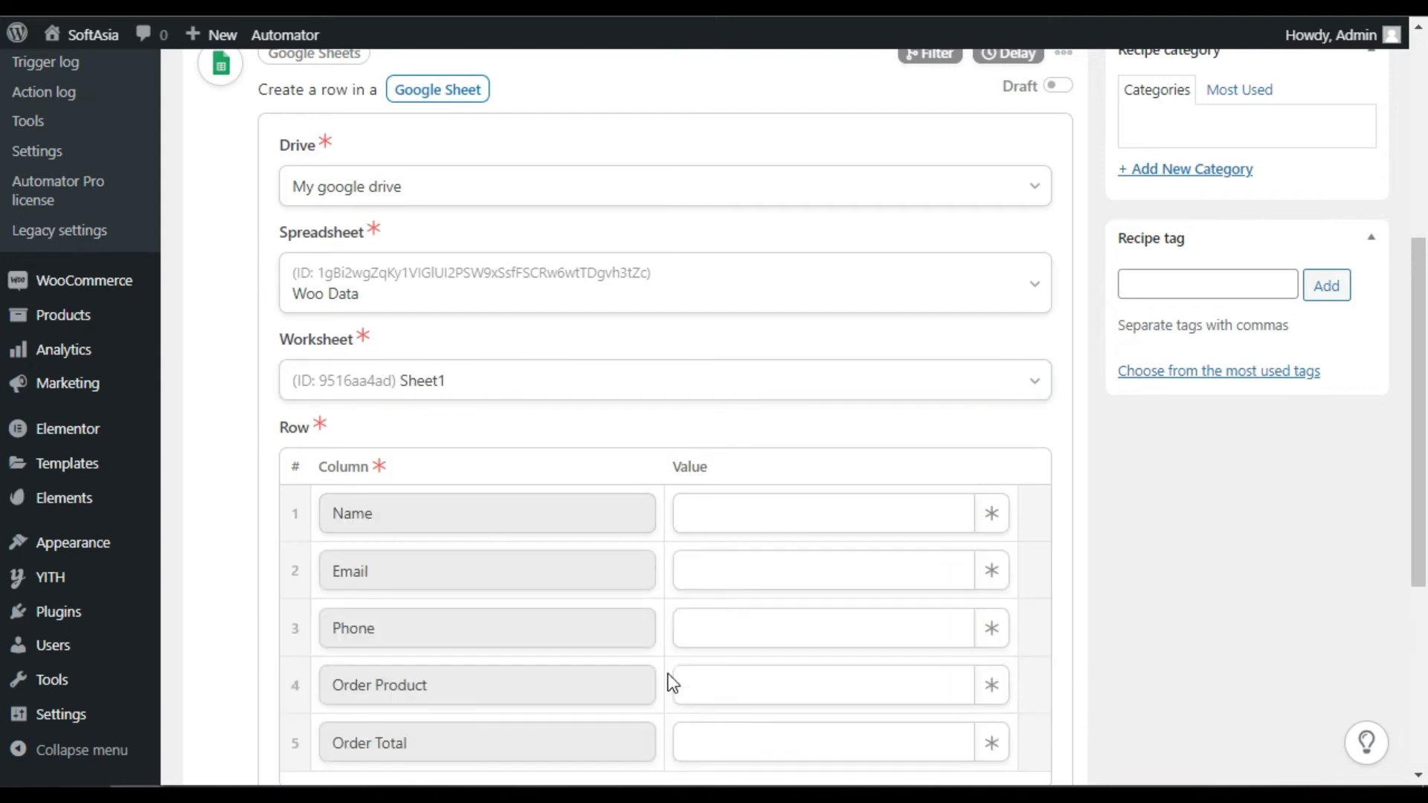
Map the Name column to the completed order's Billing first name token
scroll(622, 641, "down", 4)
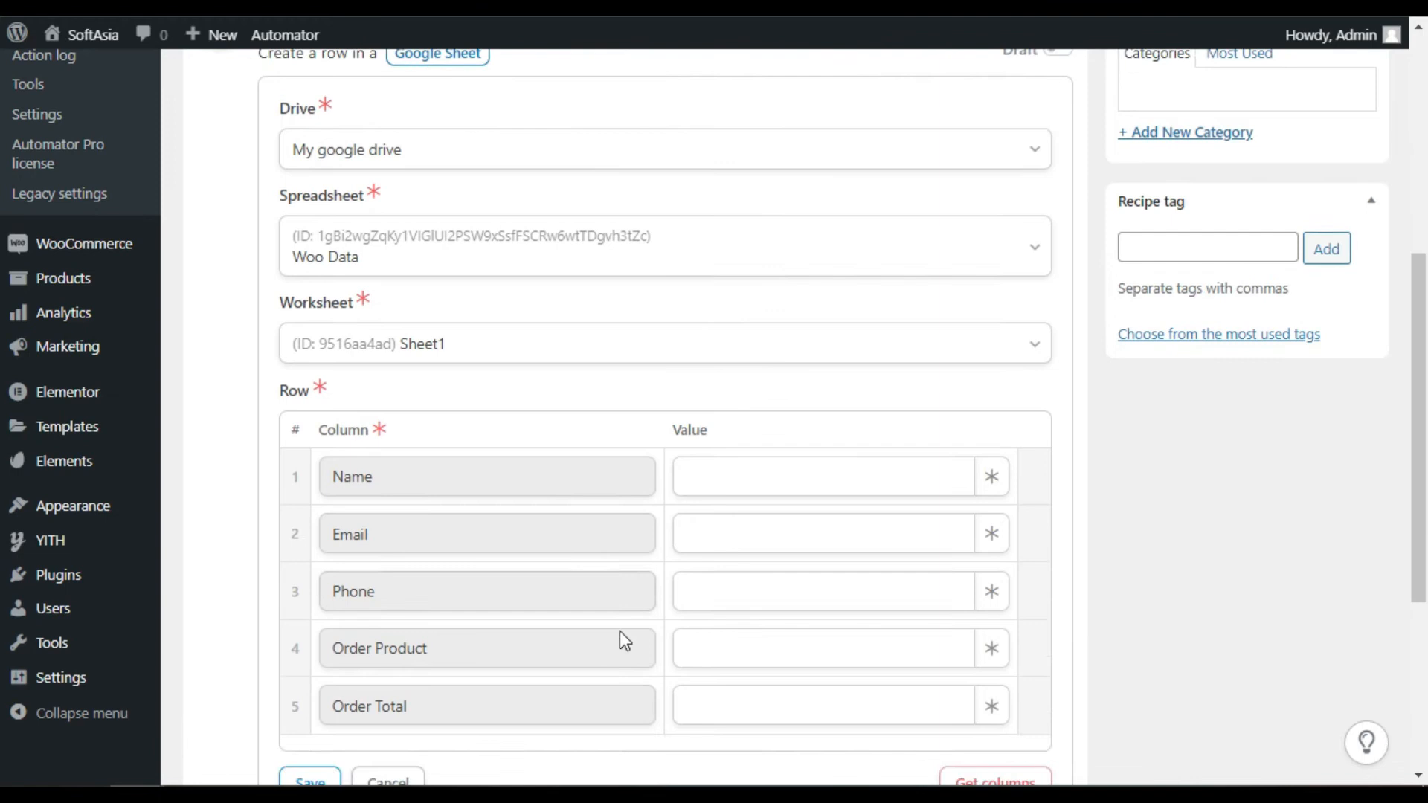
left_click(741, 215)
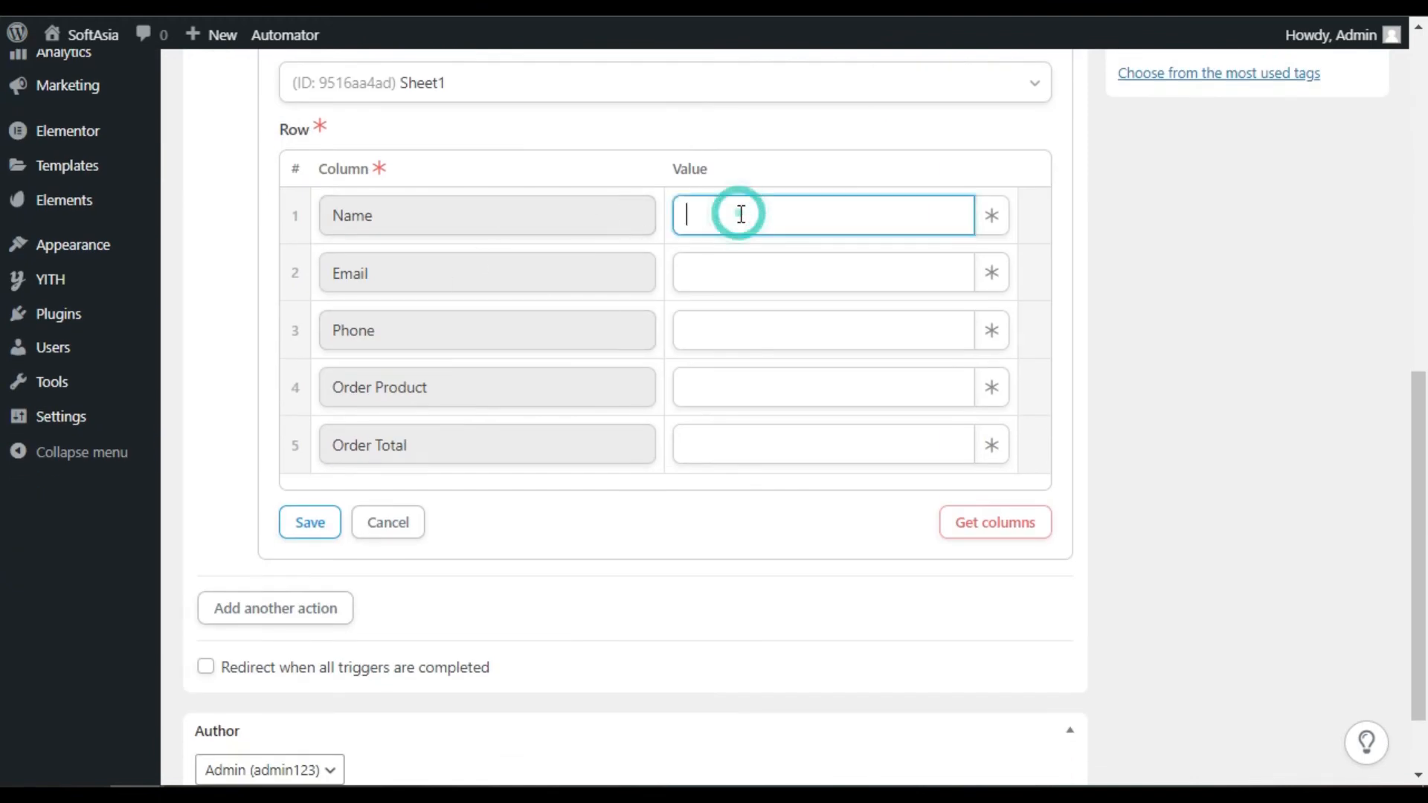
left_click(991, 216)
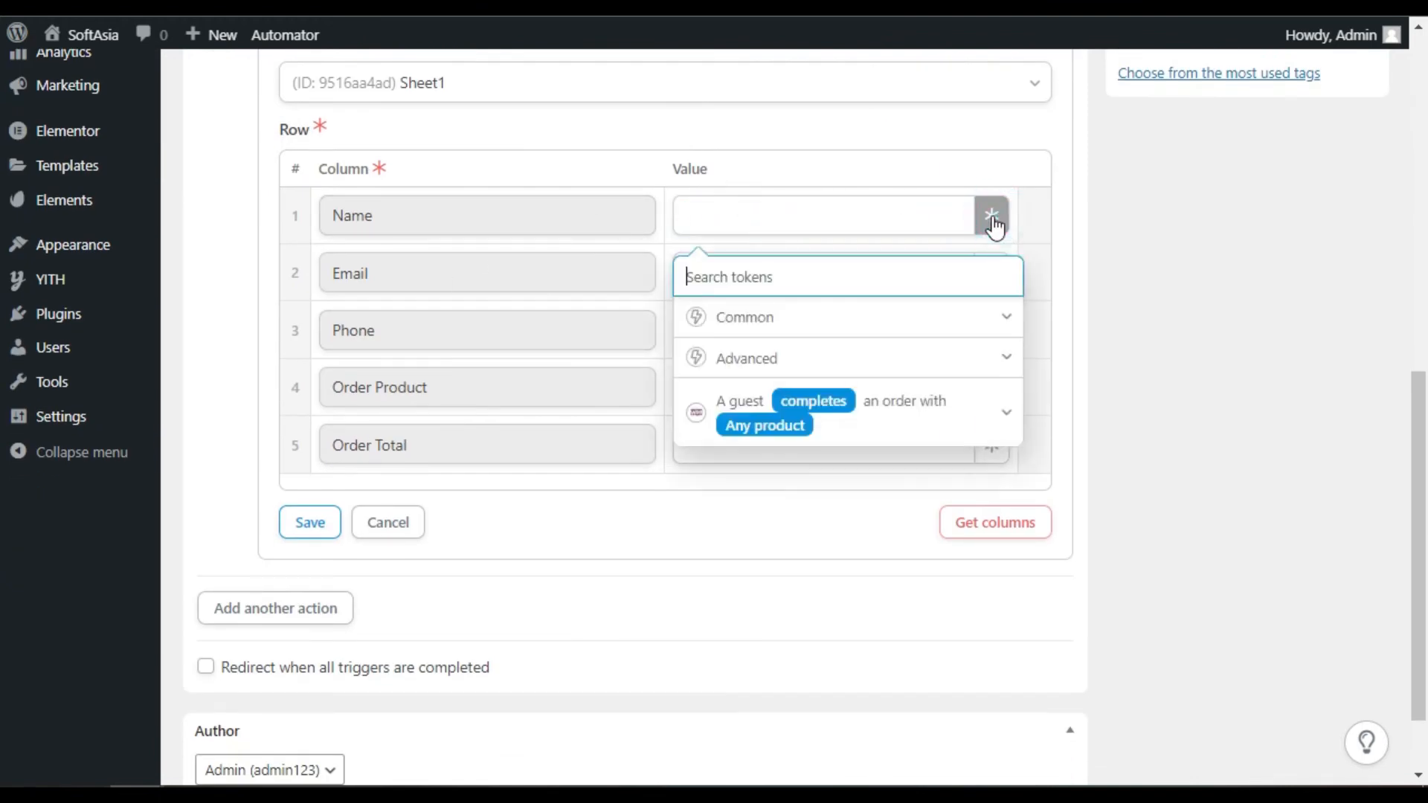
scroll(701, 615, "up", 3)
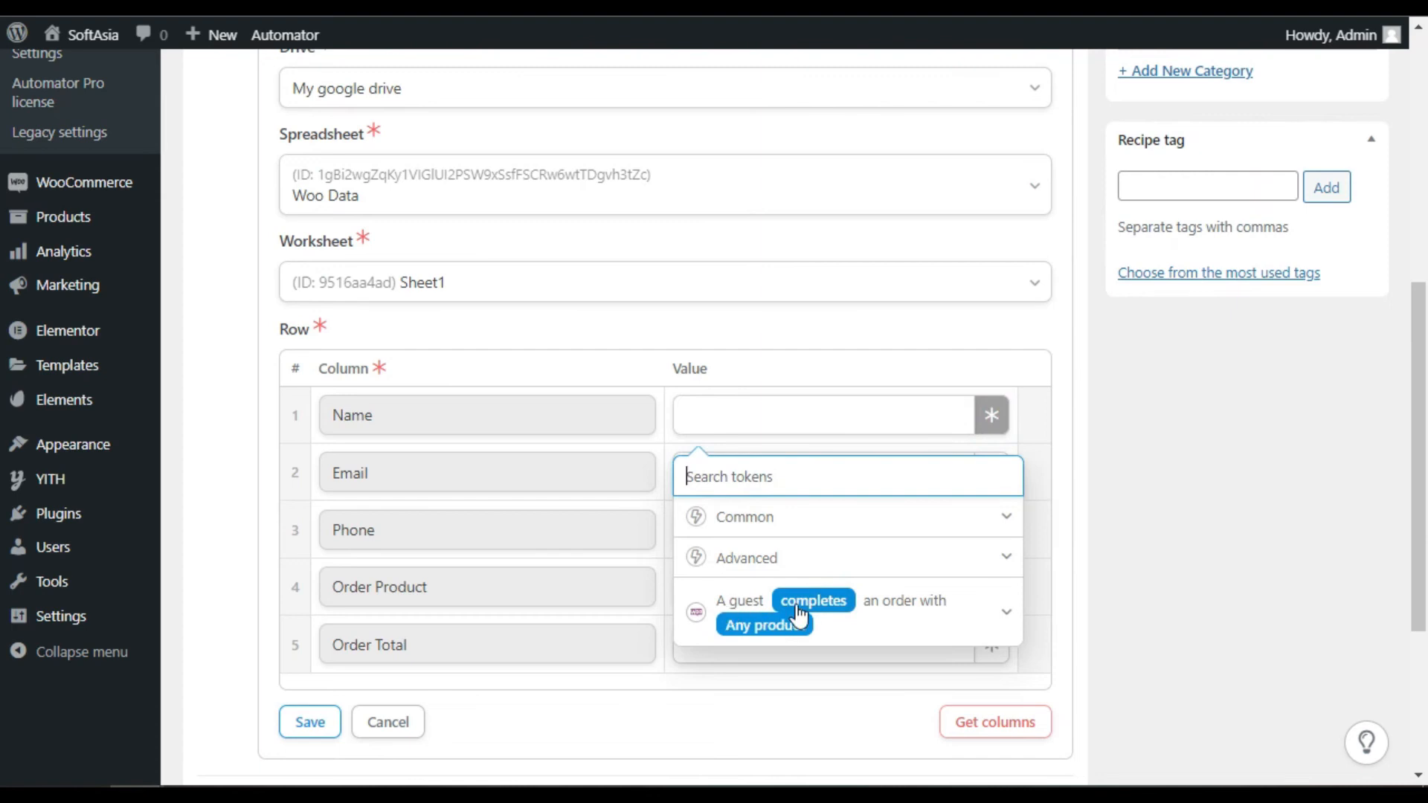
left_click(1000, 612)
scroll(892, 563, "down", 6)
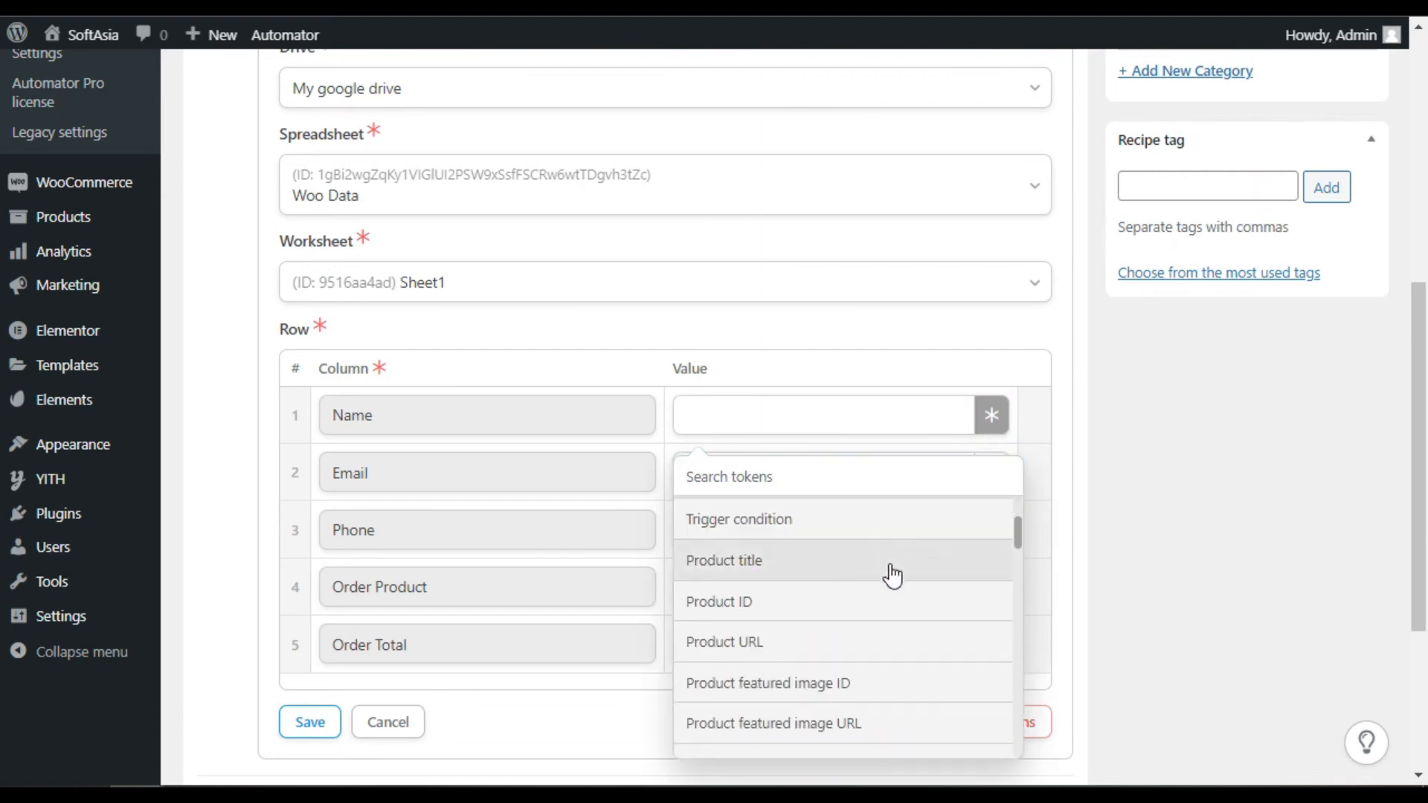
scroll(743, 567, "up", 2)
left_click(780, 664)
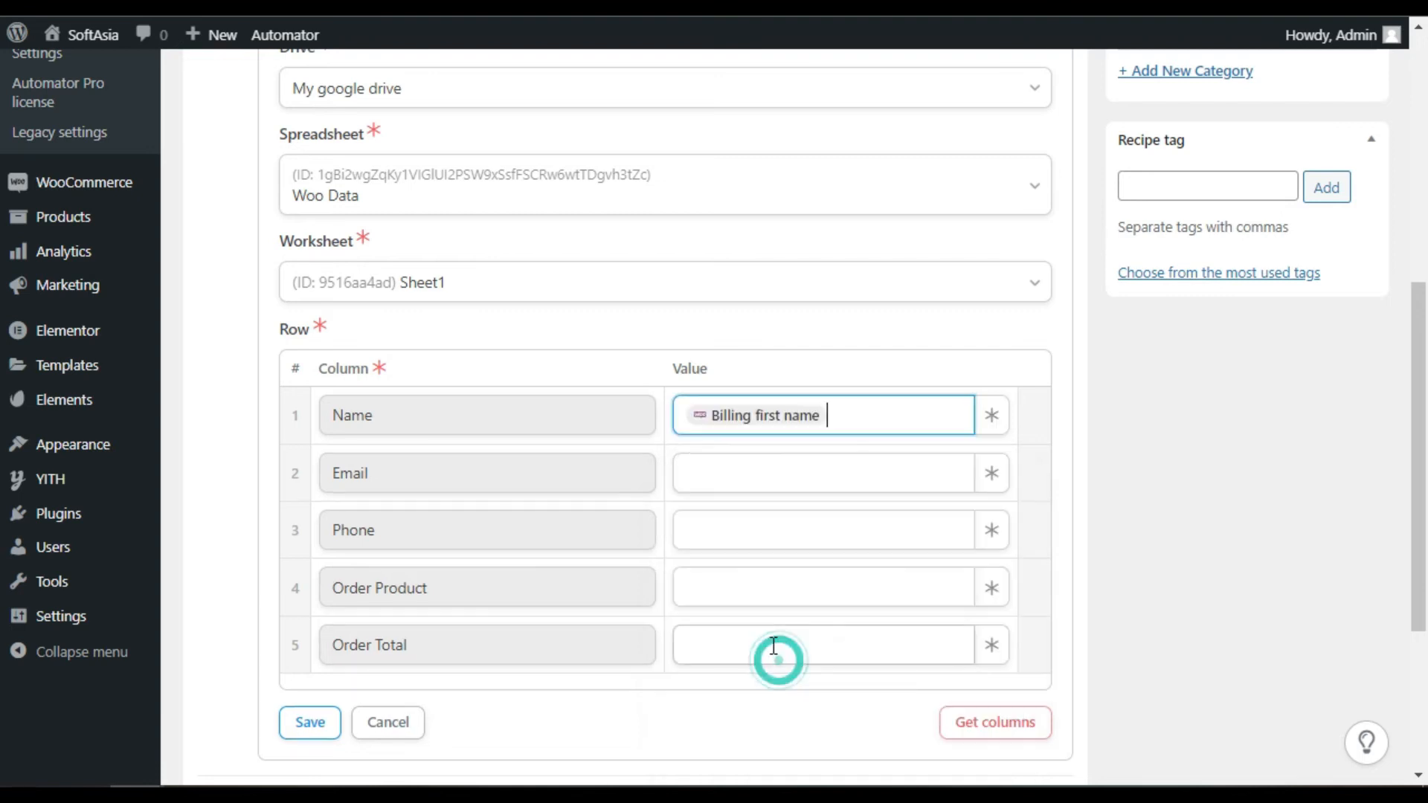
Map Email to the Billing email token and Phone to the Billing phone token
left_click(993, 476)
scroll(831, 630, "down", 10)
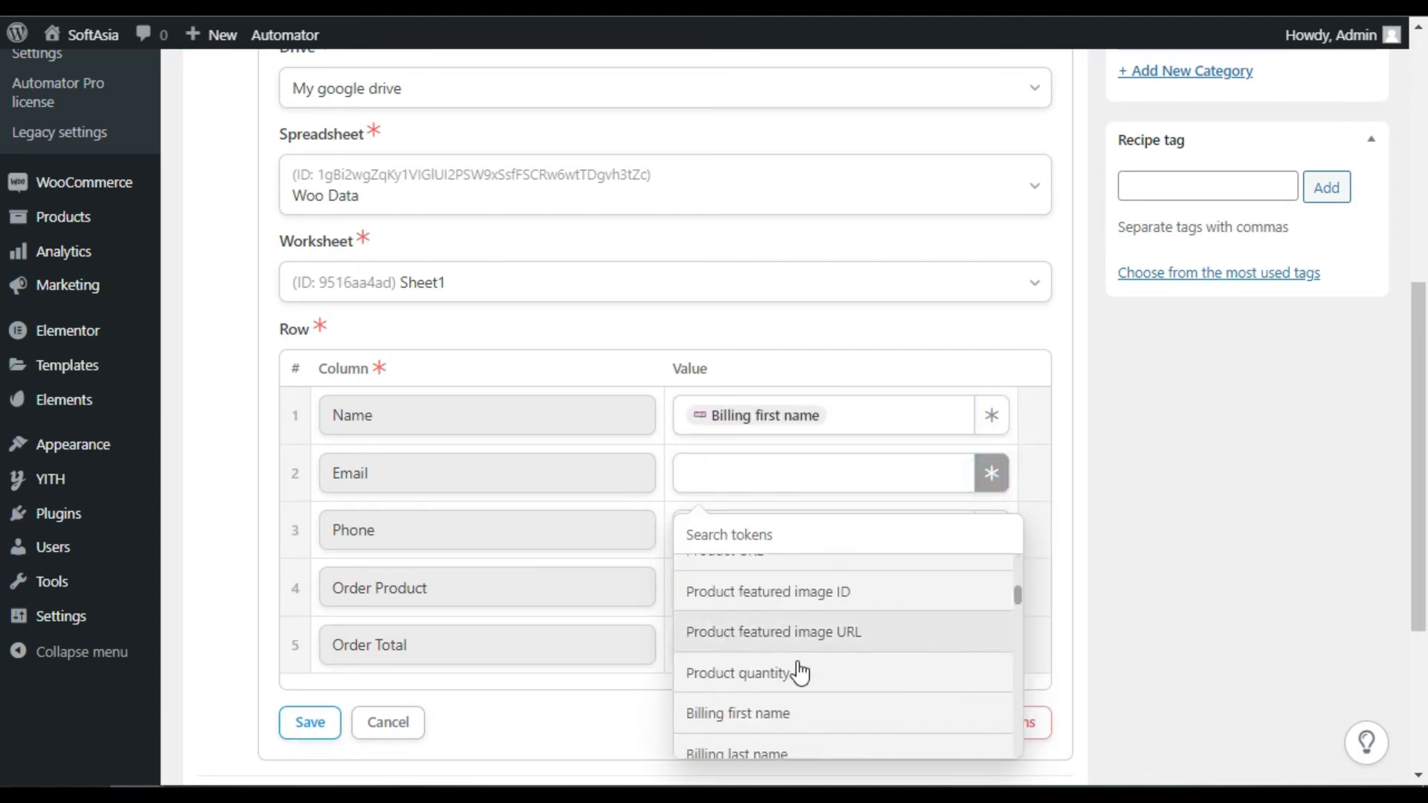
left_click(812, 678)
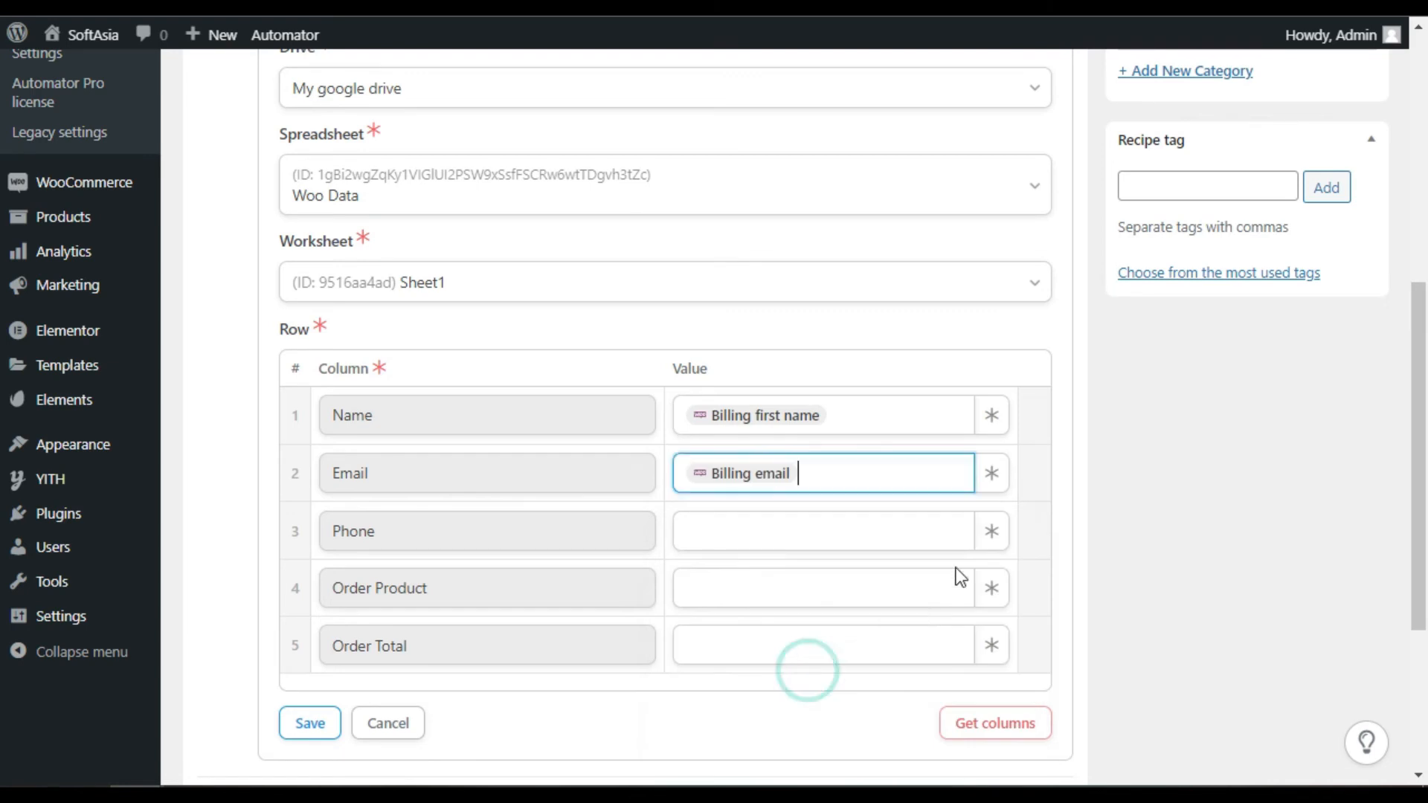
left_click(992, 531)
scroll(850, 674, "down", 10)
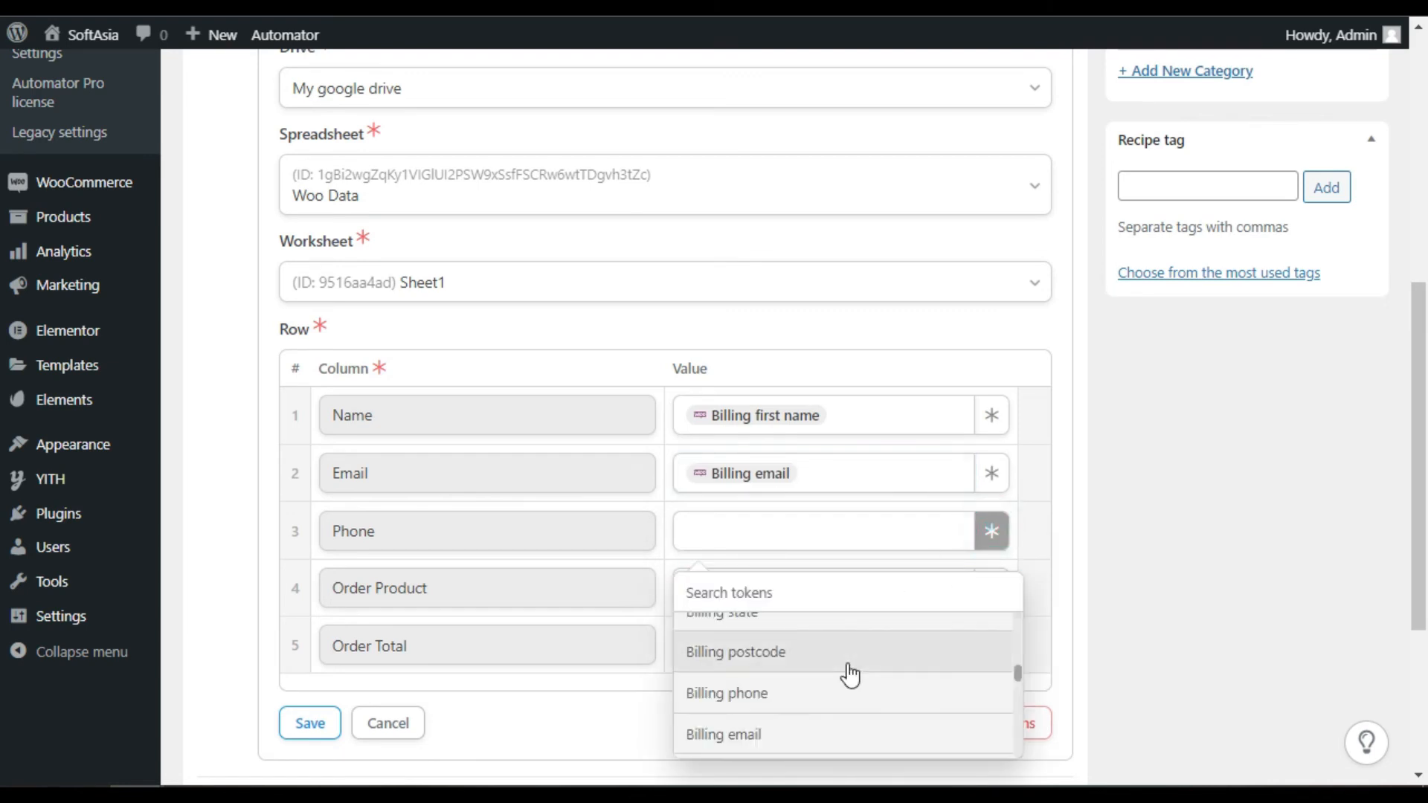
left_click(853, 695)
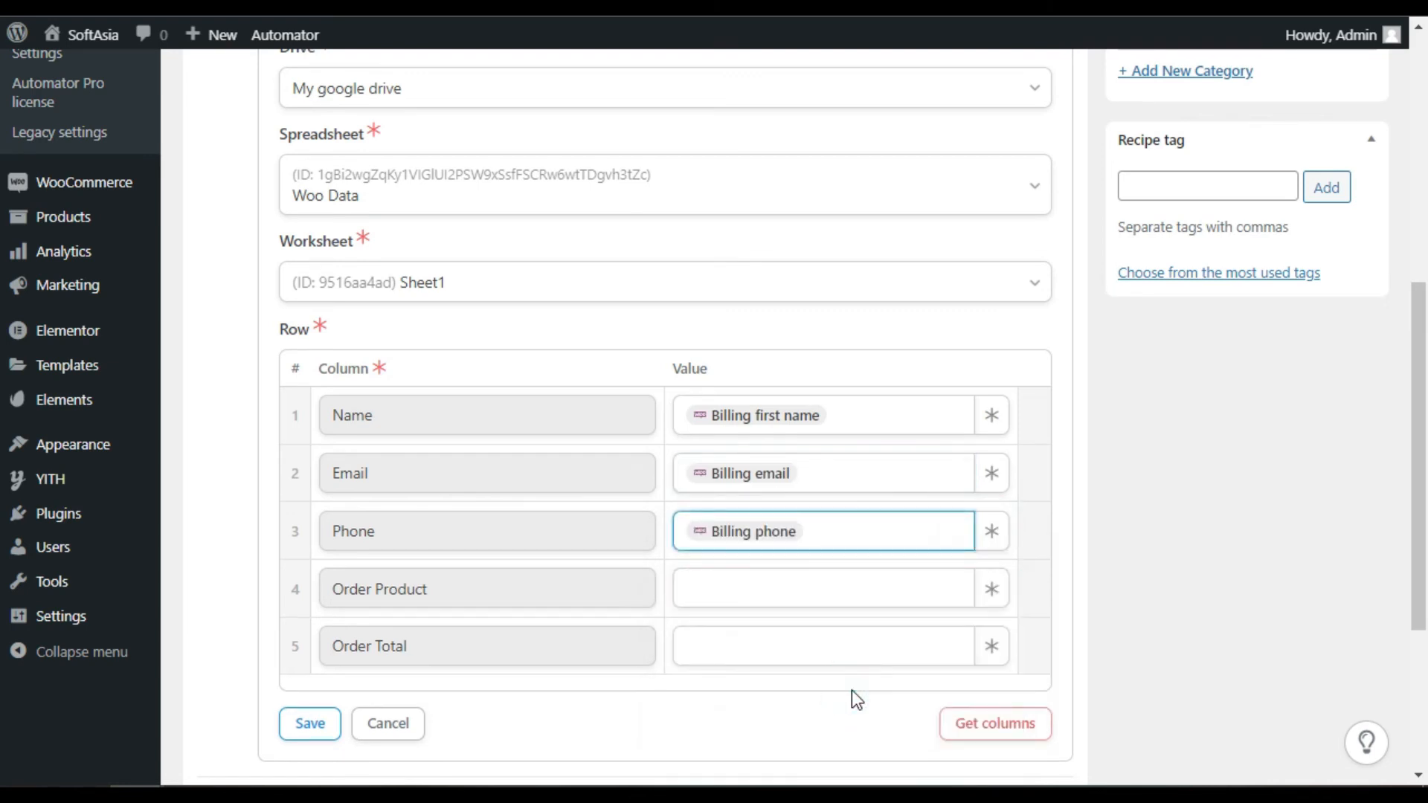
Map Order Product to Order products and Order Total to Order total, then save the row settings
left_click(987, 592)
scroll(867, 711, "down", 15)
scroll(867, 502, "down", 1)
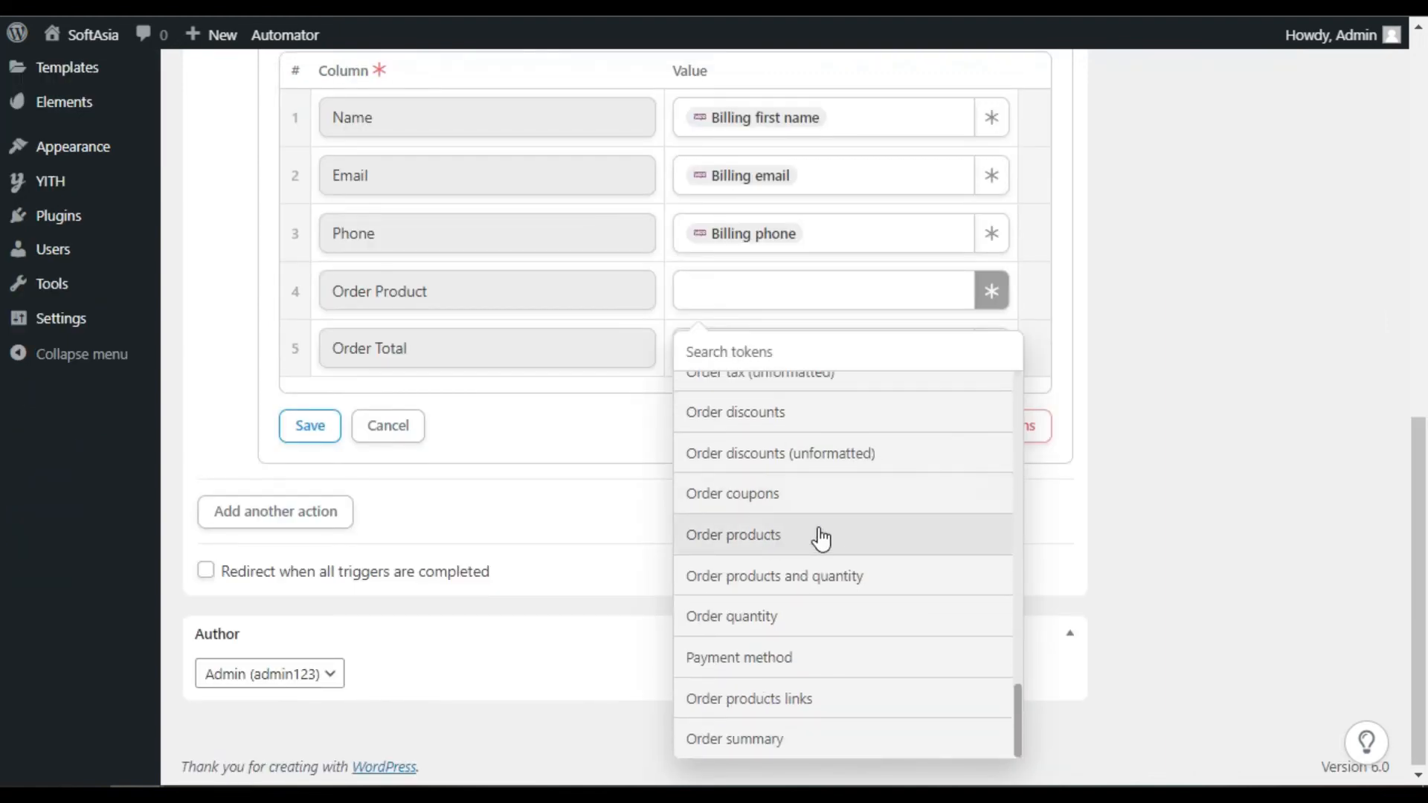
left_click(749, 534)
left_click(990, 346)
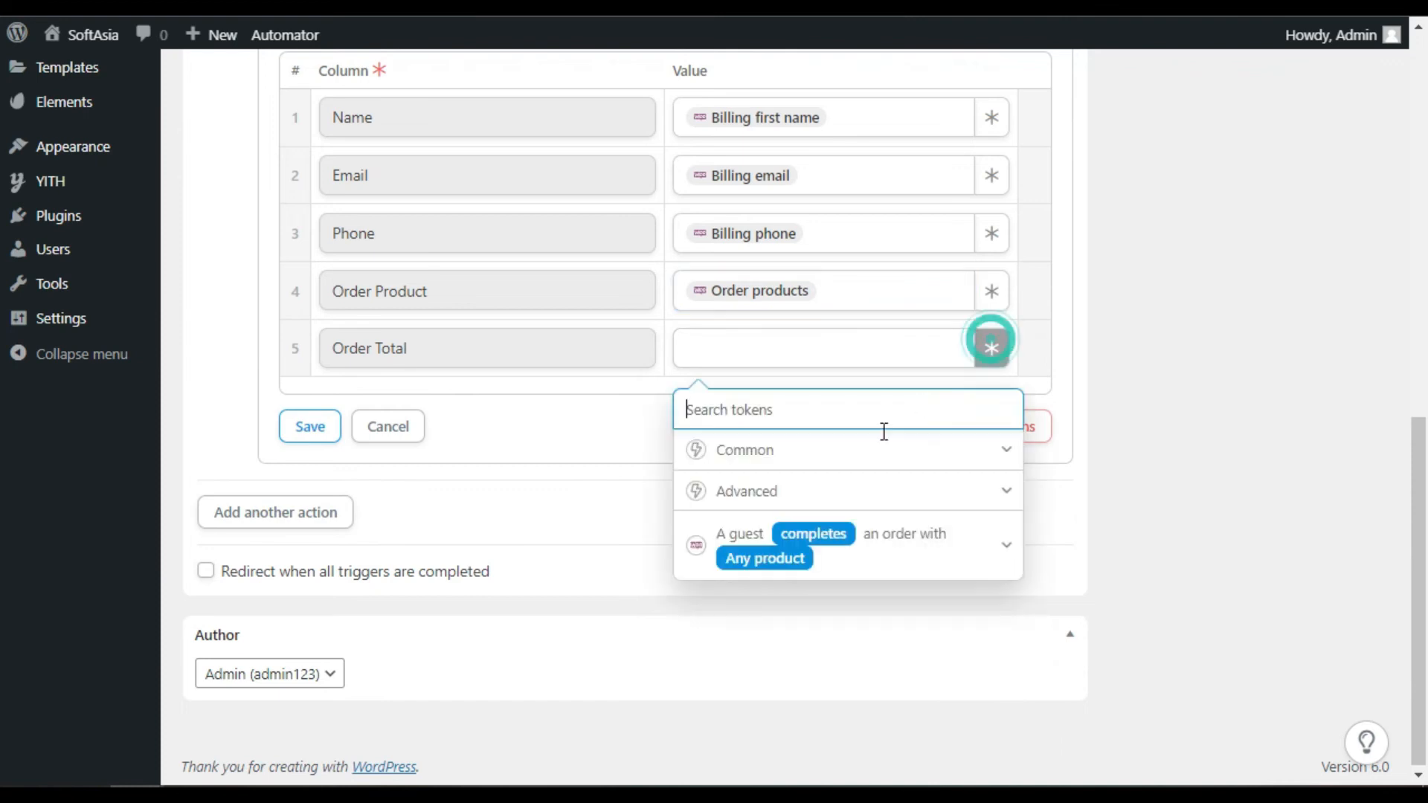
left_click(867, 549)
scroll(848, 587, "down", 15)
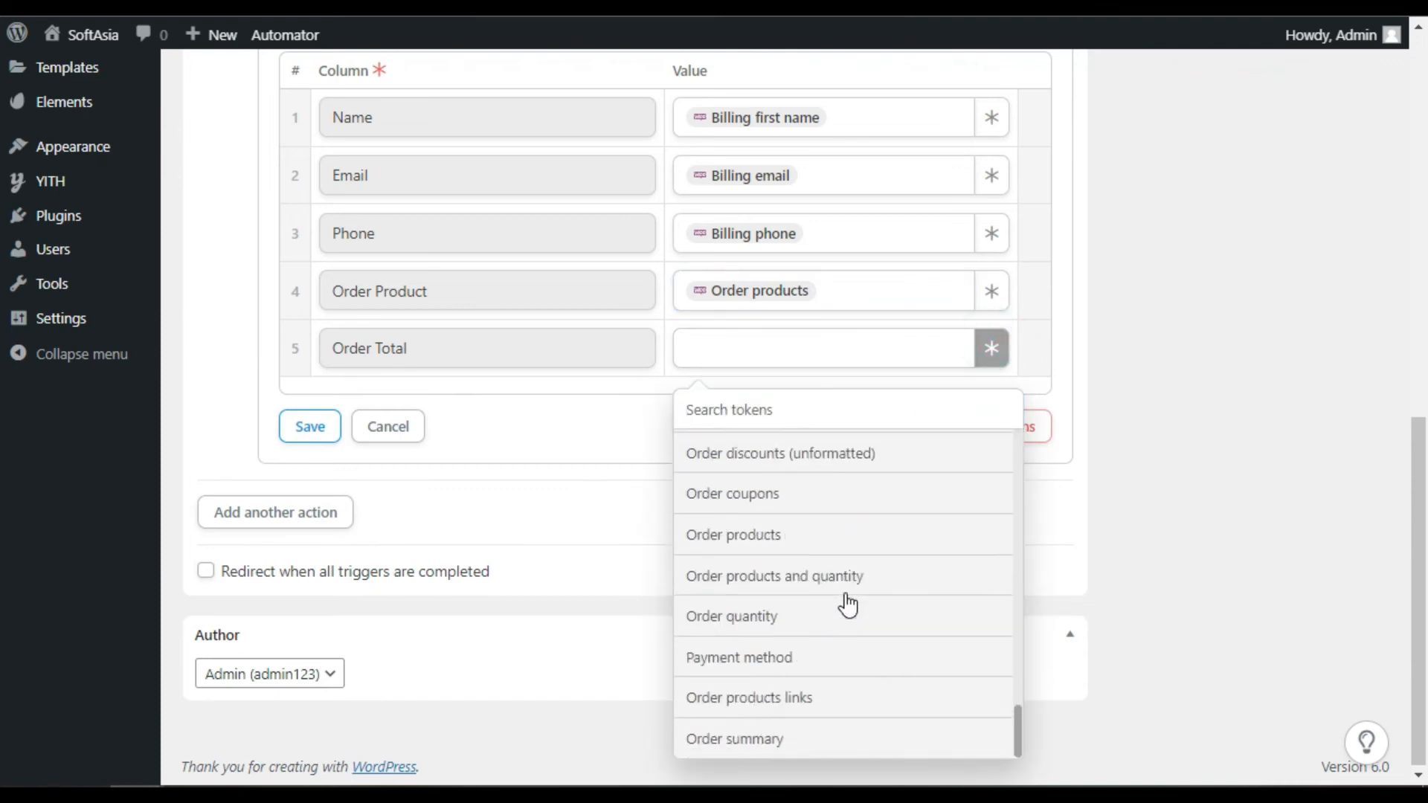
scroll(848, 606, "up", 4)
left_click(791, 575)
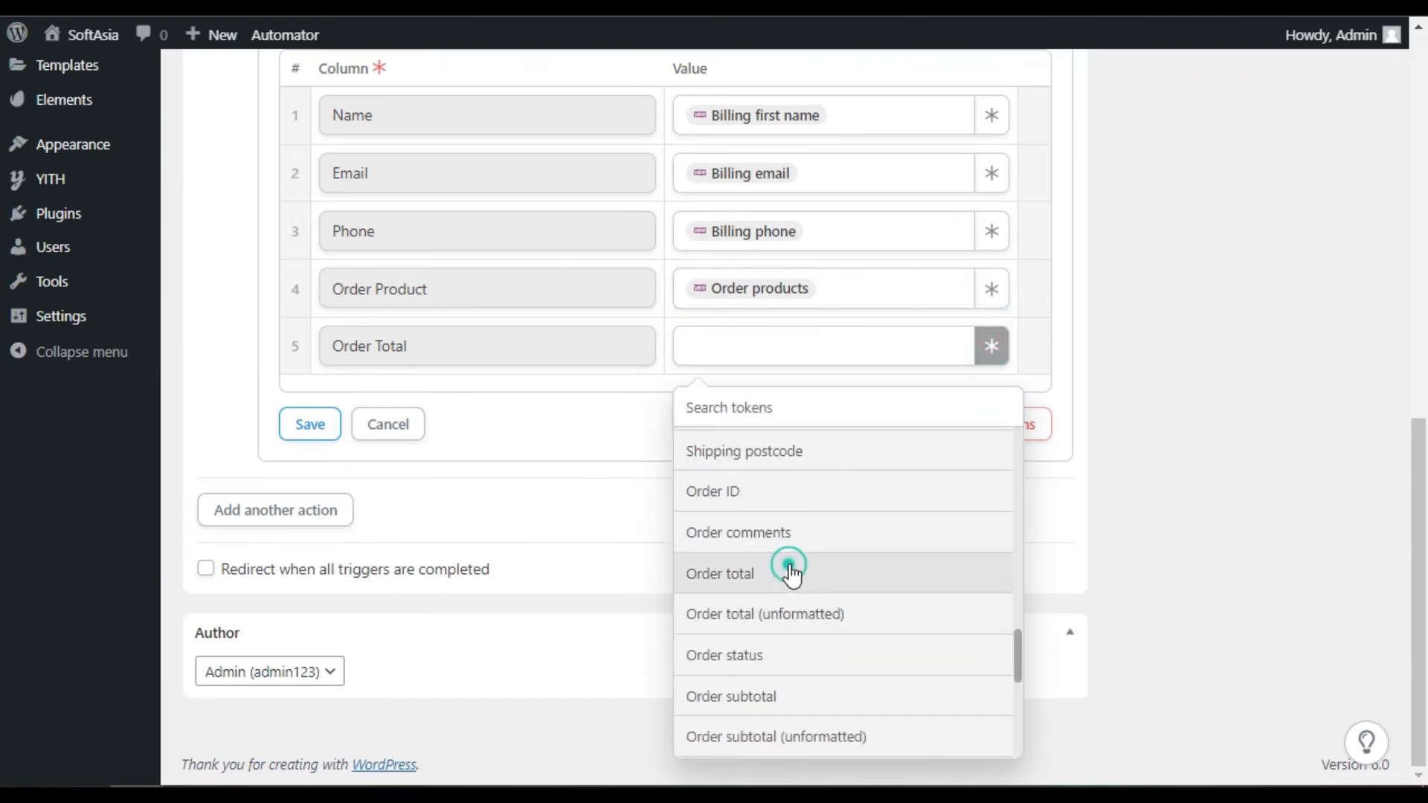
left_click(303, 429)
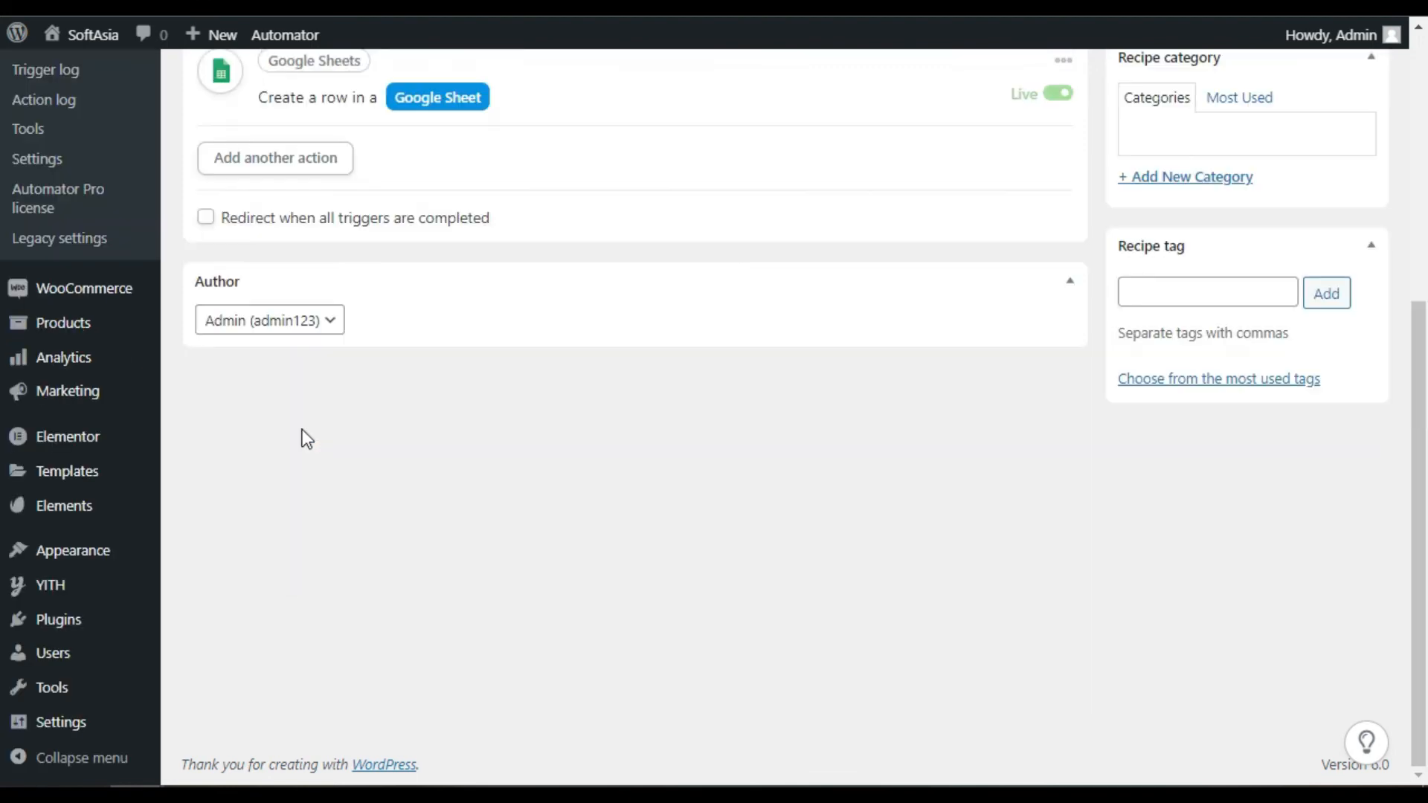
Switch the WOO To Sheets recipe from Draft to Live
scroll(487, 581, "up", 4)
mouse_move(853, 394)
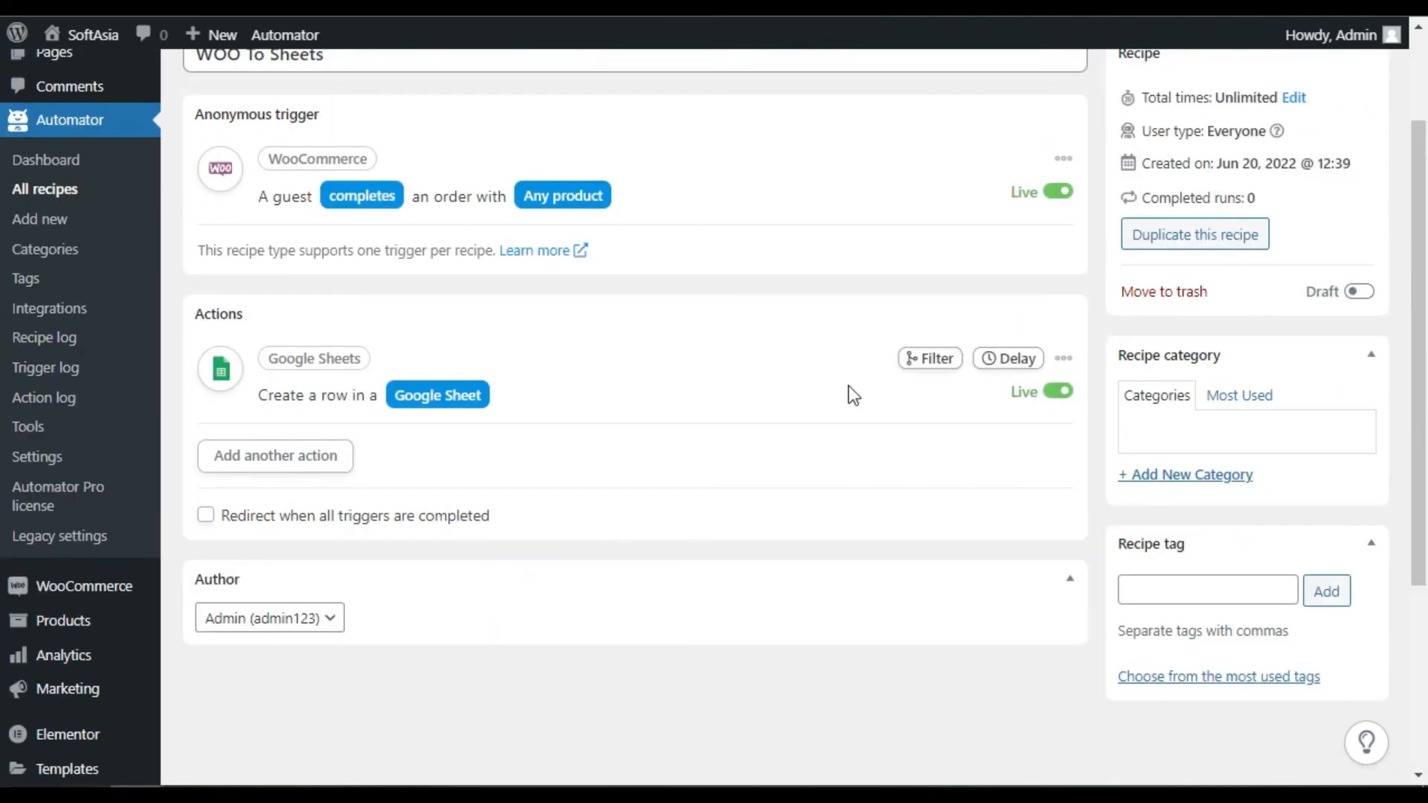
scroll(691, 400, "up", 2)
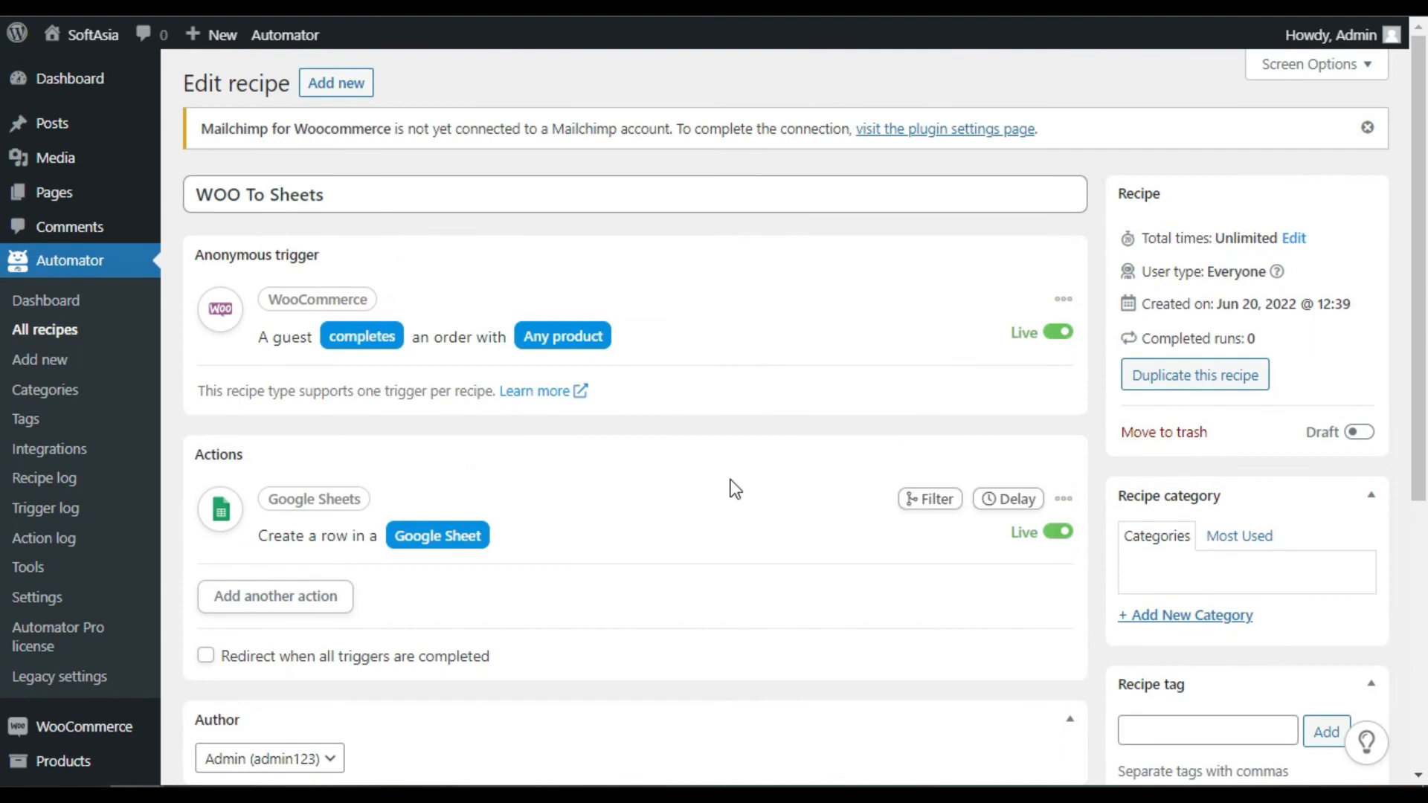
left_click(1355, 434)
scroll(868, 572, "down", 4)
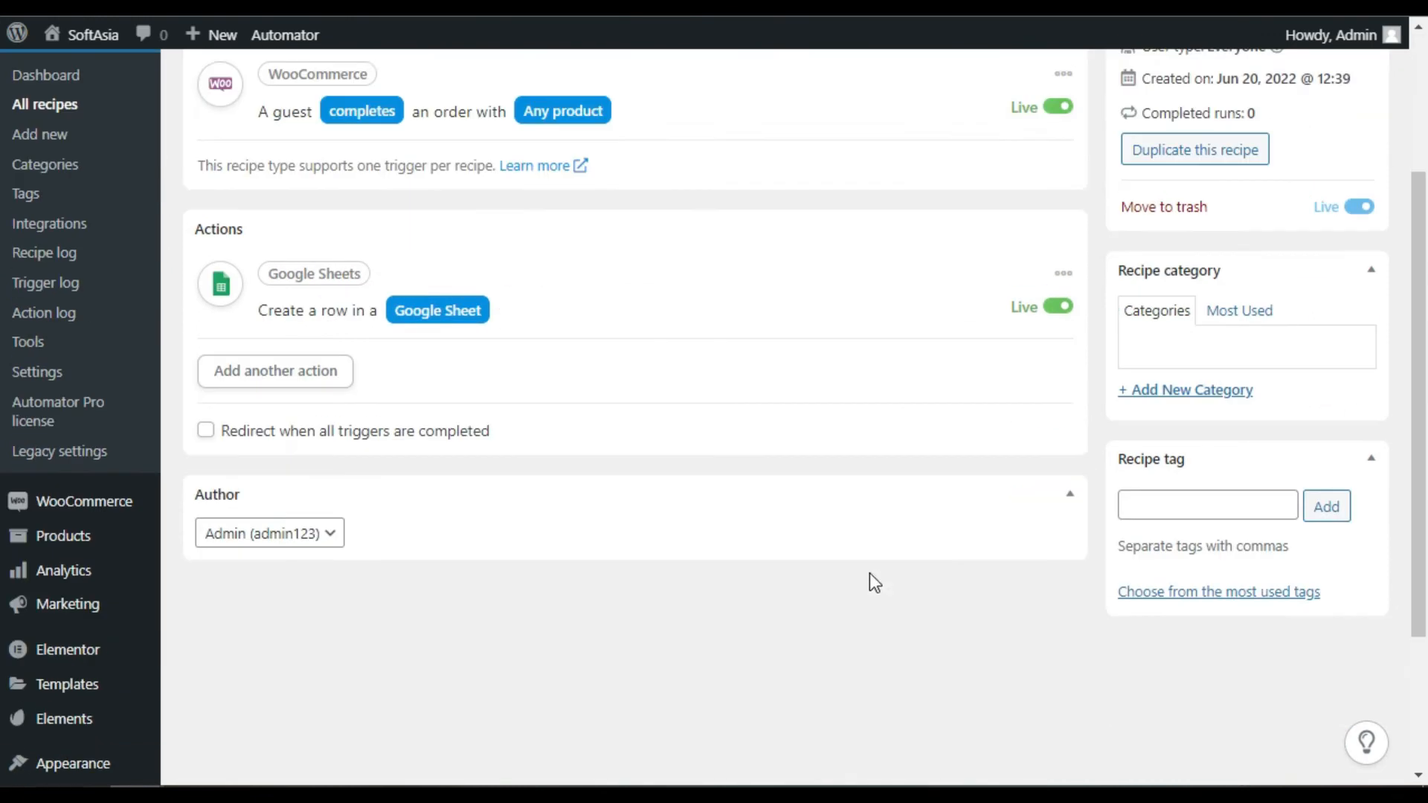
scroll(972, 580, "up", 4)
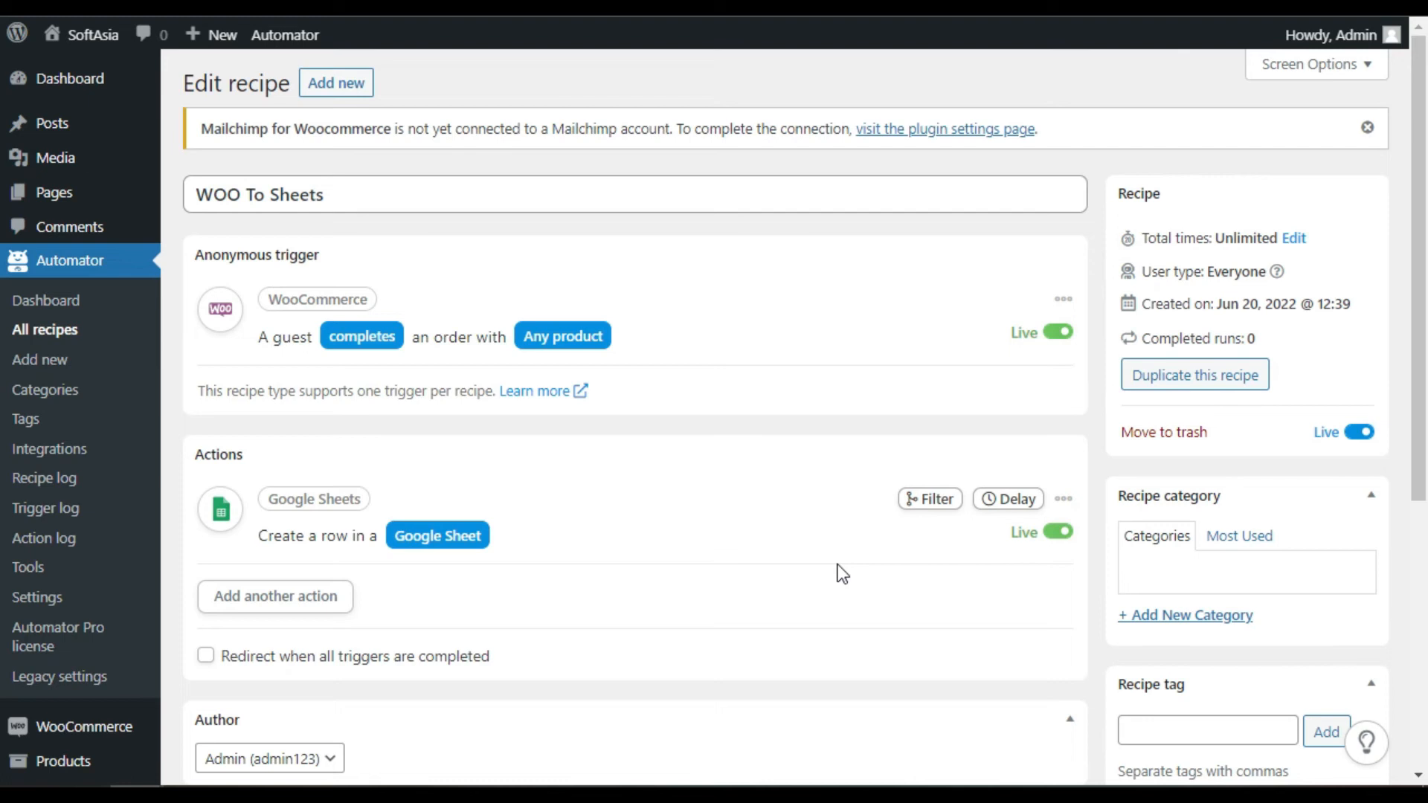
Add one more Almond Milk Lotion from the storefront and view the cart: two for Rs 56
mouse_move(84, 34)
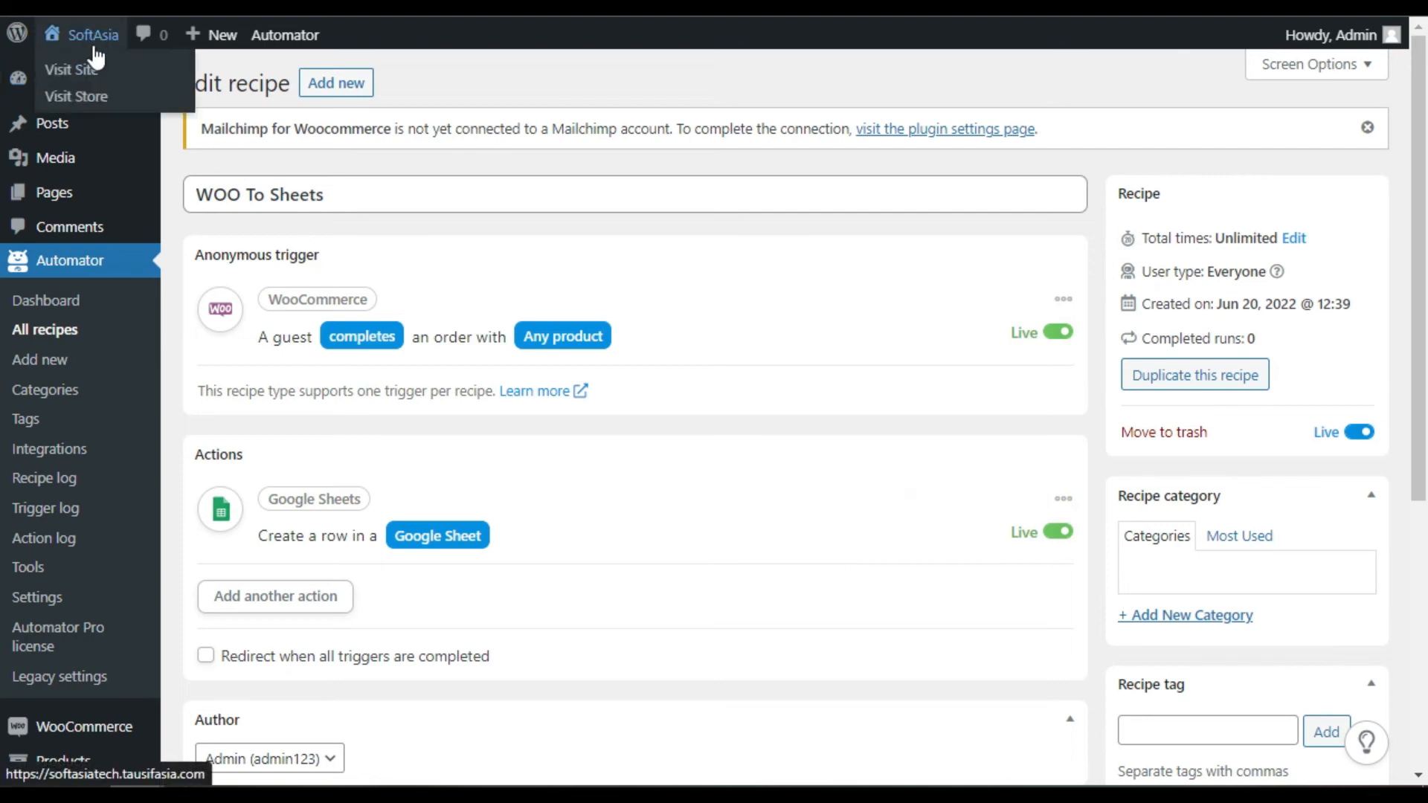
left_click(98, 96)
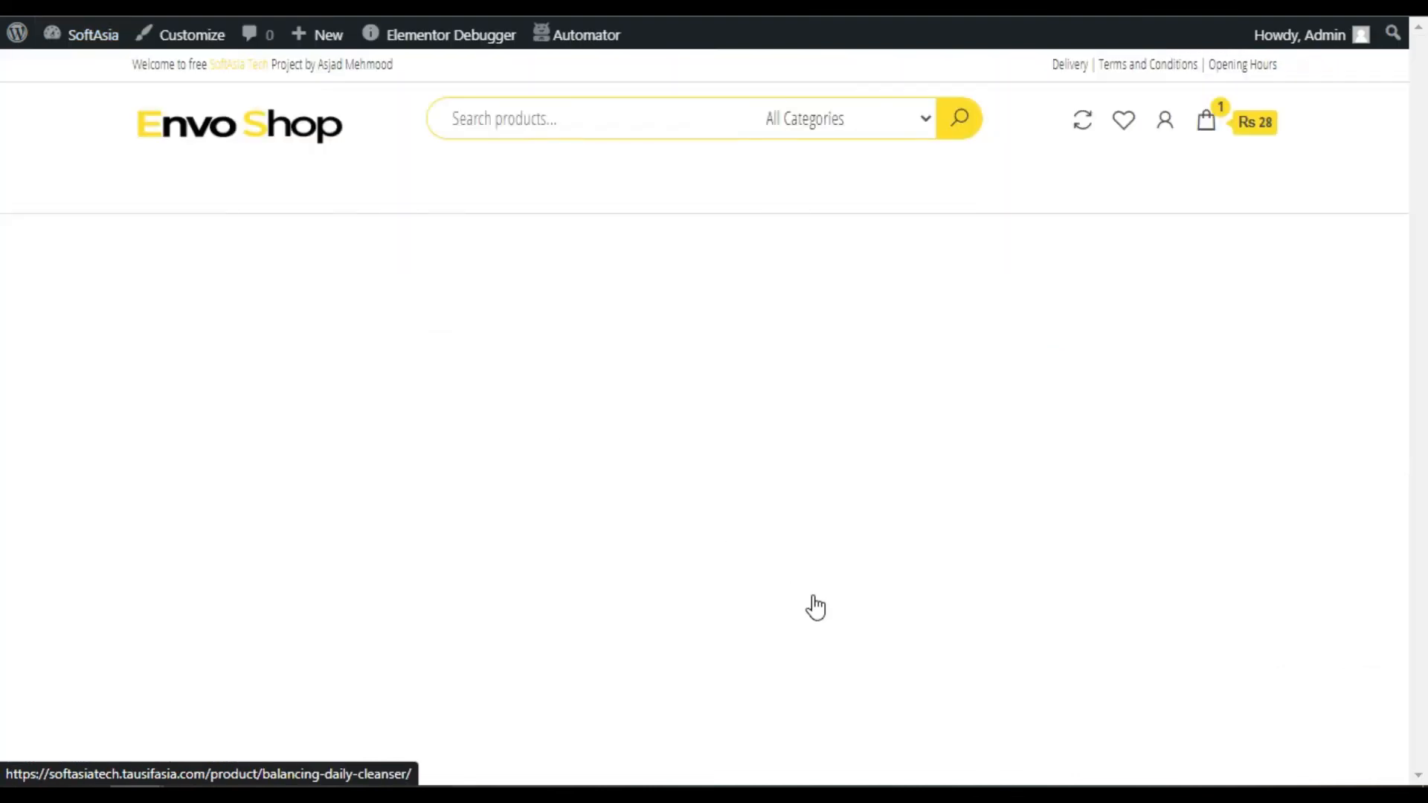
scroll(744, 574, "down", 4)
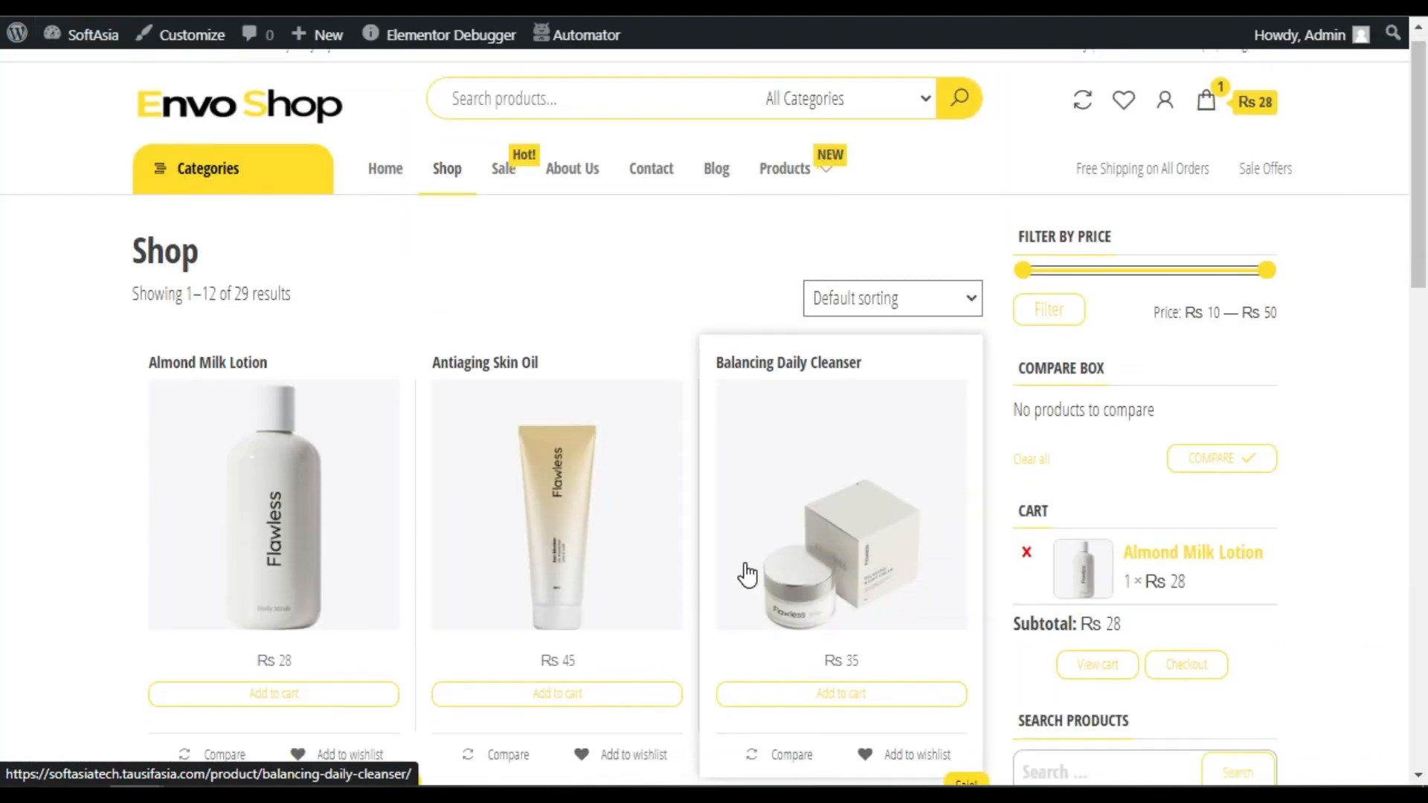
left_click(319, 418)
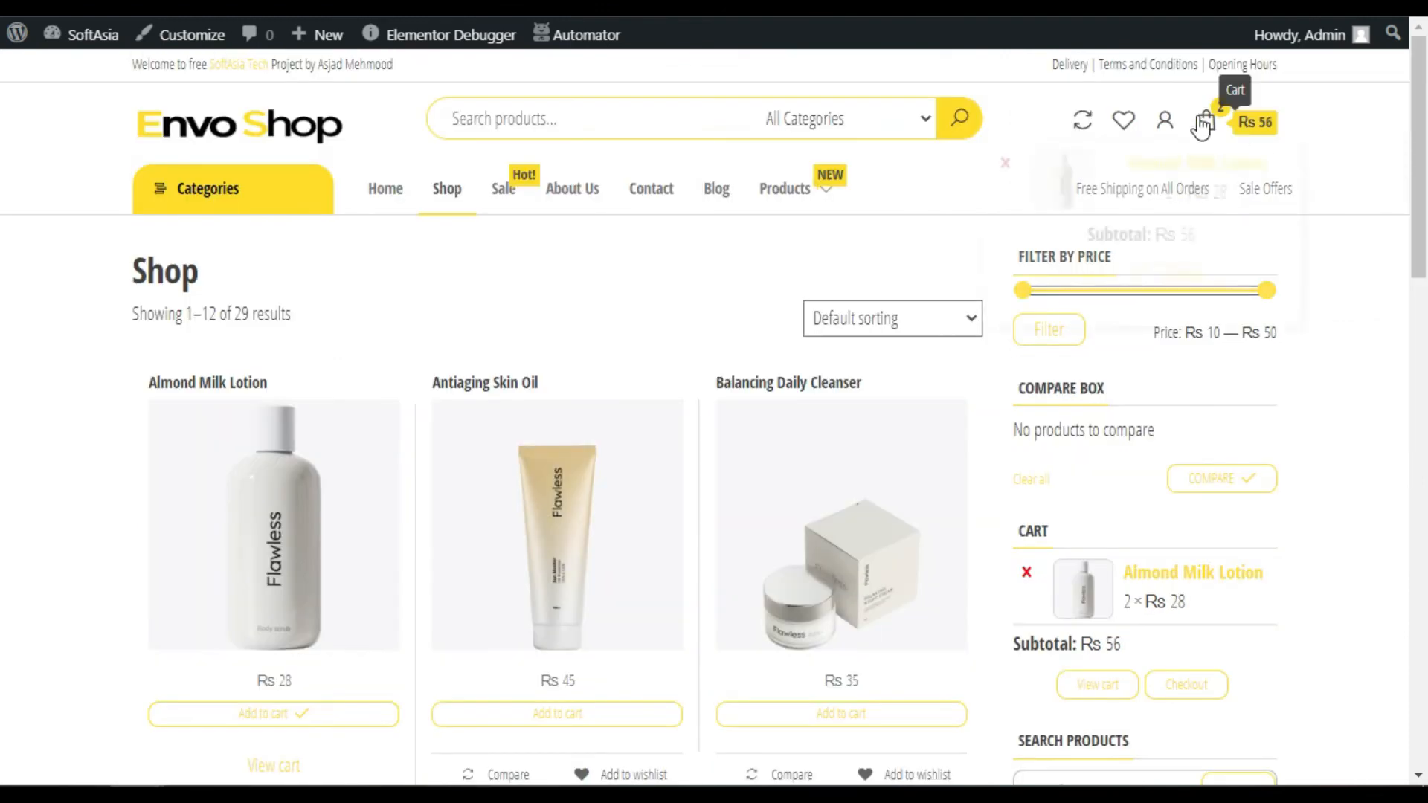
left_click(1206, 122)
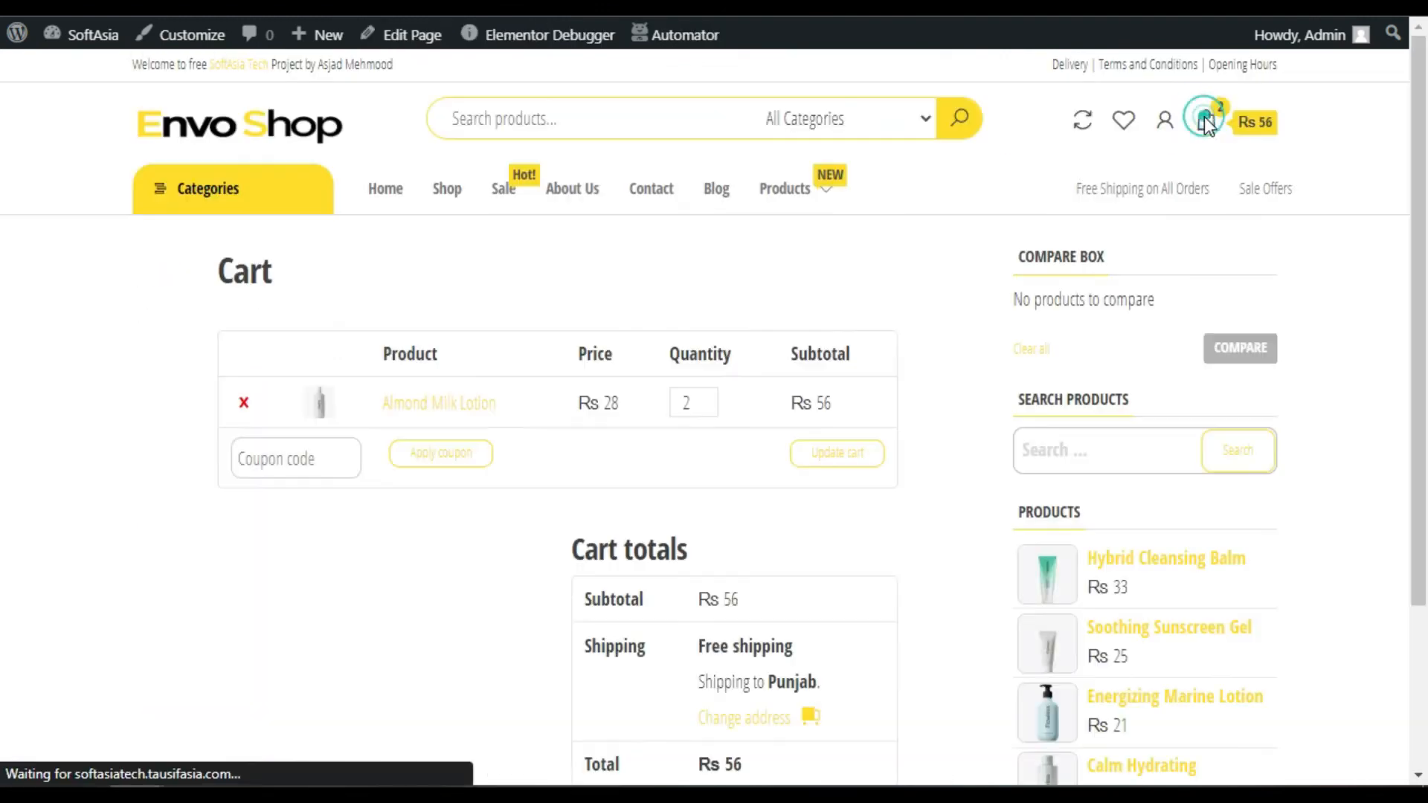
scroll(855, 521, "down", 3)
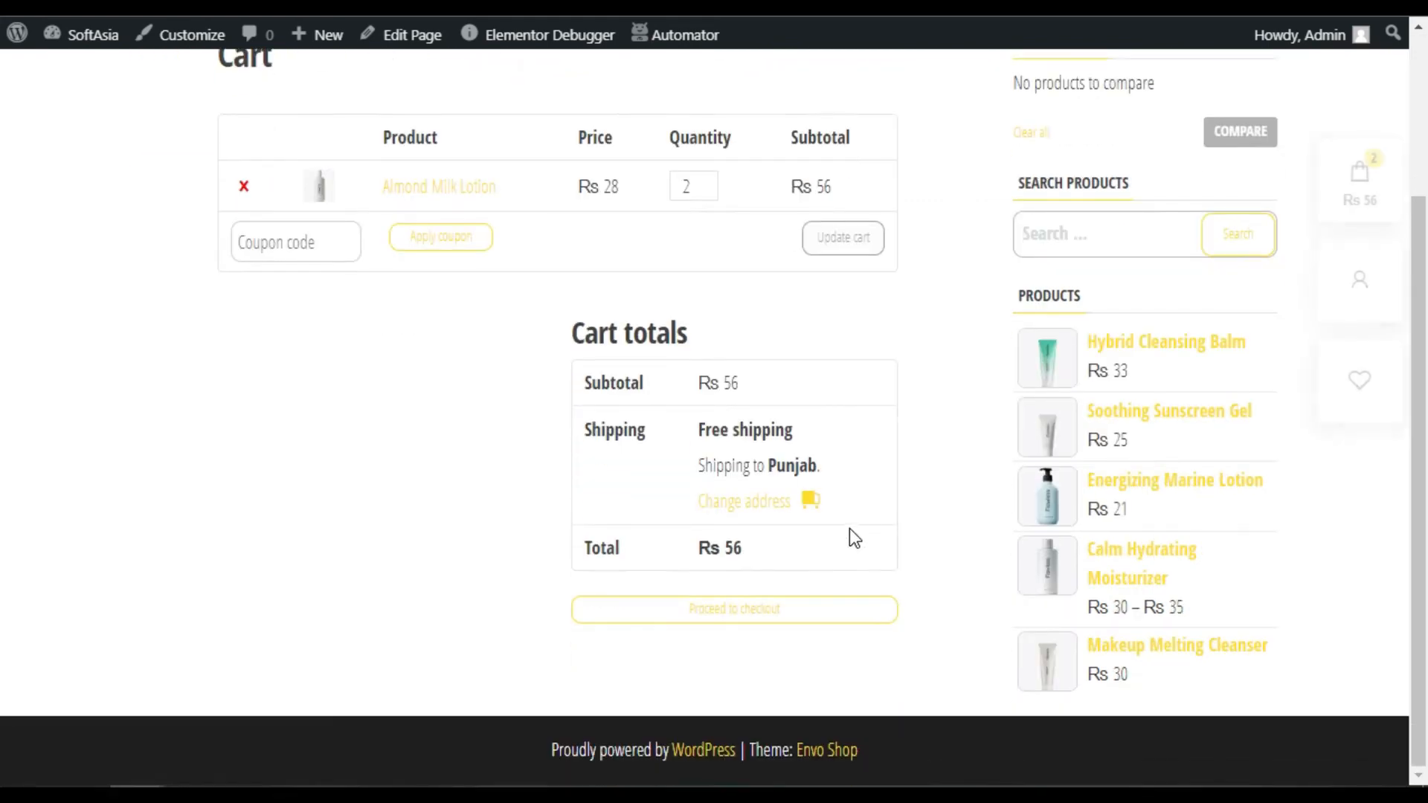
Go to checkout and enter the buyer's first and last name
left_click(766, 610)
key("Tab")
key("Tab")
key("Tab")
scroll(401, 431, "down", 2)
Fill in the billing street address, second address line, town/city and postcode
left_click(404, 409)
type("ABS")
left_click(382, 450)
type("BAS")
scroll(382, 454, "down", 2)
left_click(494, 390)
type("Punjab")
left_click(382, 577)
type("00000")
Complete the phone and email fields and place the Rs 56 cash-on-delivery order
left_click(377, 687)
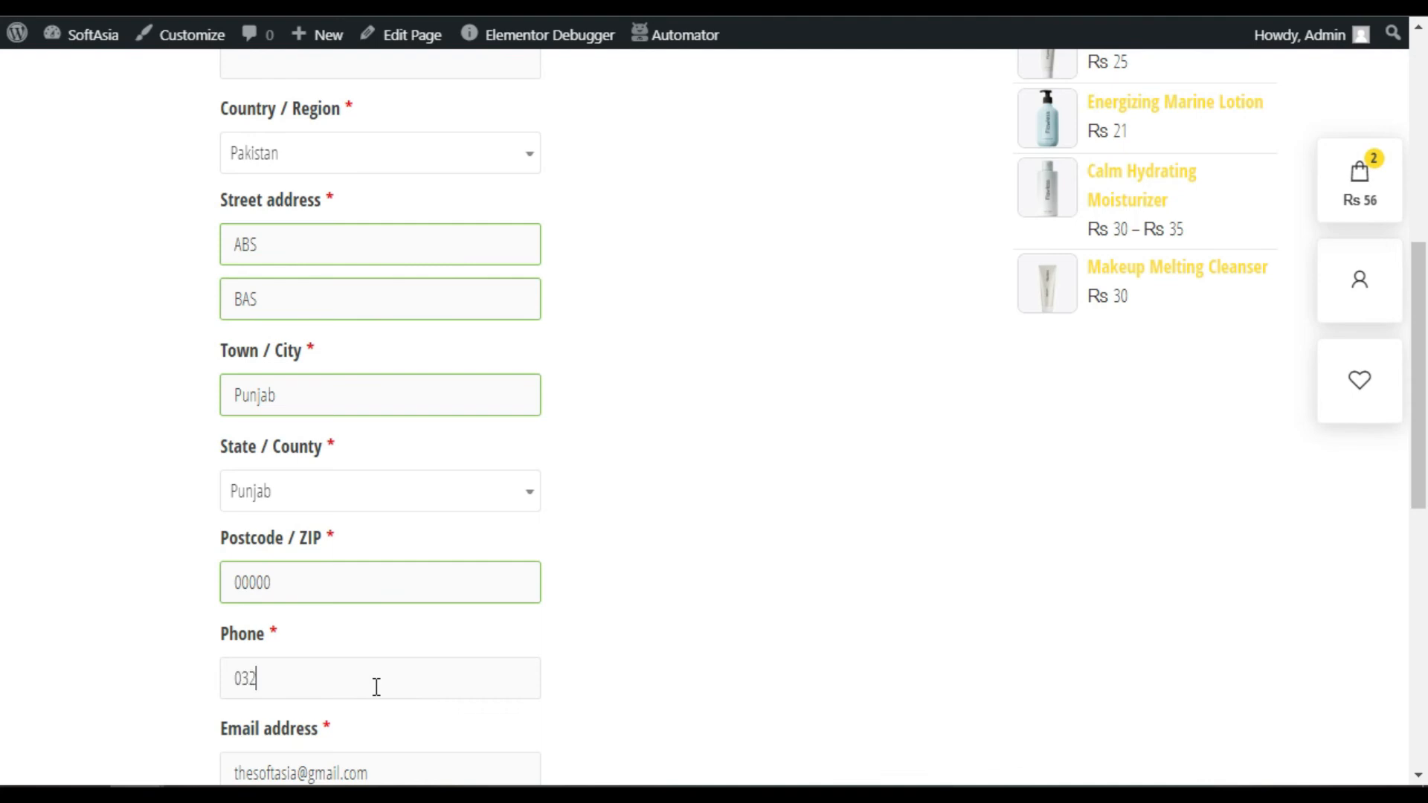
scroll(378, 686, "down", 6)
left_click_drag(372, 328, 188, 327)
type("john@doe.com")
scroll(663, 621, "down", 4)
left_click(559, 610)
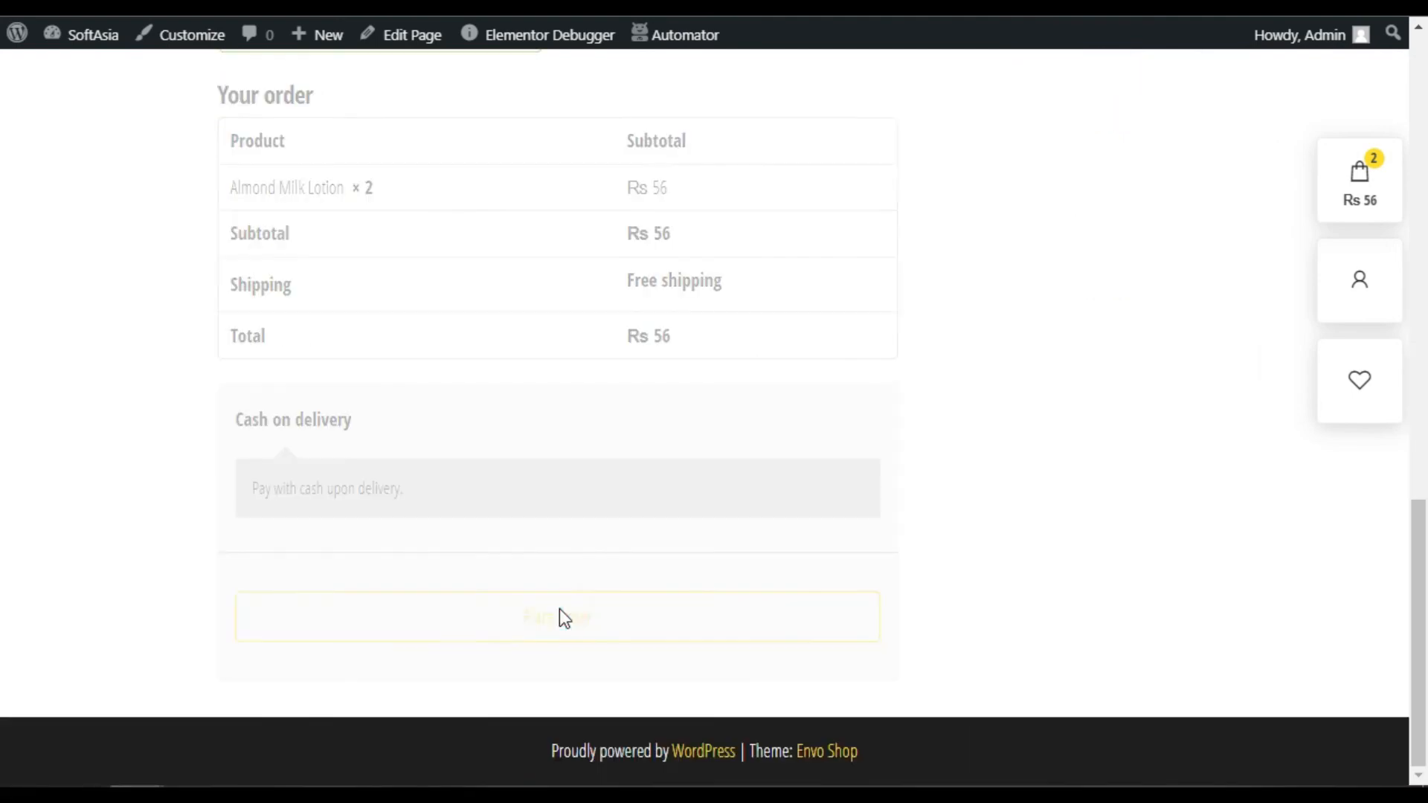
scroll(699, 449, "up", 10)
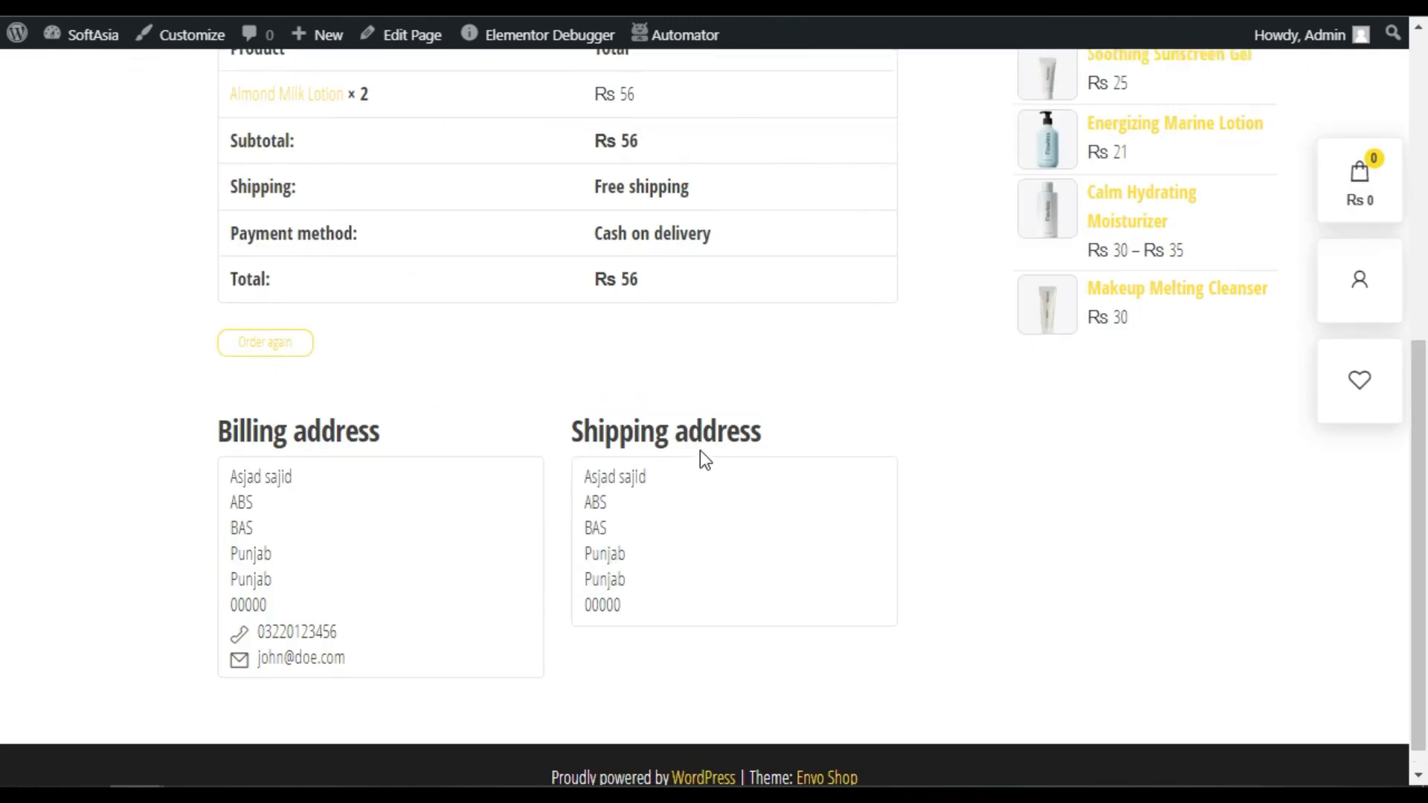
left_click(1170, 125)
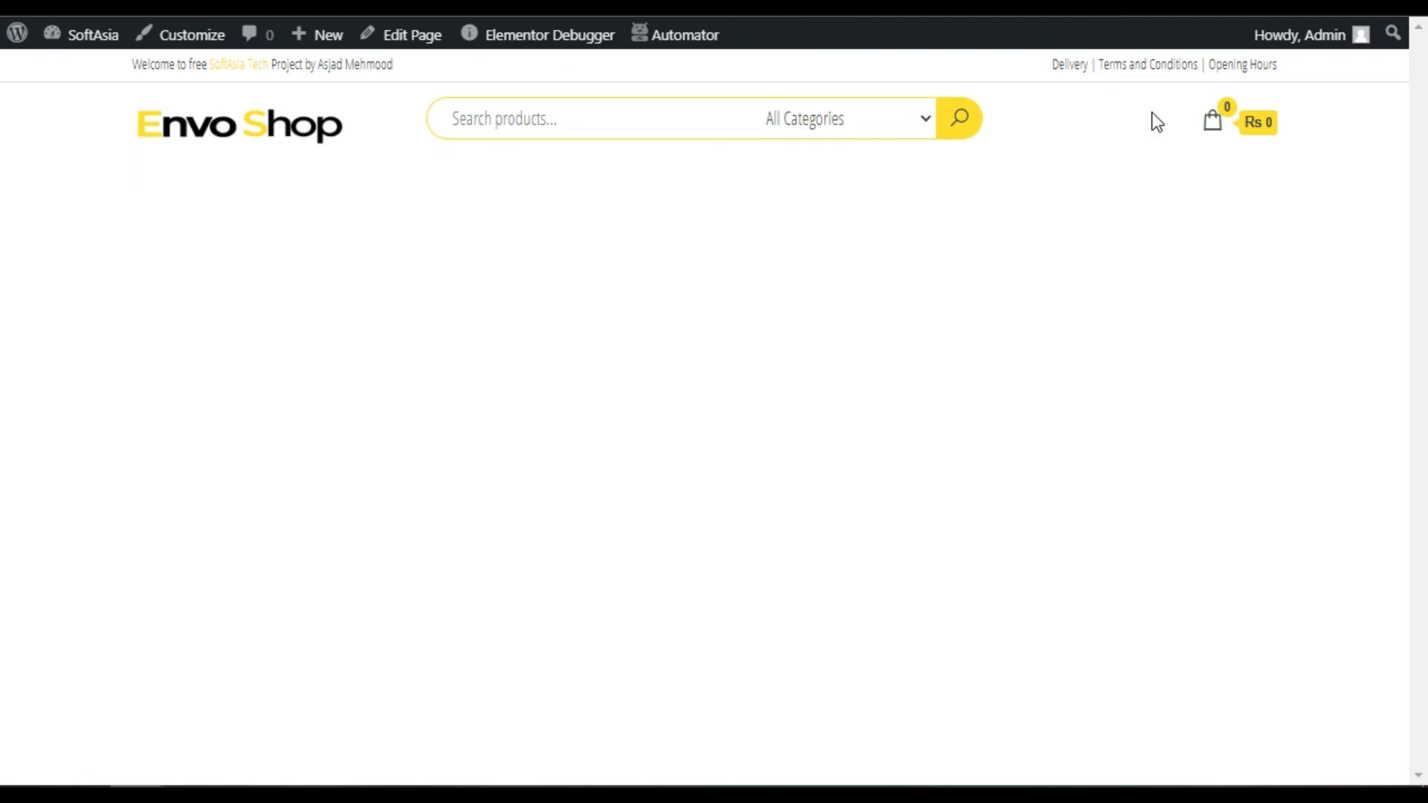
Show the account's Orders list, where the new Rs 56 order is Completed
left_click(250, 392)
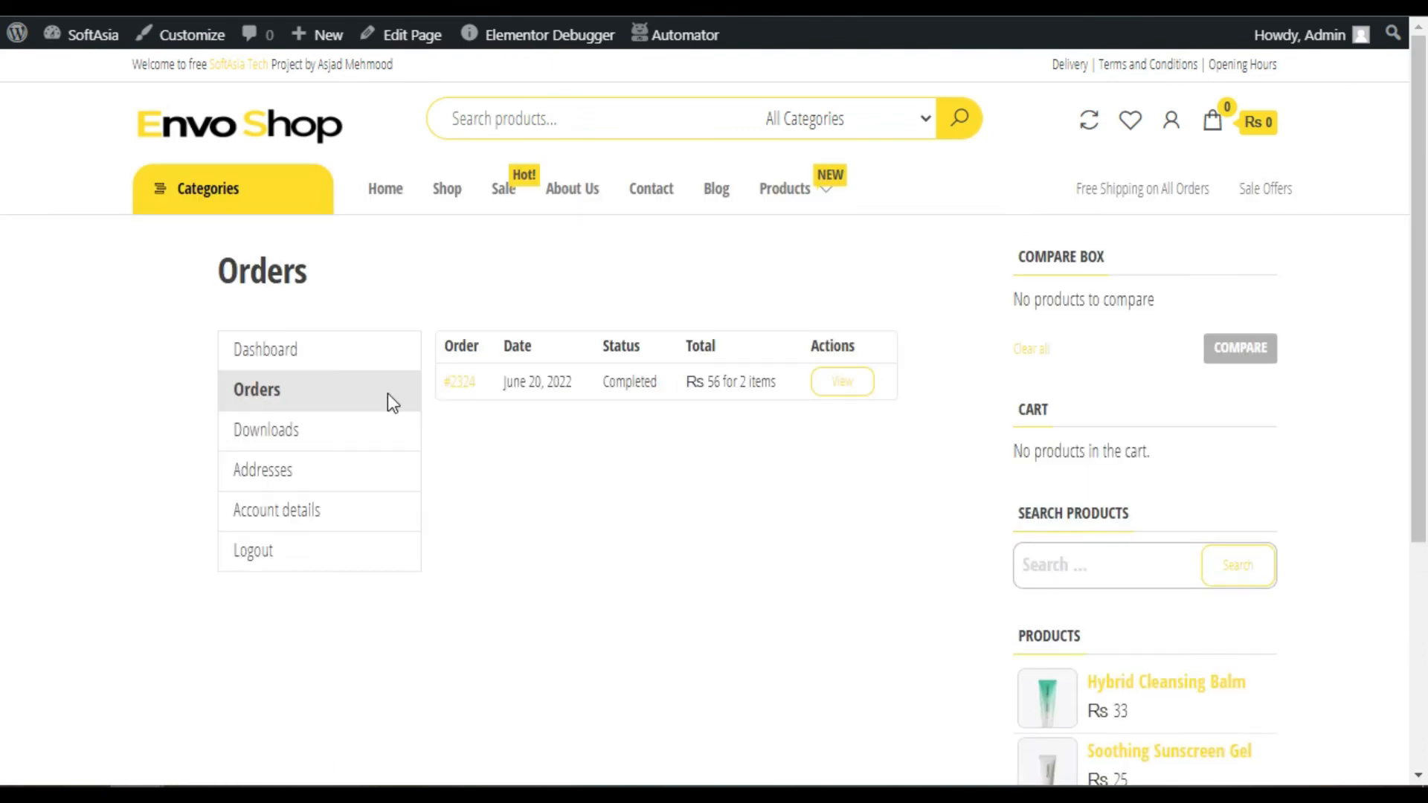
left_click_drag(600, 381, 659, 385)
left_click(665, 397)
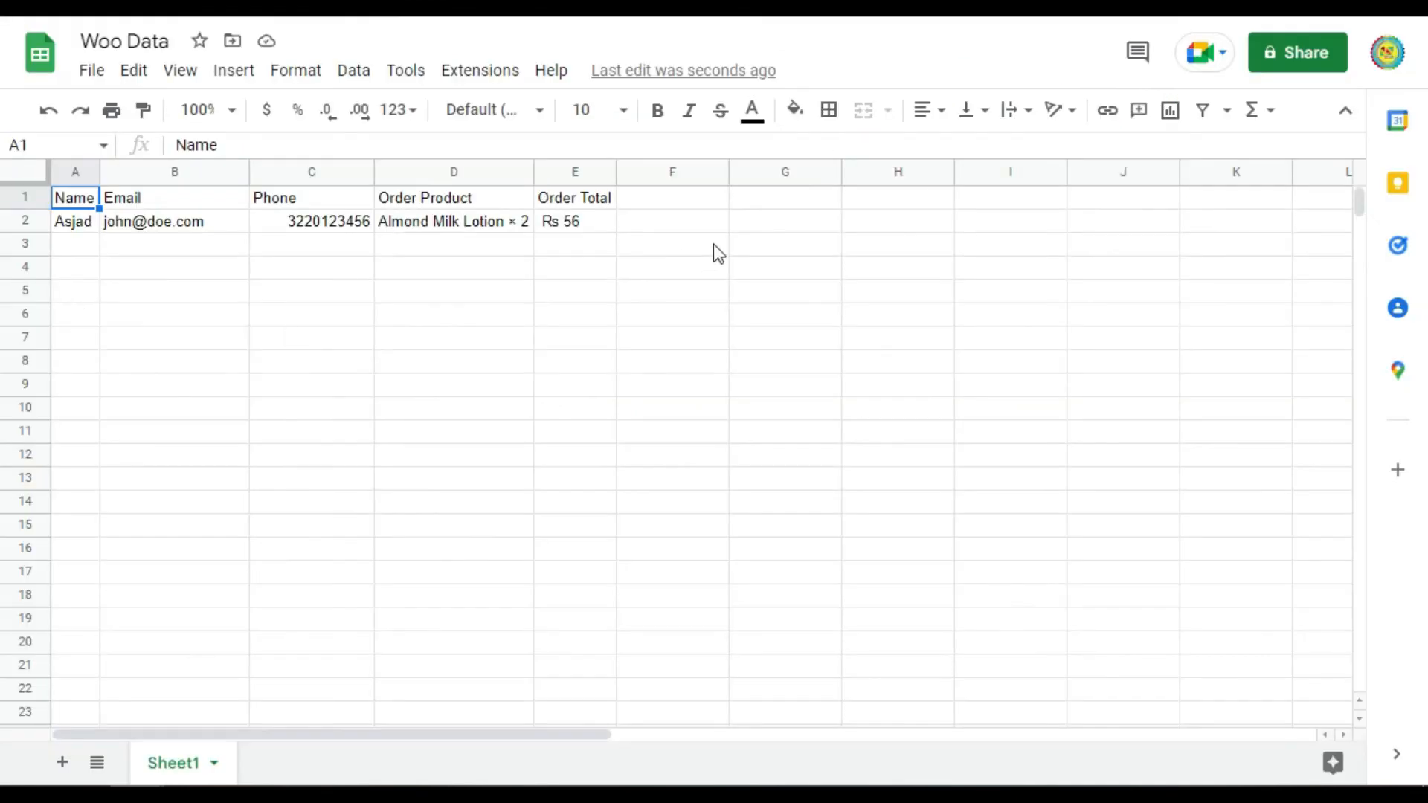
Check the new order in row 2, confirming the Order Total of Rs 56
key("Down")
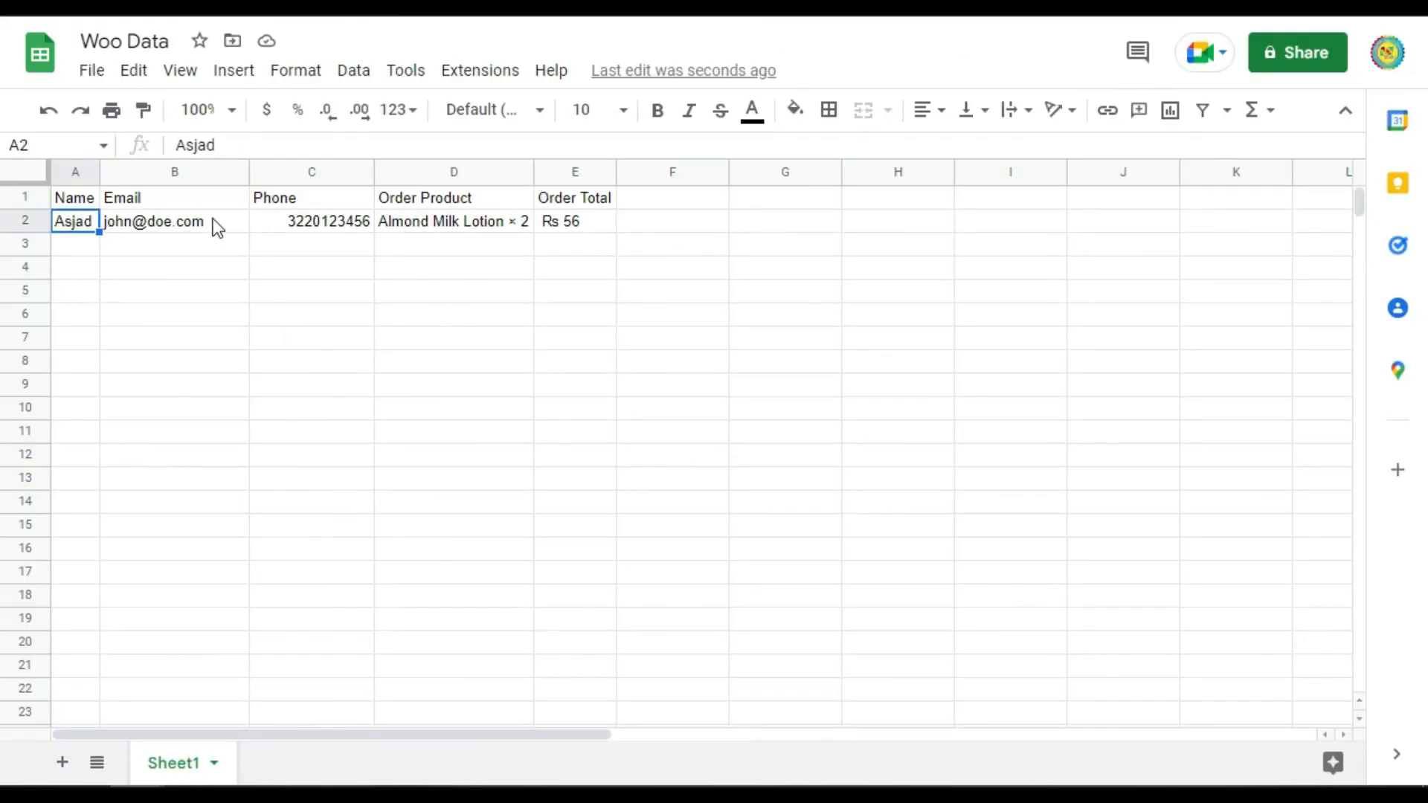
left_click(580, 226)
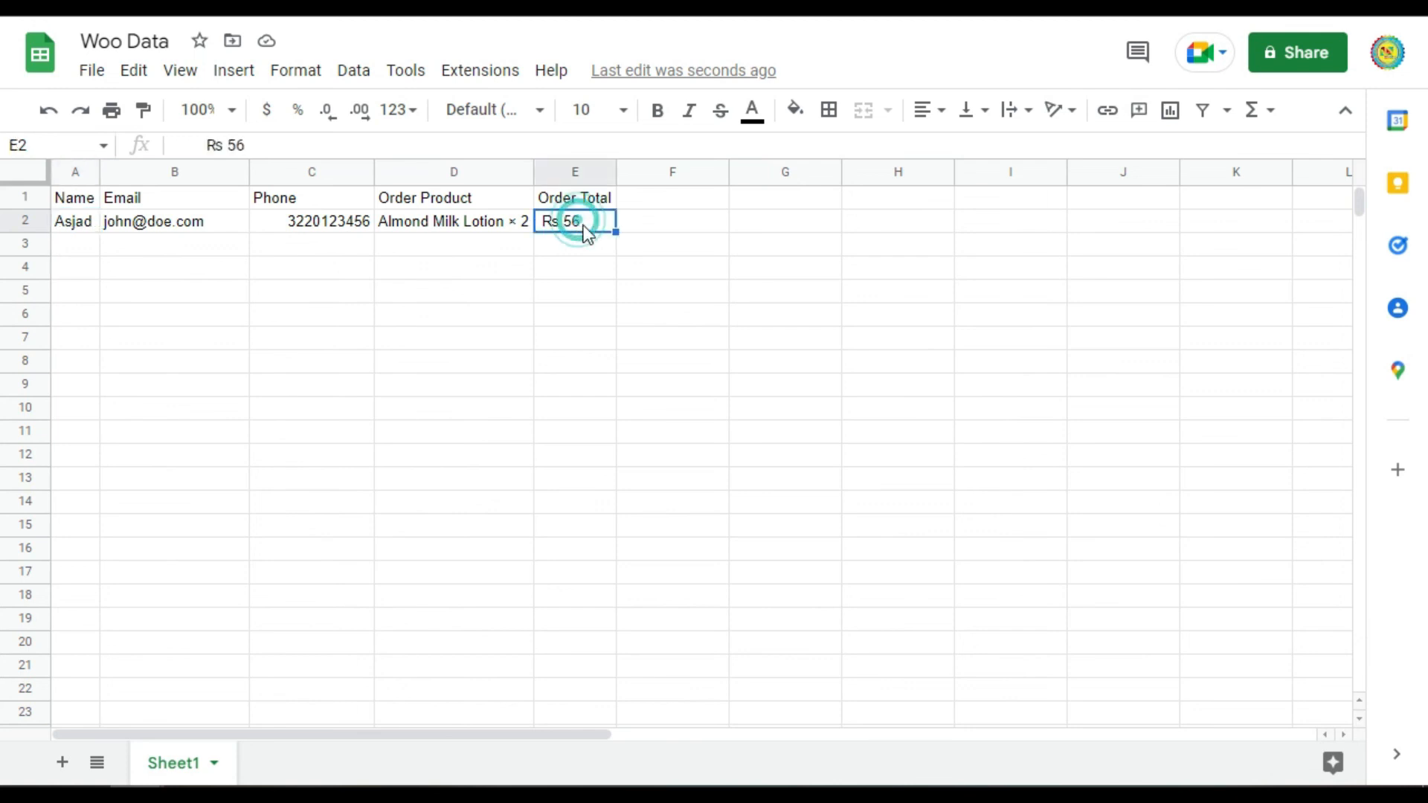